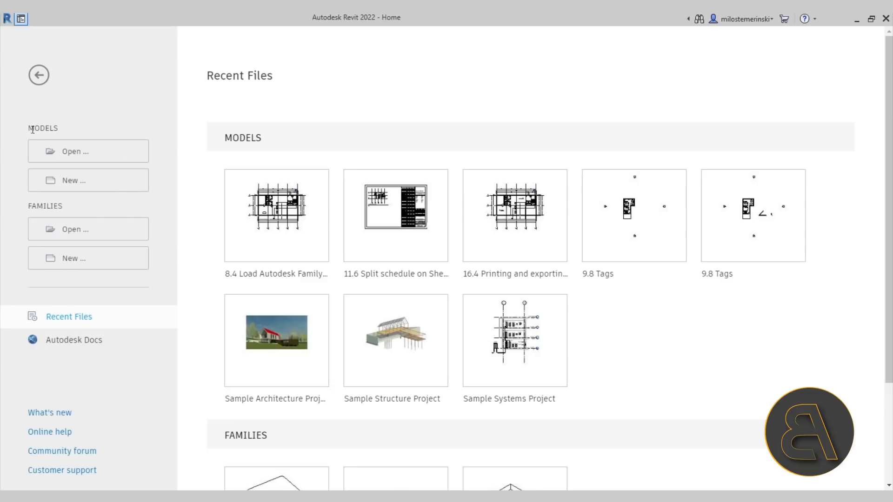
Step: Create a new project based on the Metric-Architectural Template
click(81, 188)
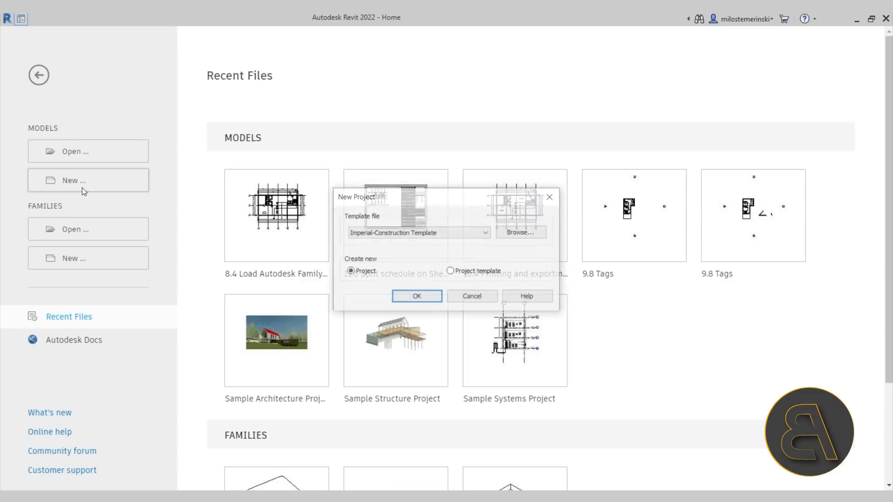
click(368, 235)
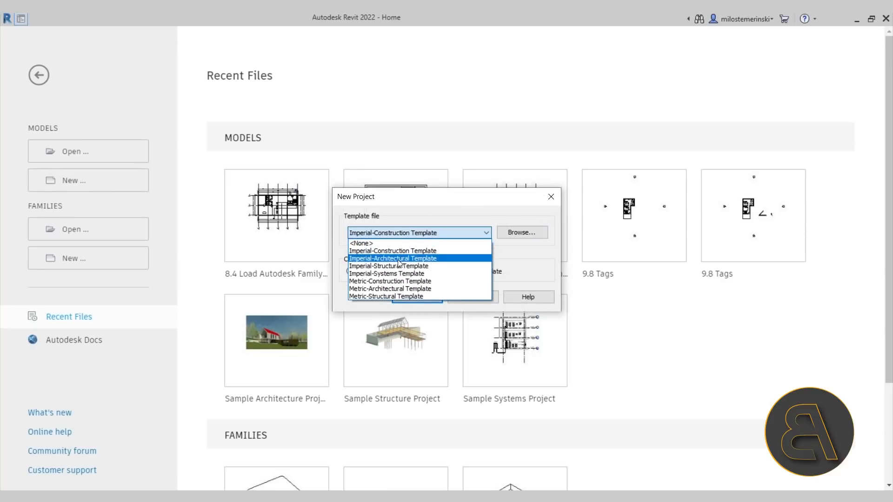
click(359, 289)
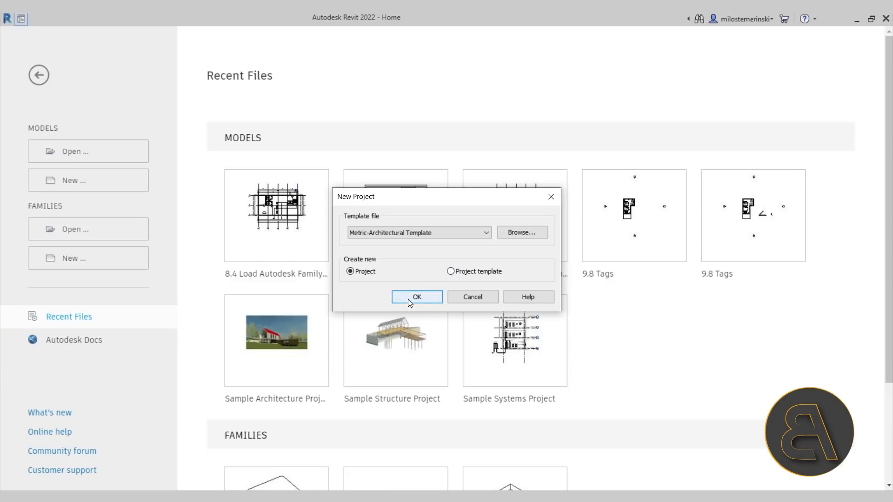
click(409, 300)
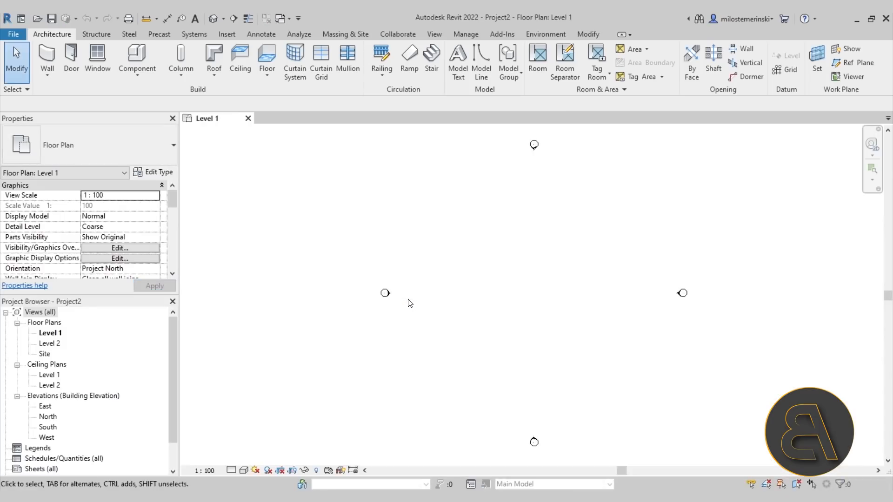
Step: Open the default 3D view and examine the Level 1 and Level 2 lines from different angles
middle_drag(534, 293, 405, 293)
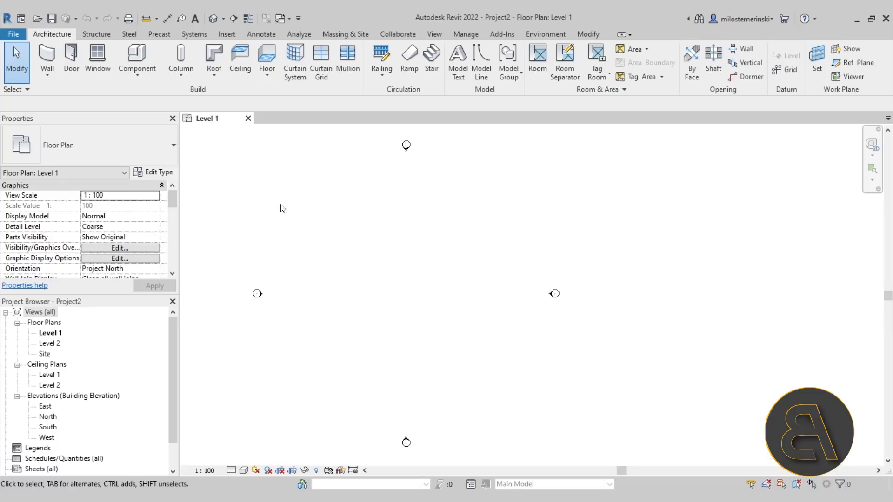
click(212, 21)
shift+middle_drag(495, 361, 409, 318)
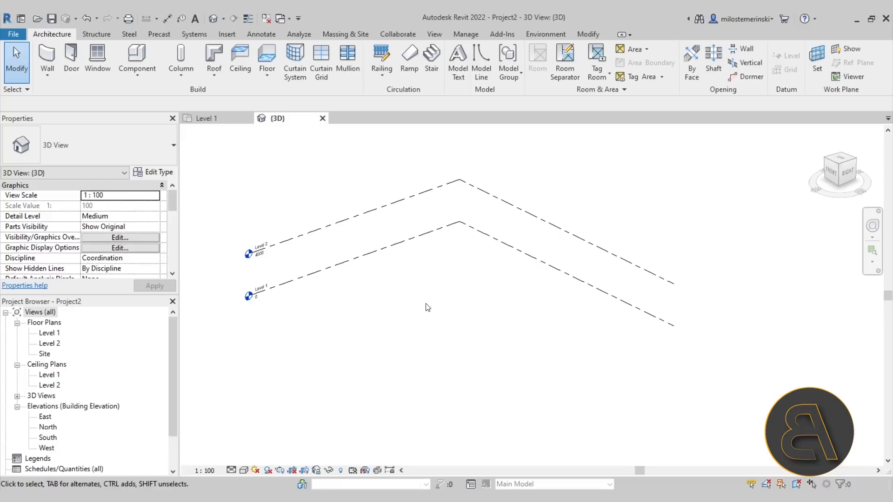
mouse_move(416, 325)
shift+middle_down()
mouse_move(453, 323)
mouse_move(429, 318)
shift+middle_up()
shift+middle_drag(467, 274, 450, 297)
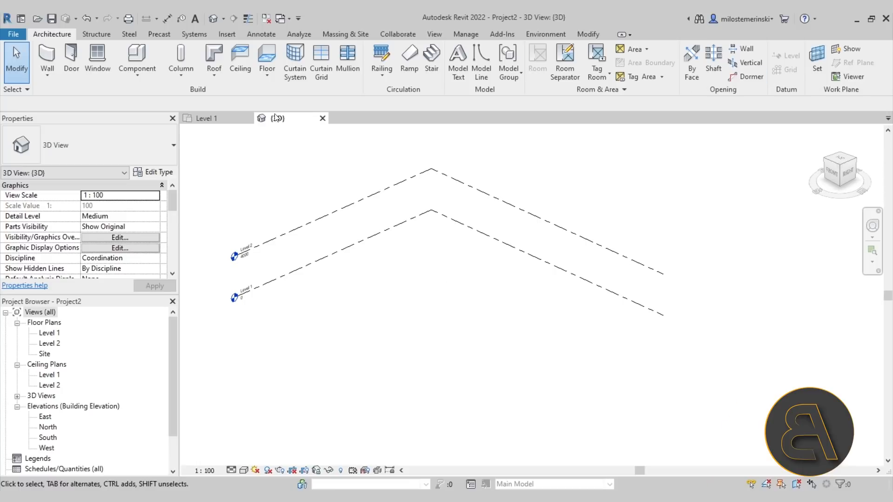
Step: Draw three aligned vertical grid lines spaced 7000 mm apart in the Level 1 floor plan
click(211, 118)
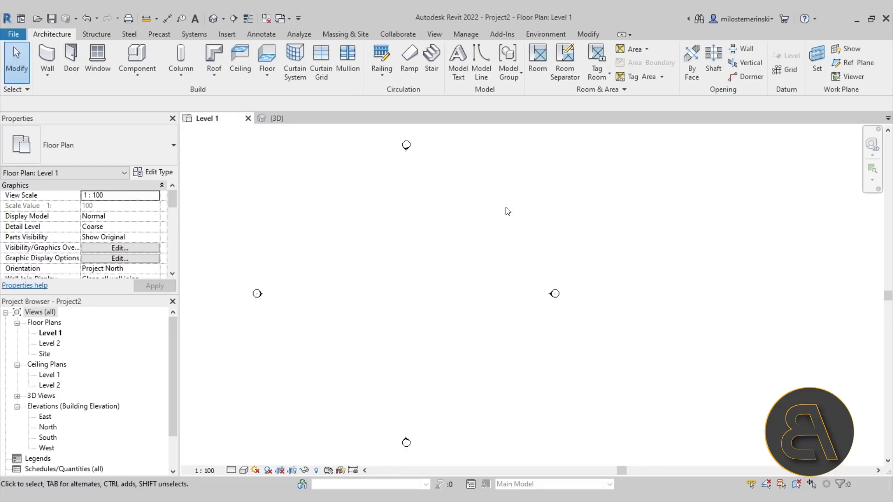
click(781, 70)
click(350, 213)
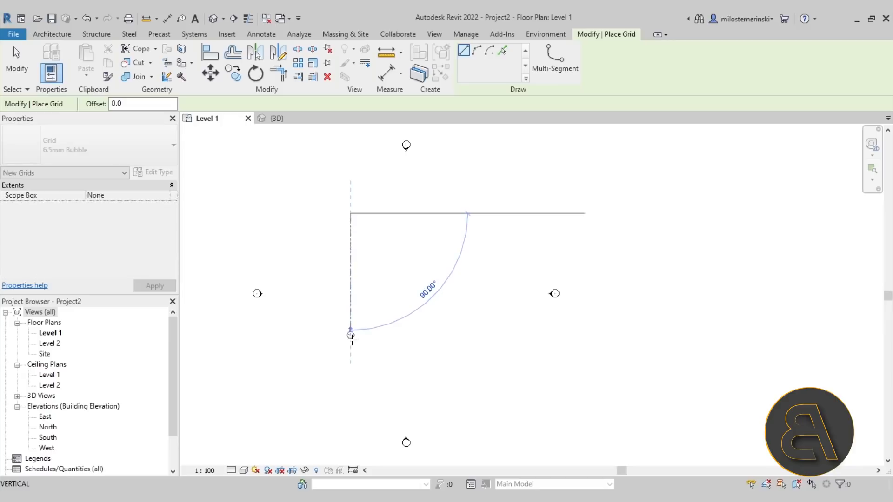
click(350, 366)
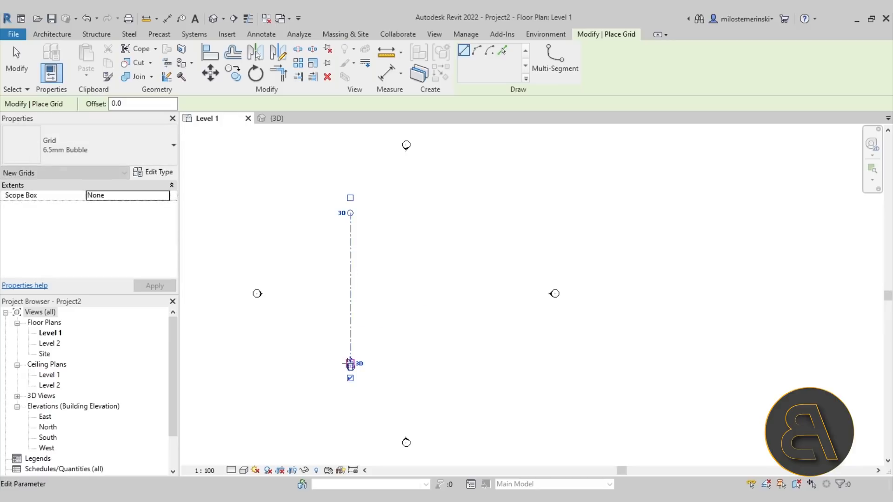
click(392, 213)
click(392, 365)
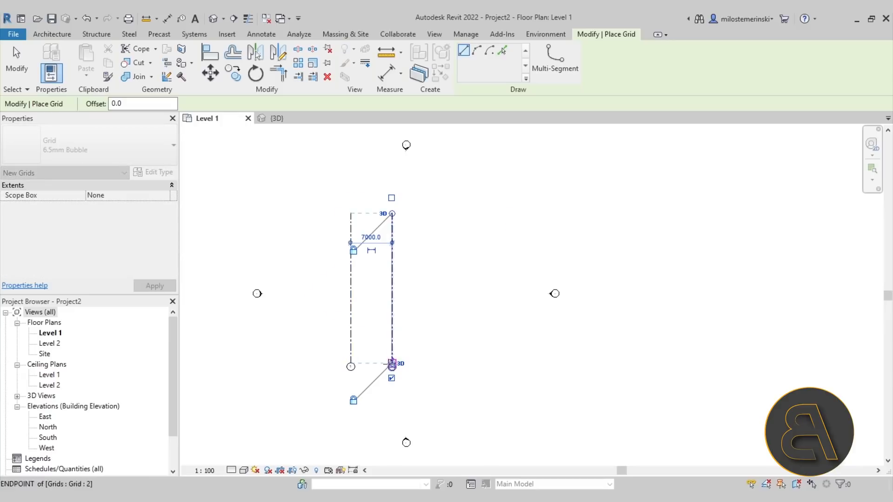
click(434, 214)
click(432, 362)
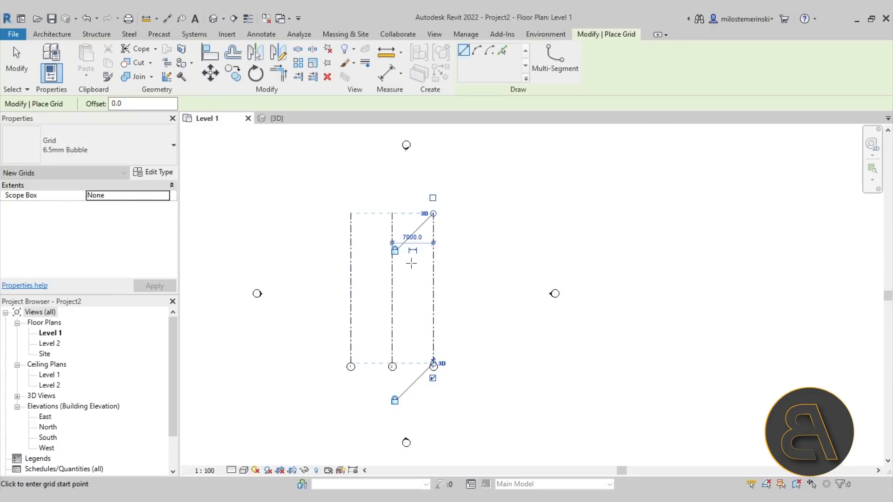
Step: Add a straight horizontal grid across the upper part of the three vertical grids and a downward-bulging arc grid across their lower part
click(317, 244)
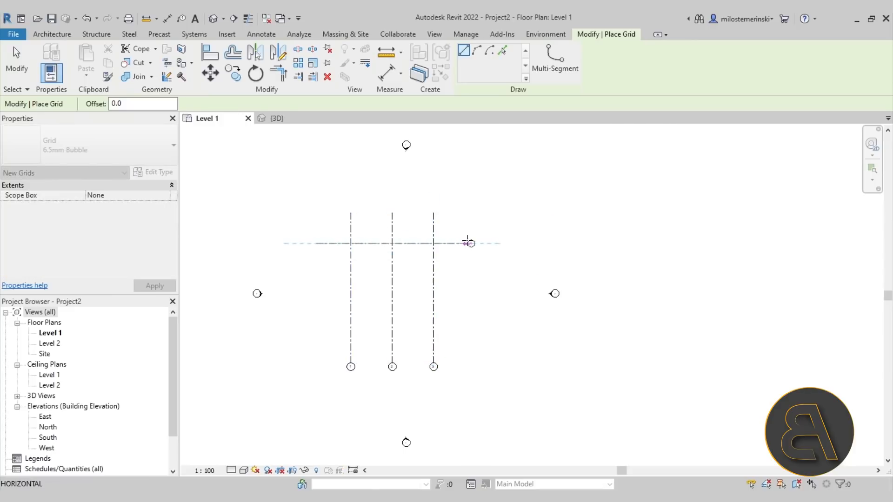
click(474, 242)
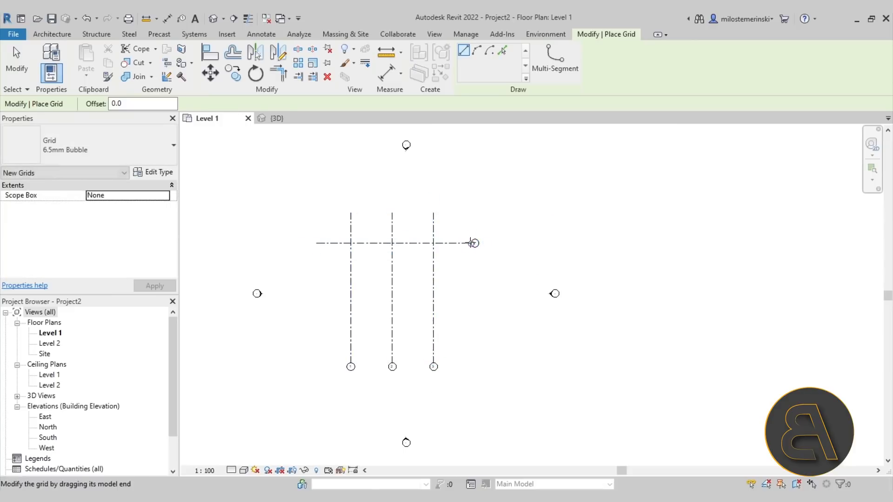
click(475, 53)
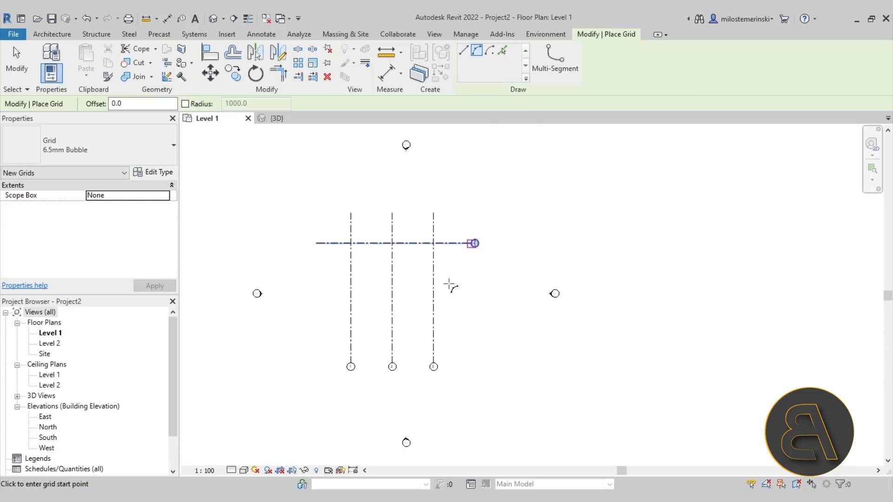
click(317, 315)
click(472, 314)
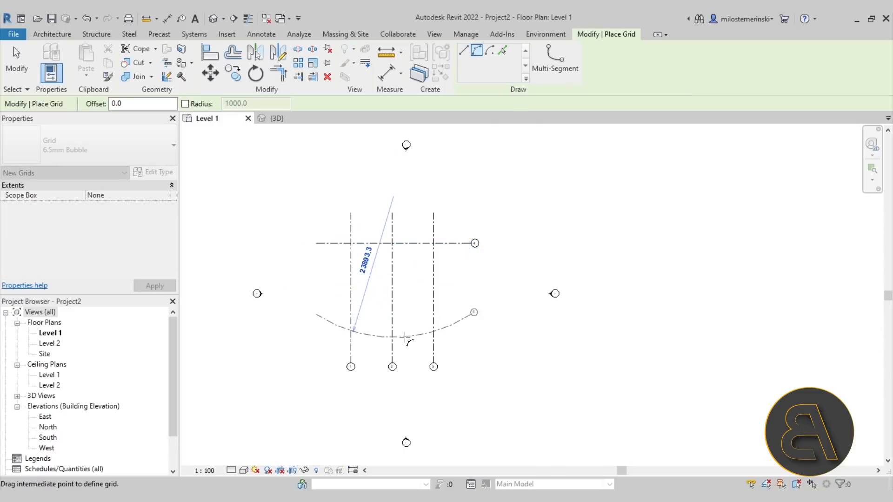
click(434, 331)
Step: Sketch a multi-segment grid between the horizontal and arc grids, with a stepped line of three straight segments ending in an arc
click(560, 81)
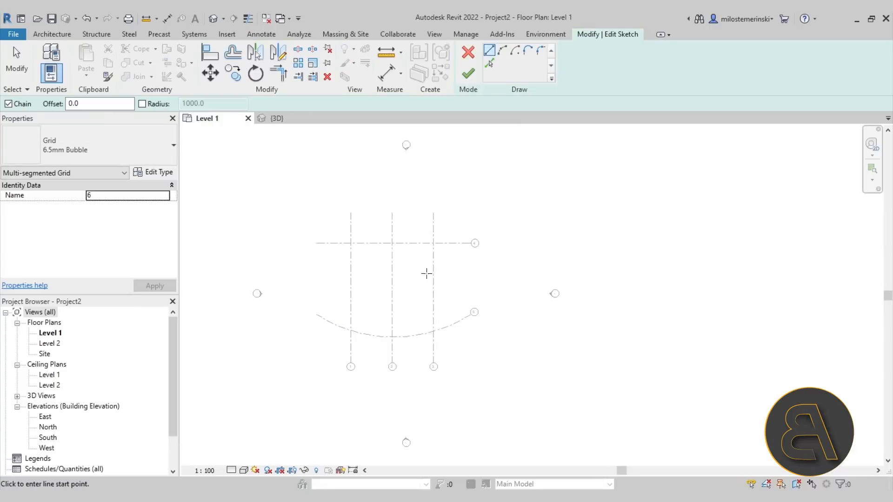
click(317, 279)
click(364, 279)
click(363, 297)
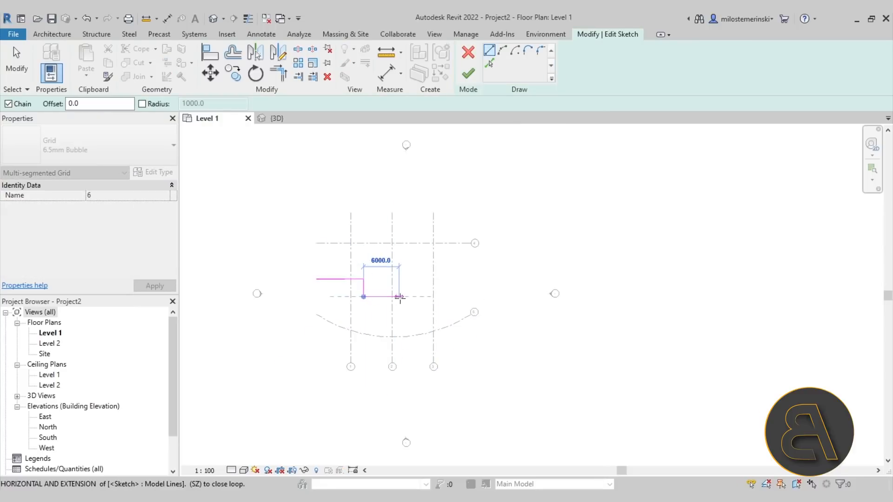
click(411, 296)
click(503, 52)
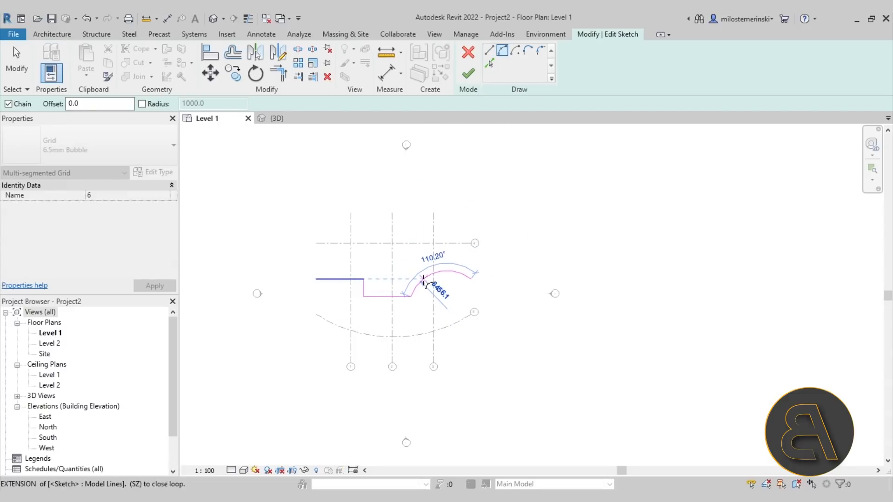
click(471, 279)
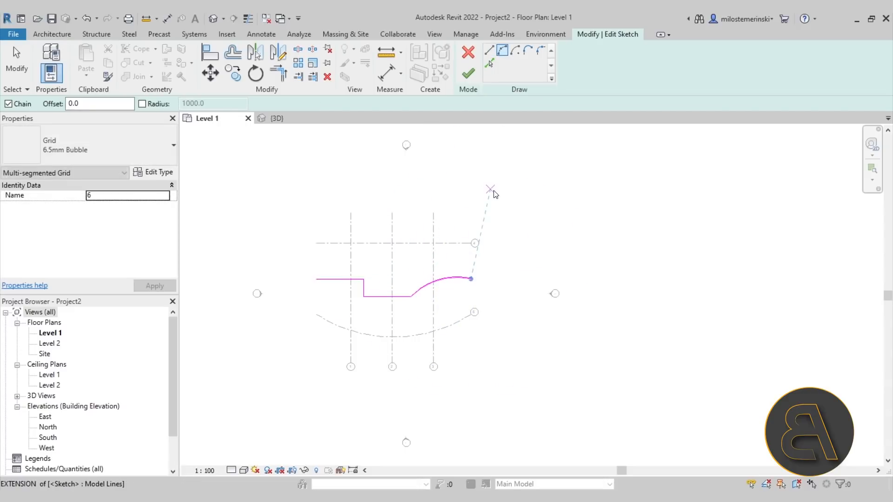
key(Escape)
key(Escape)
click(463, 77)
click(511, 349)
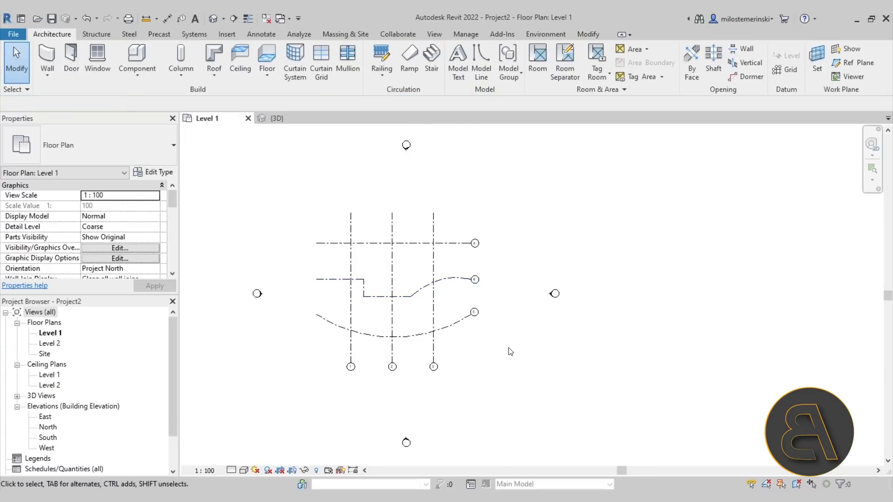
Step: Inspect the planes of grids 4 and 6 in the 3D view and adjust grid 6's extent at its non-bubble end
click(273, 118)
shift+middle_drag(573, 391, 508, 413)
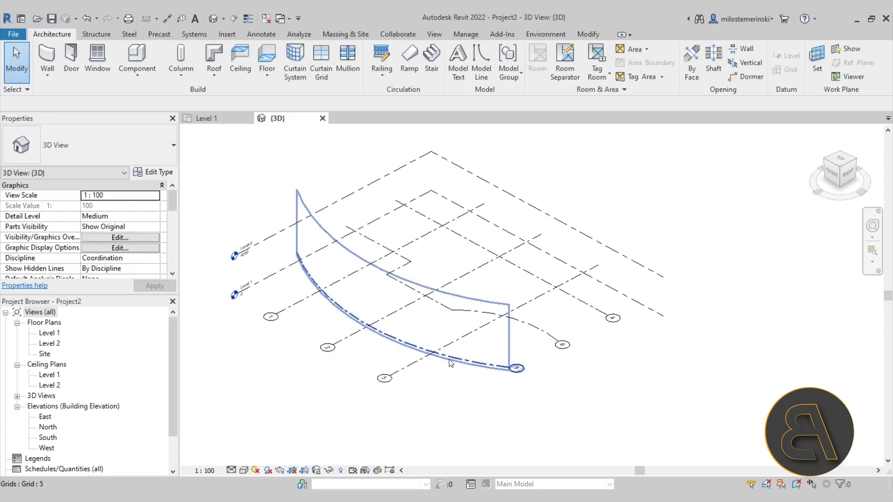
click(523, 275)
click(504, 288)
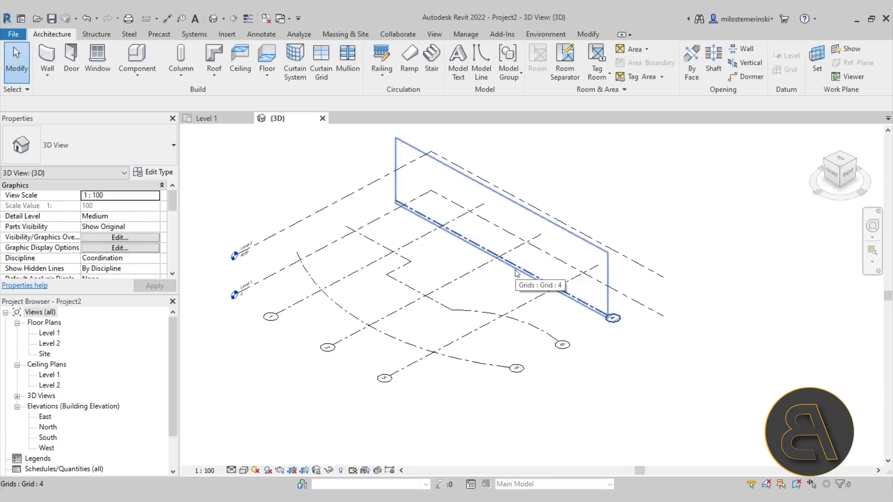
click(516, 274)
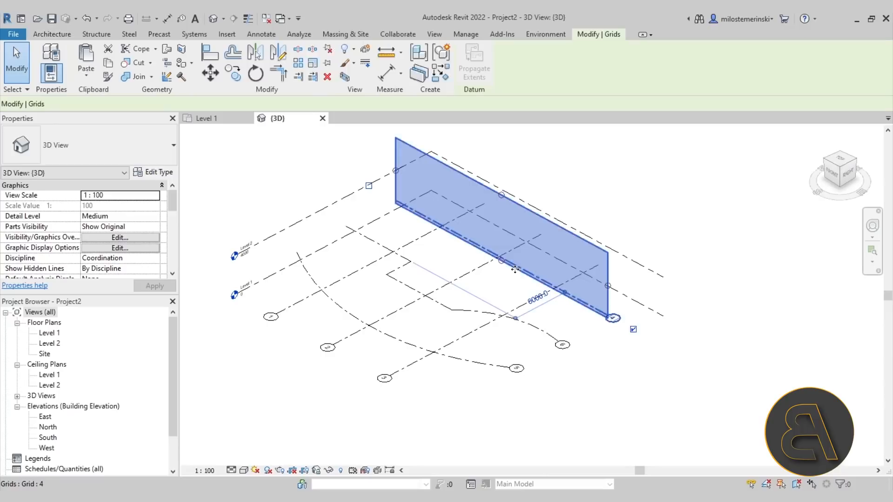
click(436, 307)
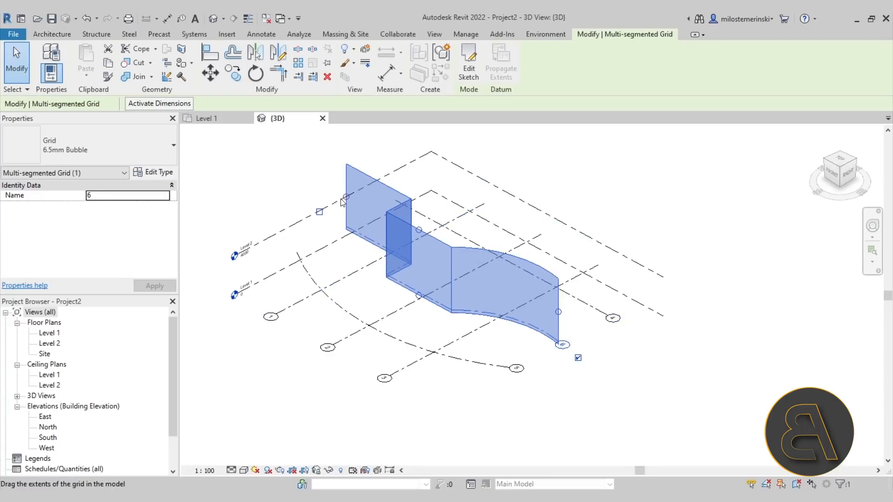
drag(346, 196, 356, 213)
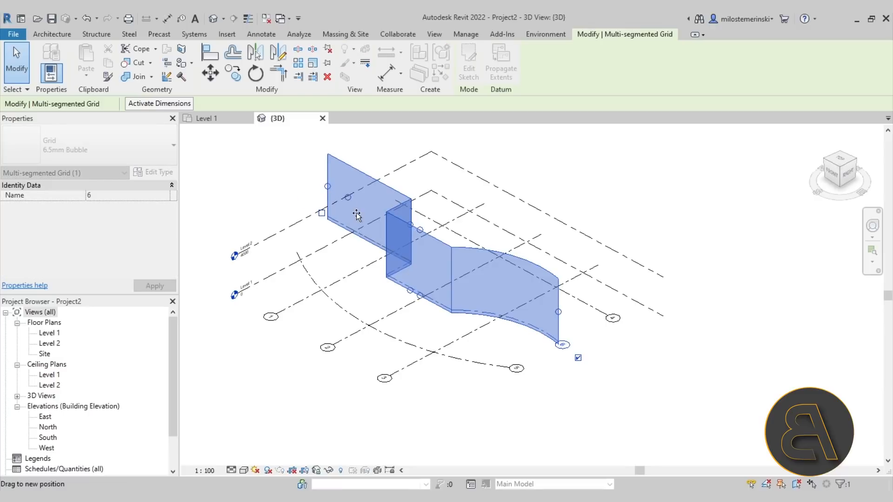
Step: Select curved grid 5 in the 3D view and adjust the upper extent of its plane
click(300, 222)
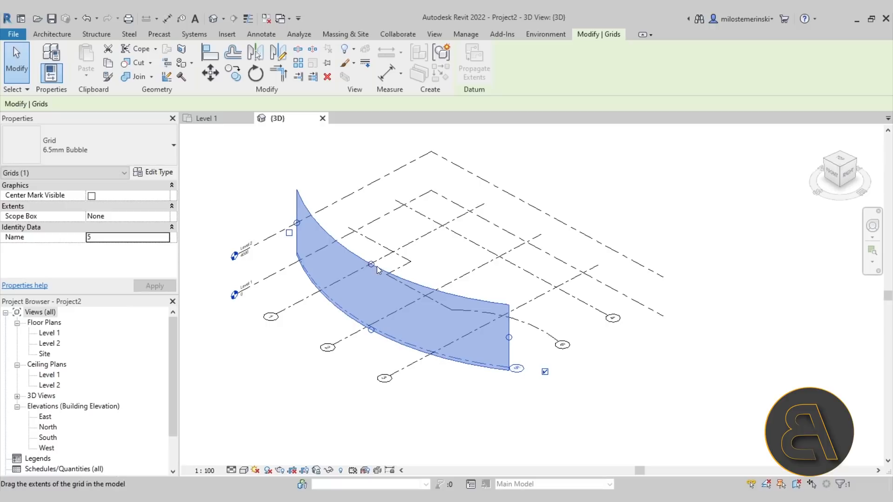
shift+middle_drag(372, 241, 400, 248)
drag(376, 228, 371, 273)
mouse_move(375, 271)
mouse_down()
mouse_move(375, 261)
mouse_move(374, 273)
mouse_up()
shift+middle_drag(372, 274, 405, 312)
Step: Try stretching grid 1 outward at its bubble end in the 3D view, and undo the change
click(311, 320)
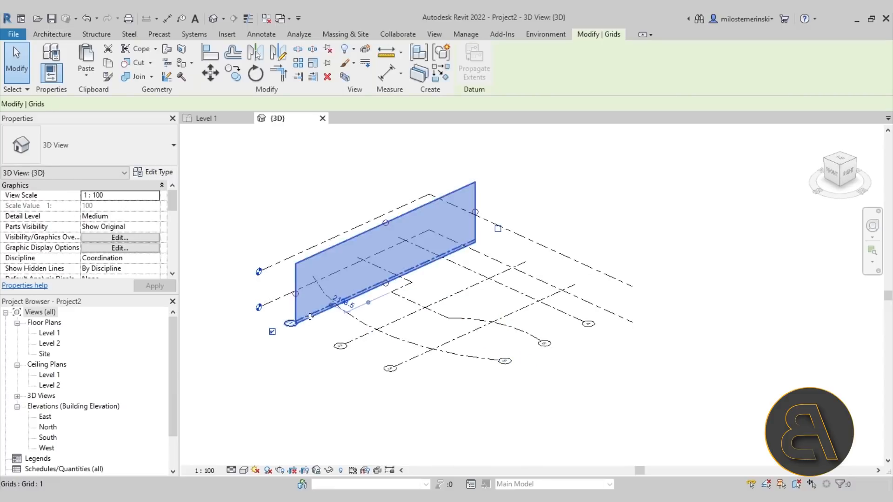
drag(293, 297, 268, 308)
drag(311, 285, 287, 295)
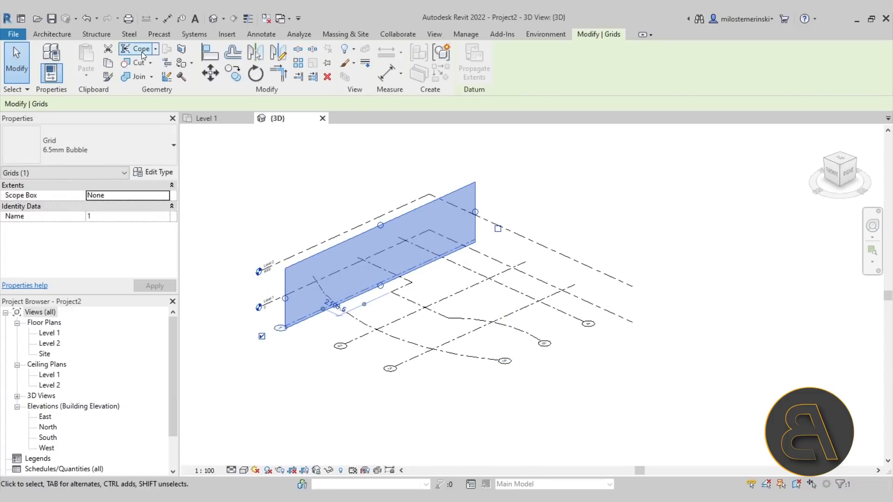
key(Escape)
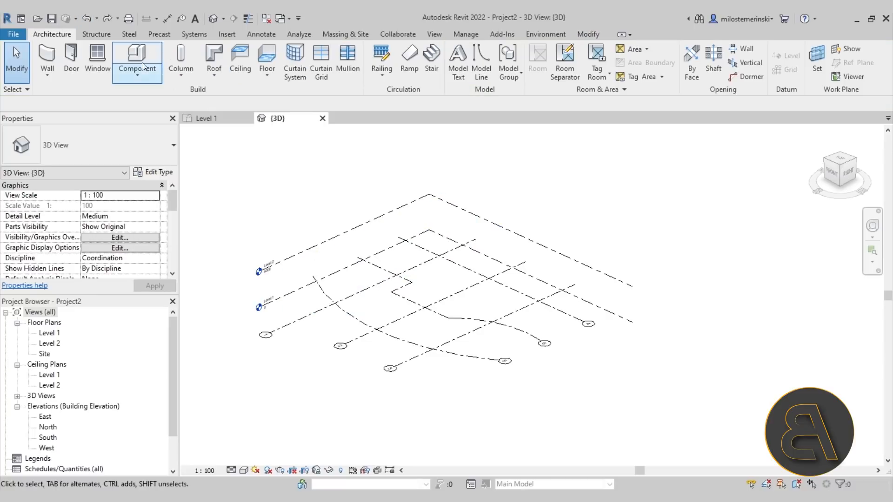
click(86, 18)
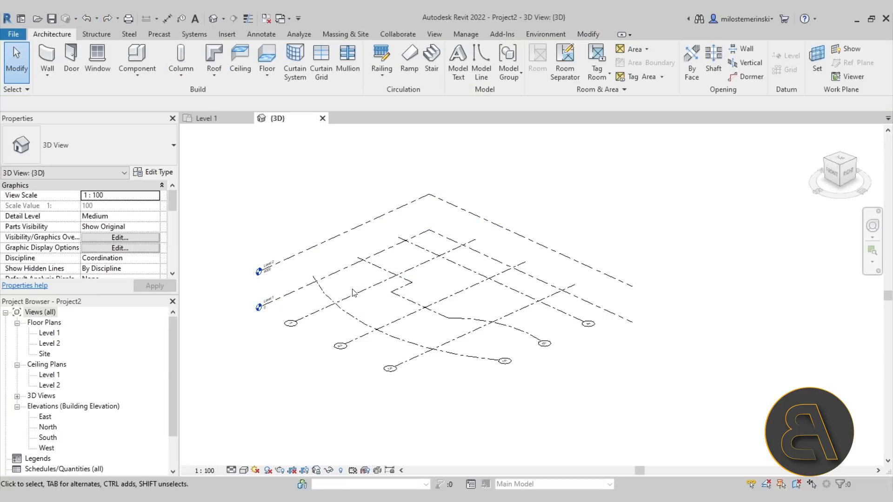
Step: Shorten grids 1, 2 and 3 together in the Level 1 plan by moving grid 3's bubble end slightly upward
click(215, 122)
click(429, 368)
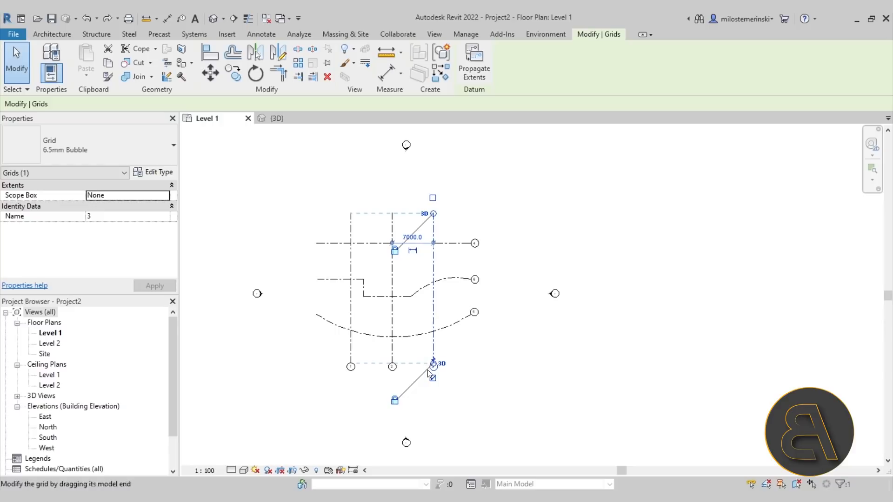
scroll(428, 372, up, 4)
drag(432, 359, 431, 341)
click(615, 368)
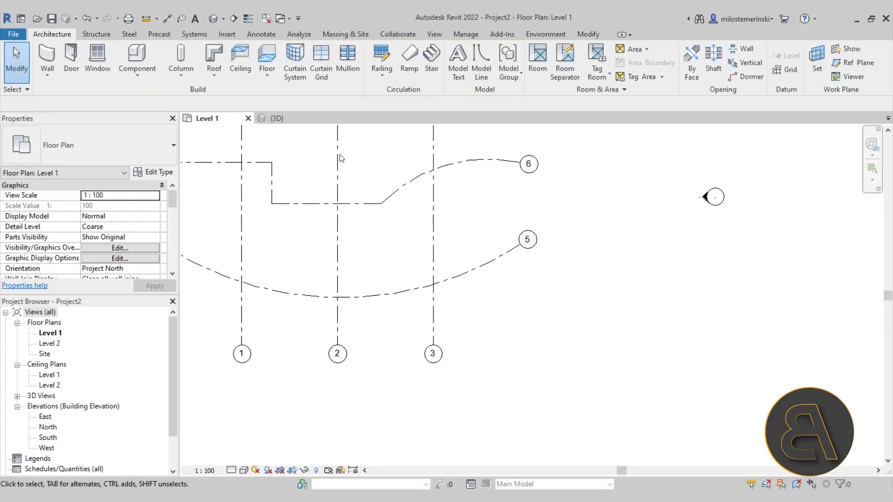
Step: Extend grid 1 outward past grids 2 and 3 at its bubble end in the 3D view
click(278, 118)
click(330, 290)
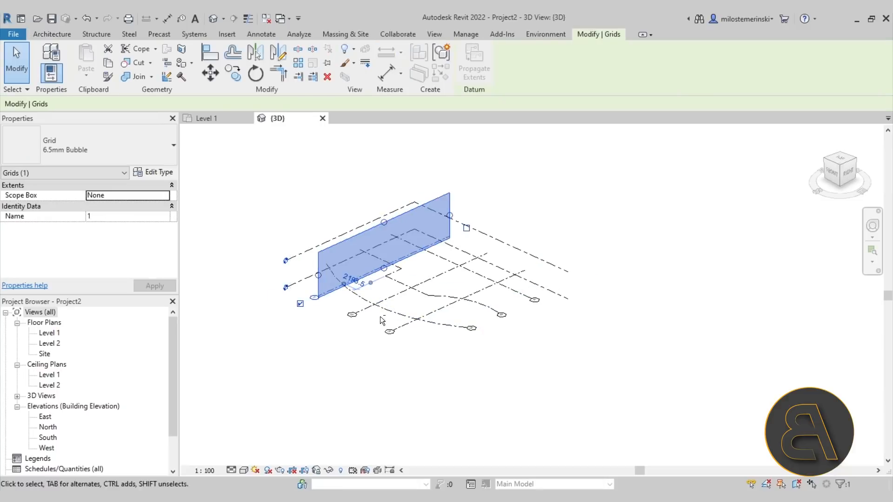
shift+middle_drag(381, 321, 355, 324)
scroll(323, 290, up, 1)
drag(306, 270, 273, 282)
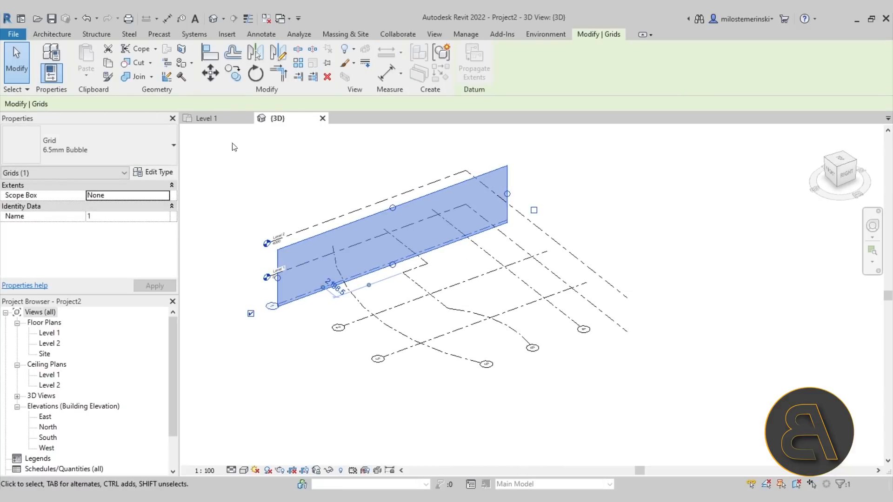
Step: Undo the last extension of grid 1 from the Level 1 plan
click(206, 119)
scroll(471, 298, down, 1)
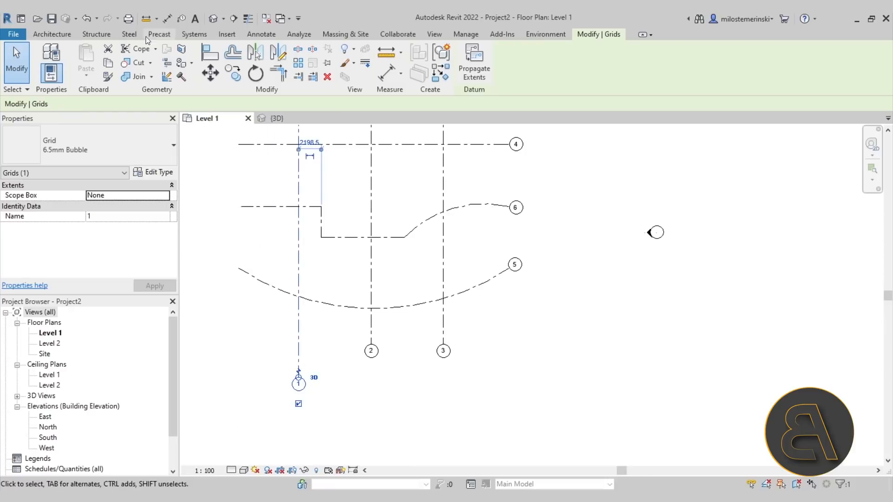
click(84, 19)
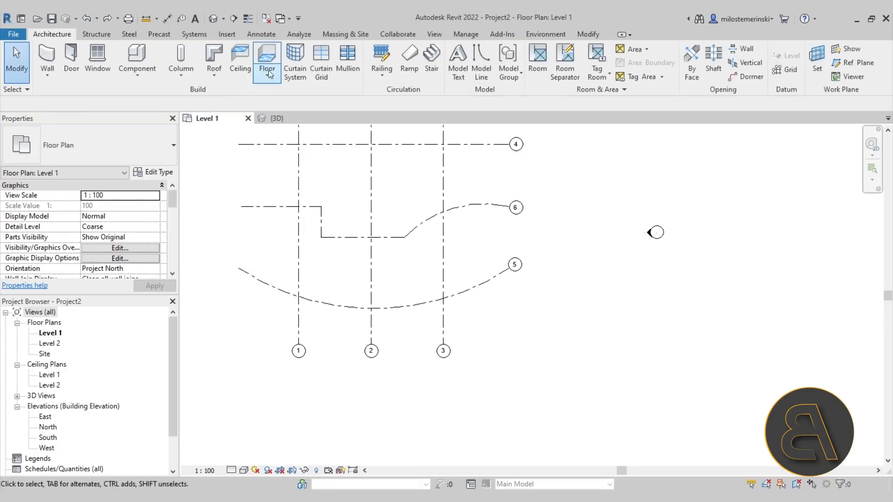
Step: Delete all the grids together in the 3D view, keeping only the levels
click(279, 118)
shift+middle_drag(448, 417, 461, 421)
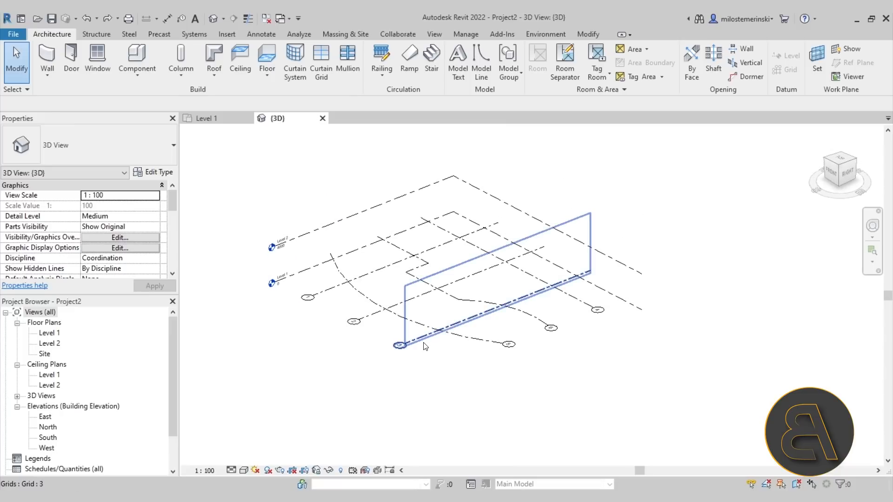
shift+middle_drag(465, 389, 467, 408)
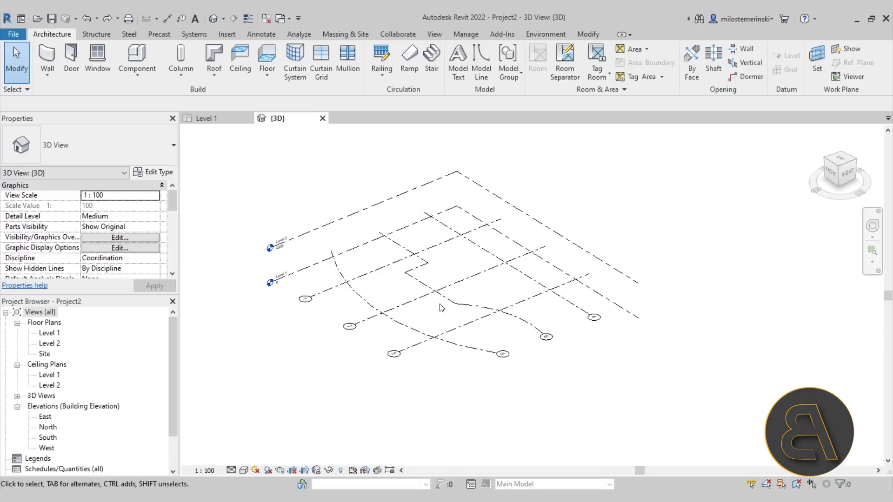
shift+middle_drag(474, 419, 450, 408)
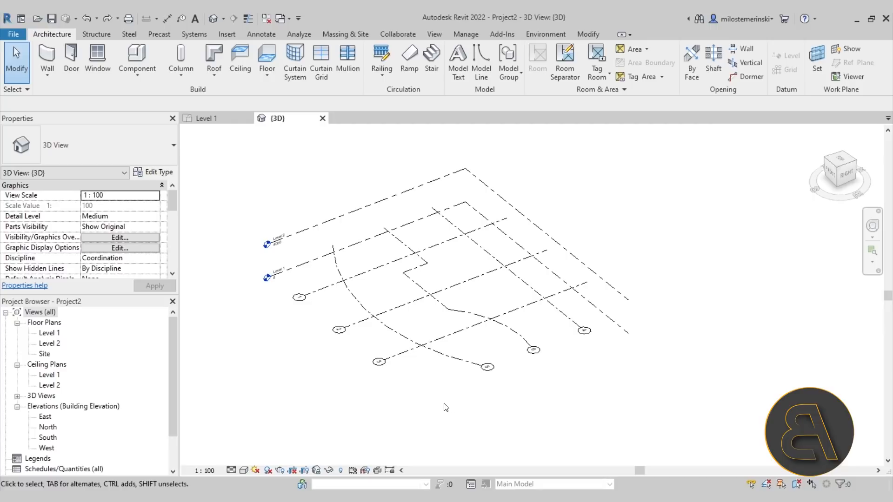
middle_drag(314, 382, 298, 377)
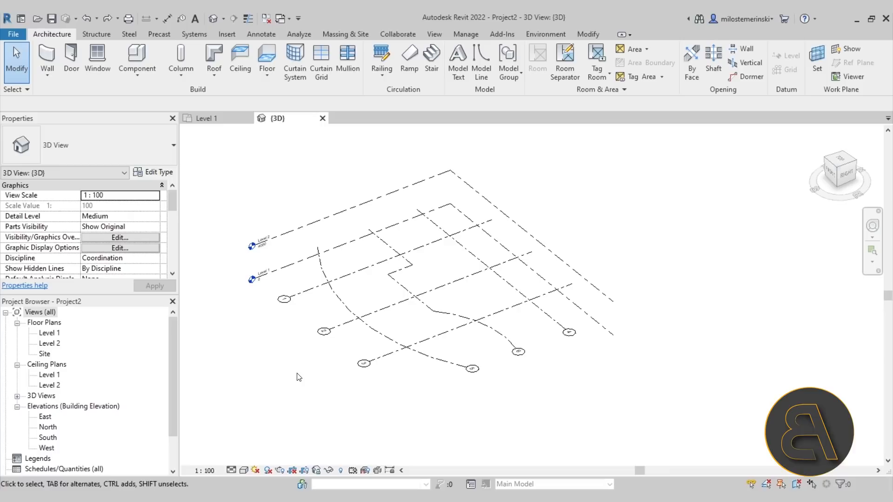
drag(539, 419, 338, 274)
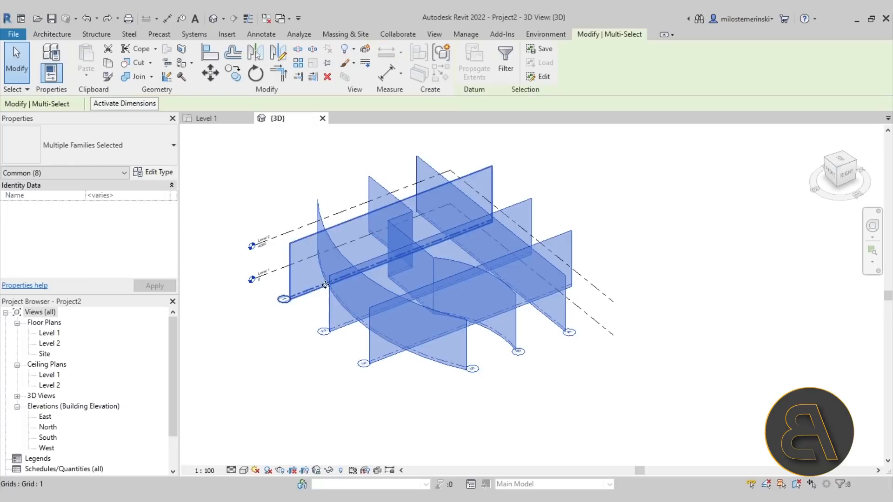
key(Delete)
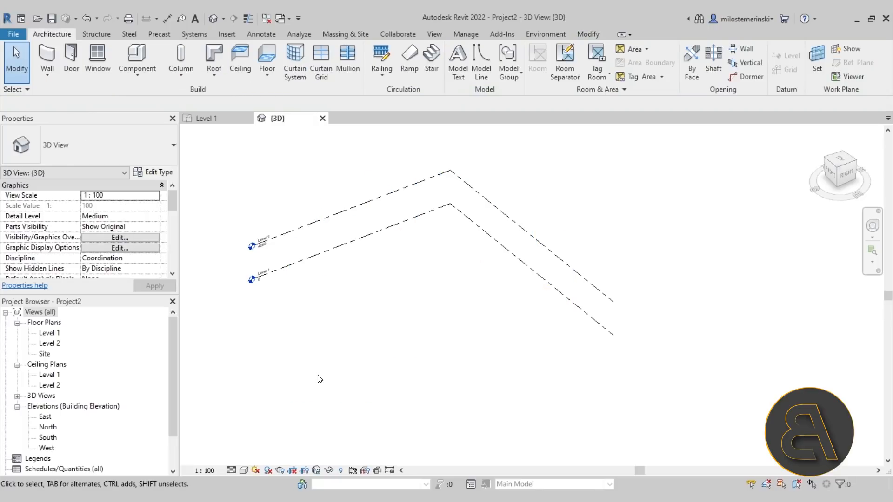
Step: Draw a straight vertical wall about 5000 mm long in the Level 1 plan using the Exterior - Brick on Mtl. Stud type
click(213, 120)
scroll(463, 289, down, 3)
middle_drag(434, 271, 411, 299)
scroll(410, 295, up, 1)
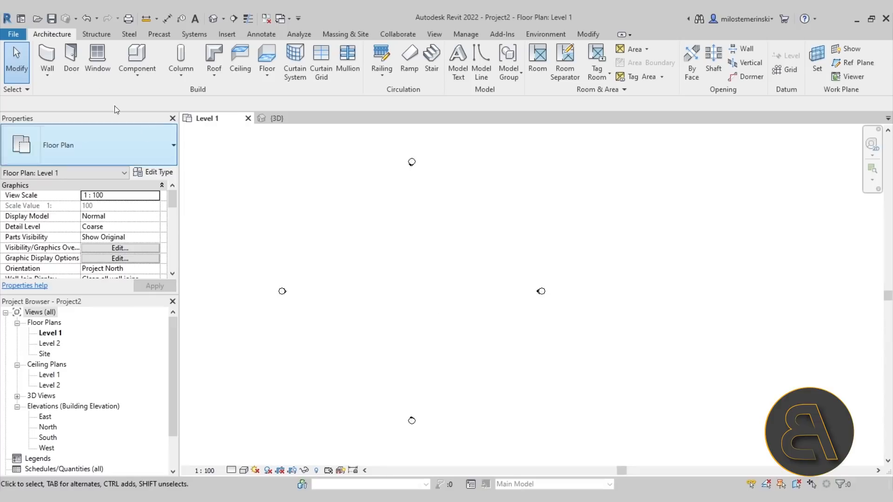
click(48, 56)
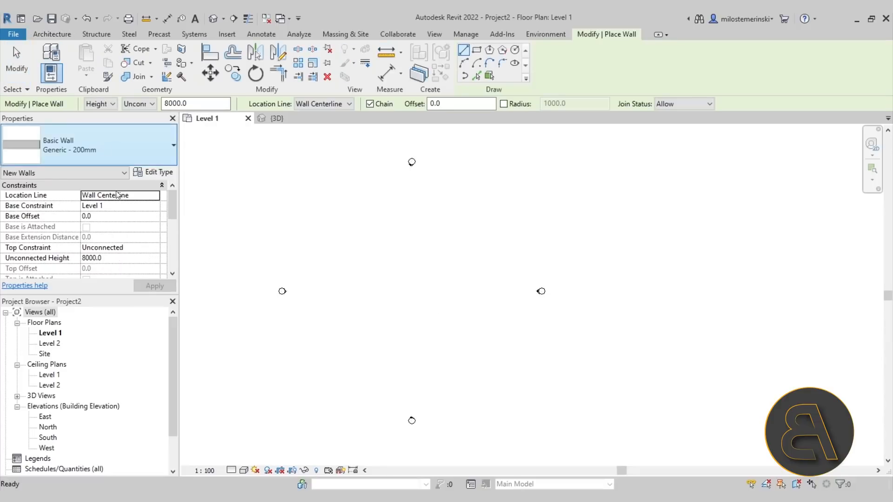
click(85, 154)
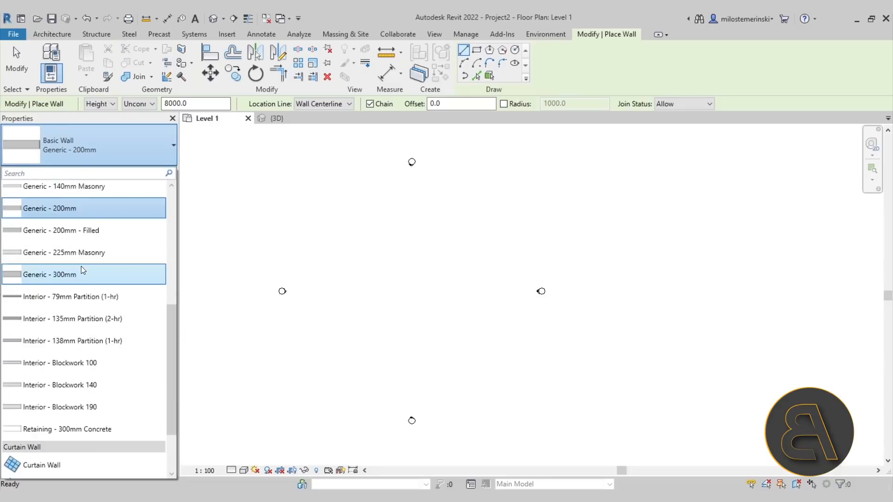
scroll(80, 266, up, 2)
scroll(81, 266, up, 1)
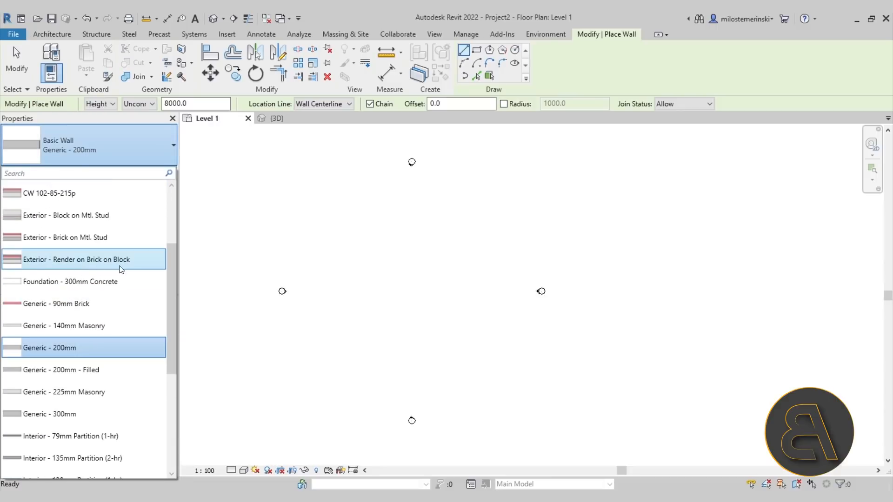
click(58, 241)
click(410, 270)
click(411, 295)
scroll(415, 284, up, 3)
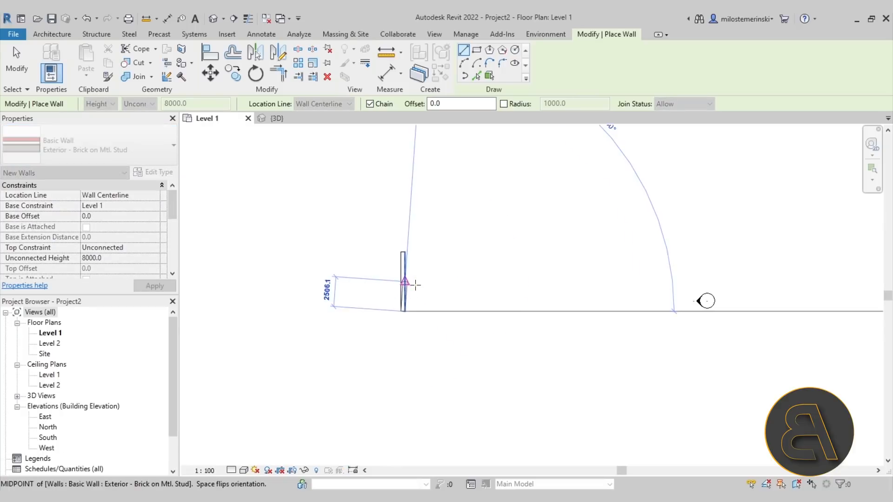
key(Escape)
key(Escape)
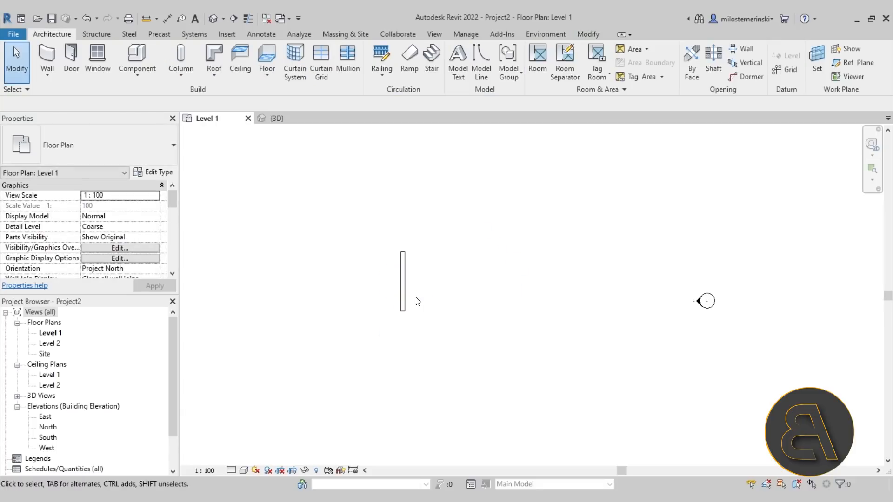
Step: Set the Level 1 plan's detail level to Fine to show the wall layers
scroll(410, 274, up, 4)
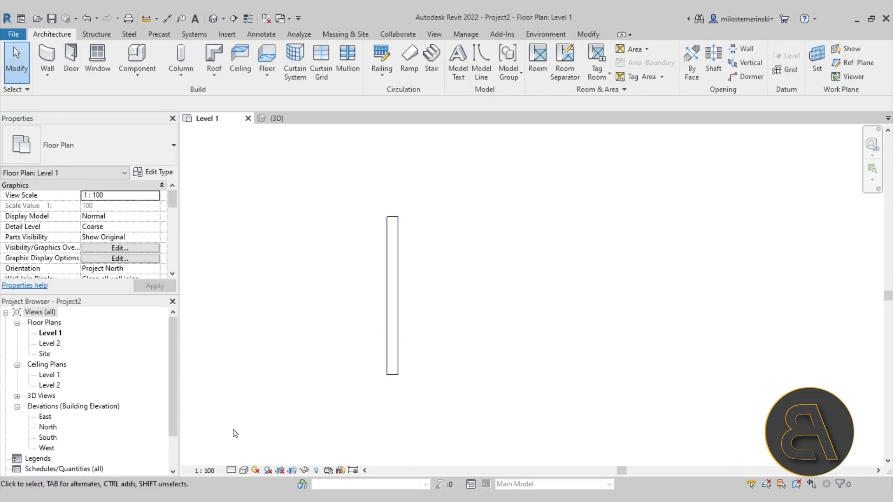
click(227, 471)
click(242, 459)
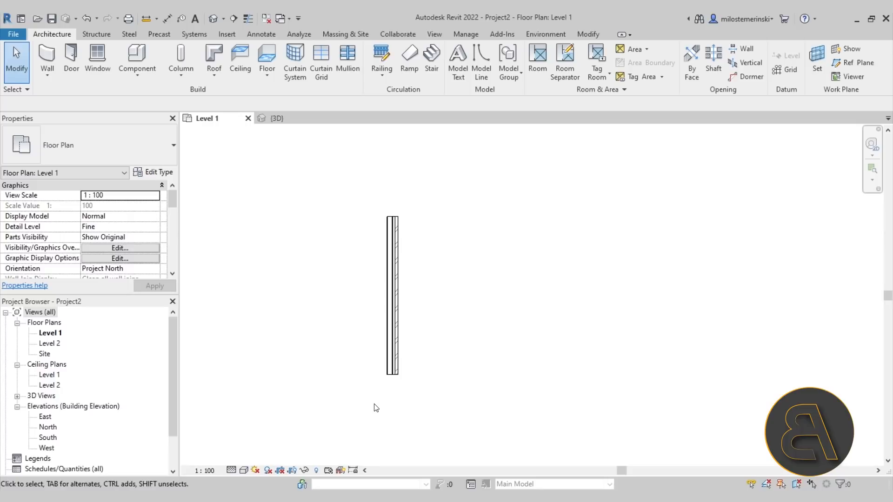
scroll(421, 314, down, 1)
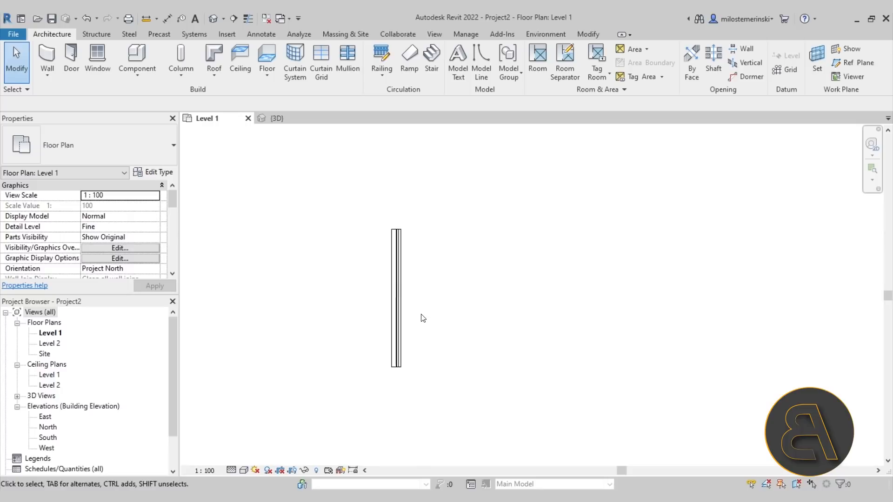
Step: Set the brick wall's top constraint to Up to level: Level 2 while viewing it in 3D
click(400, 329)
click(278, 118)
shift+middle_drag(480, 325, 487, 307)
scroll(484, 269, up, 2)
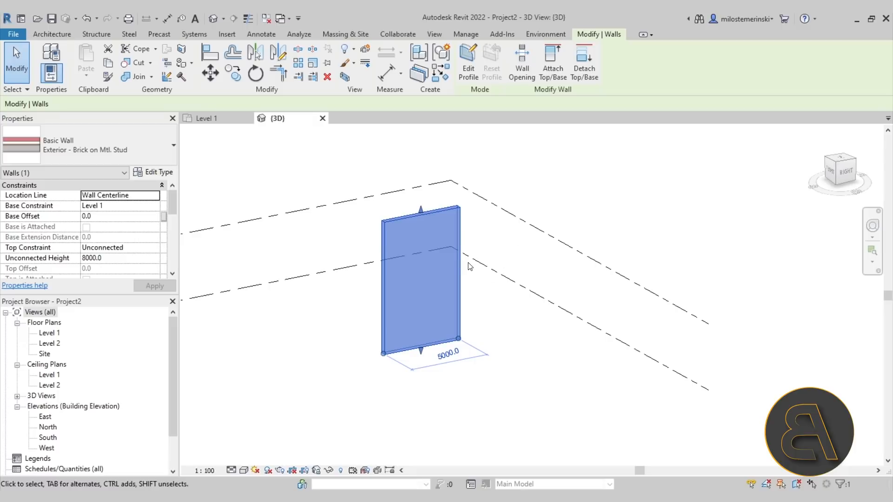
click(139, 248)
click(154, 248)
click(116, 277)
click(364, 358)
Step: Make the Metal Stud Layer variable in the structure of the Exterior - Brick on Mtl. Stud wall type and apply the change
mouse_move(364, 359)
shift+middle_down()
mouse_move(379, 365)
mouse_move(380, 339)
shift+middle_up()
scroll(409, 337, up, 1)
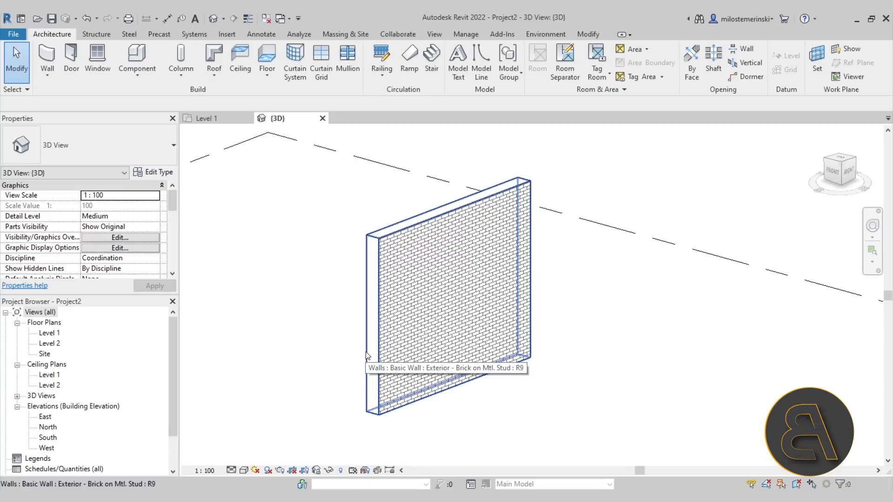
click(366, 355)
middle_drag(299, 331, 448, 331)
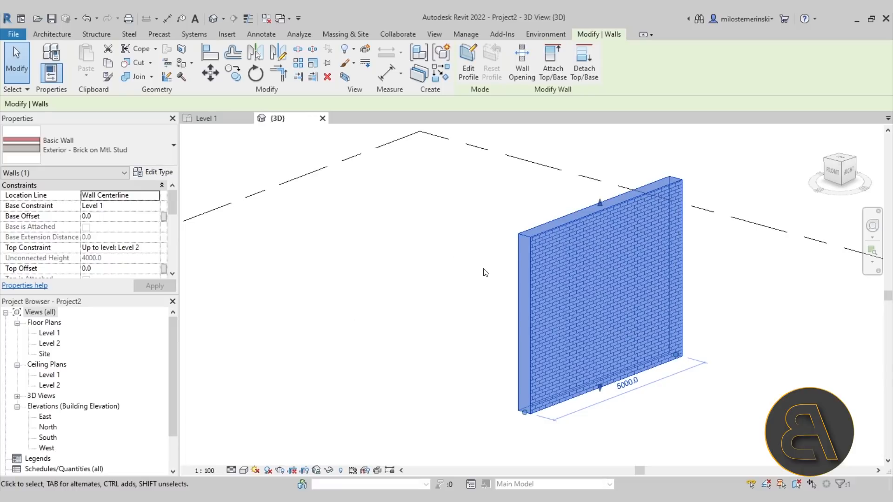
click(167, 173)
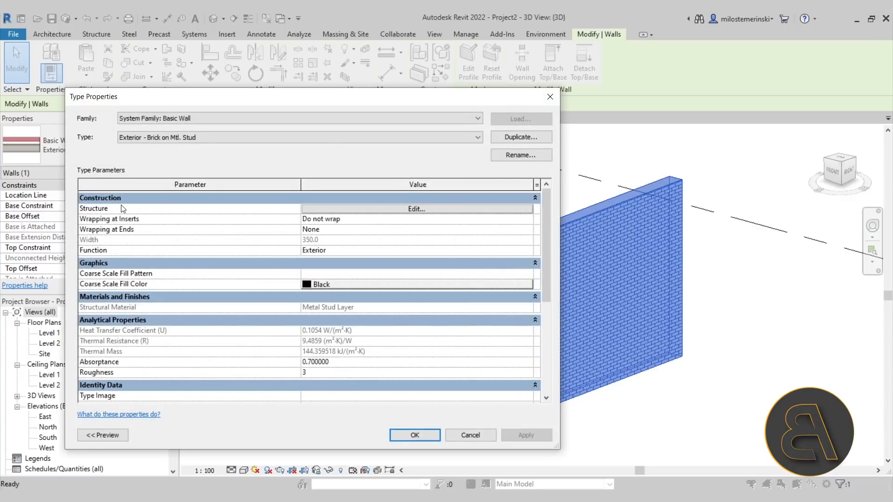
click(351, 212)
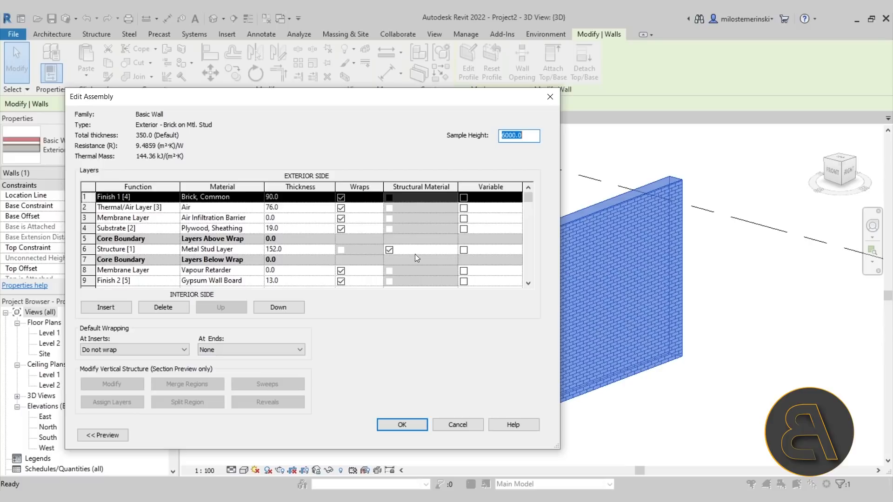
click(464, 251)
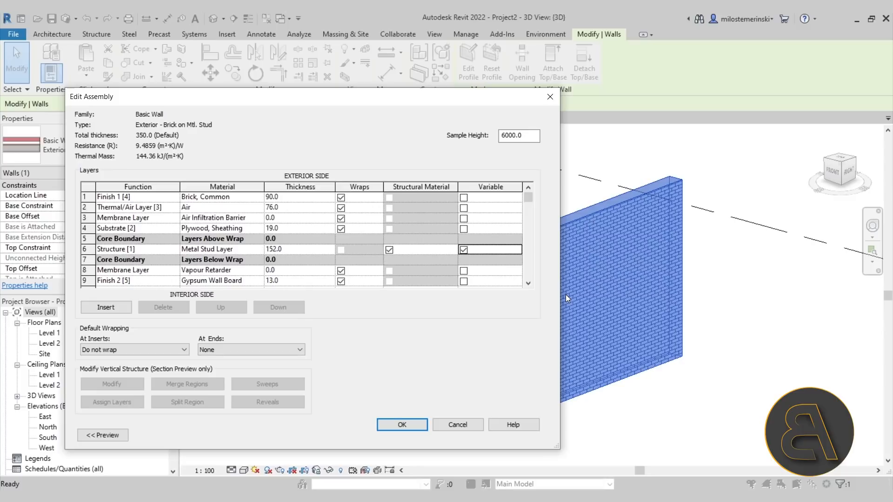
click(395, 426)
click(516, 435)
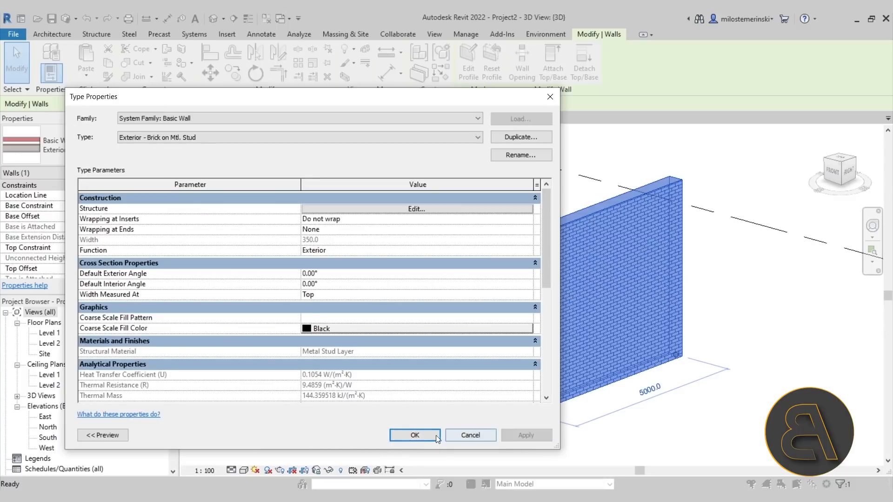
click(415, 435)
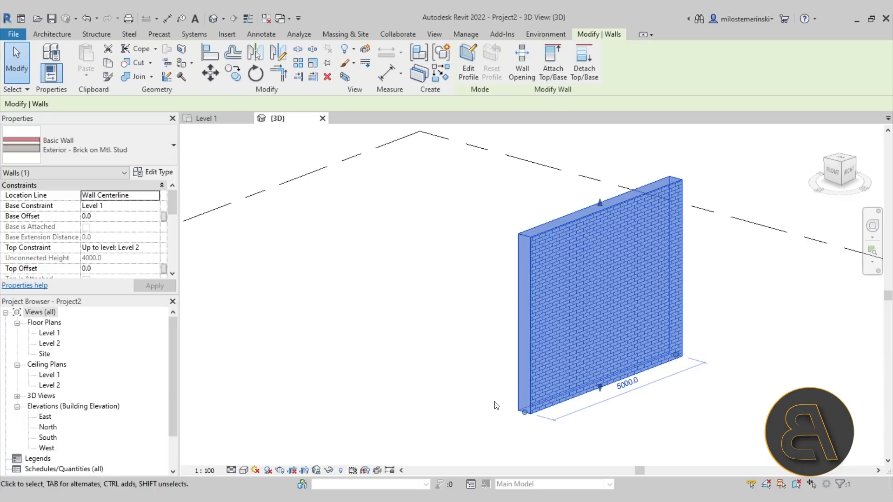
click(492, 407)
Step: Create a short horizontal section cutting across the lower part of the wall in the Level 1 plan
scroll(396, 309, down, 2)
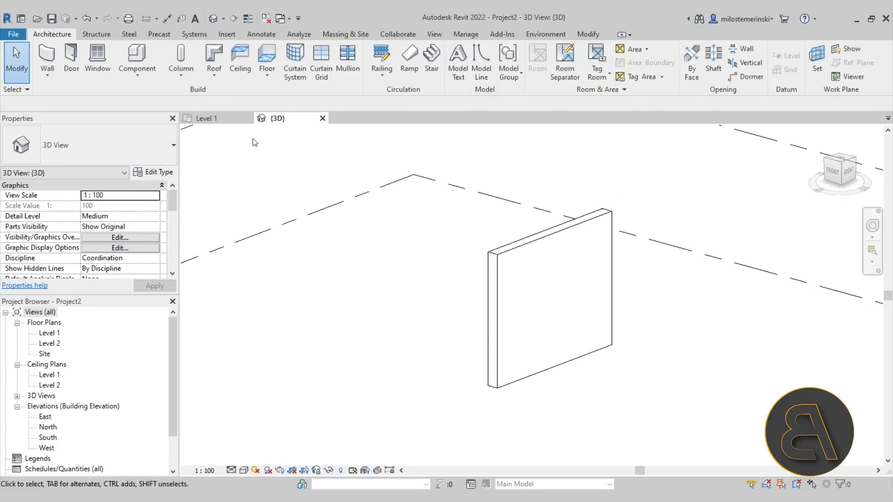
click(220, 116)
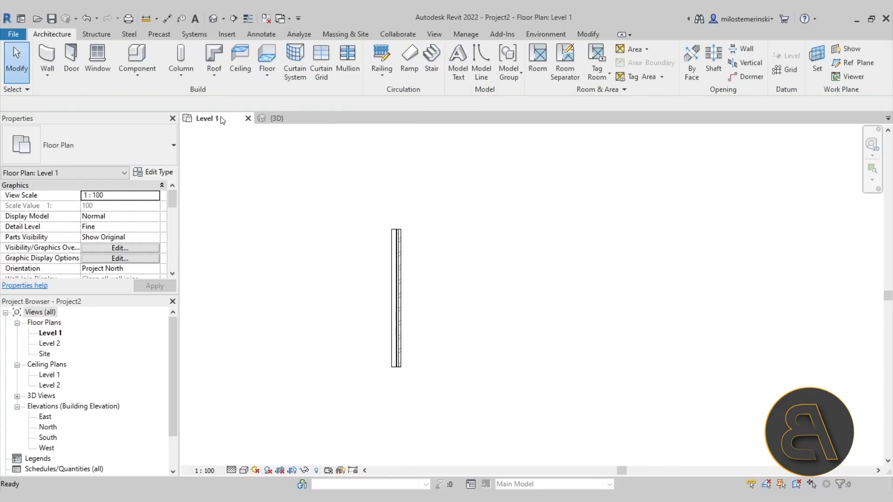
click(232, 18)
click(375, 326)
click(421, 325)
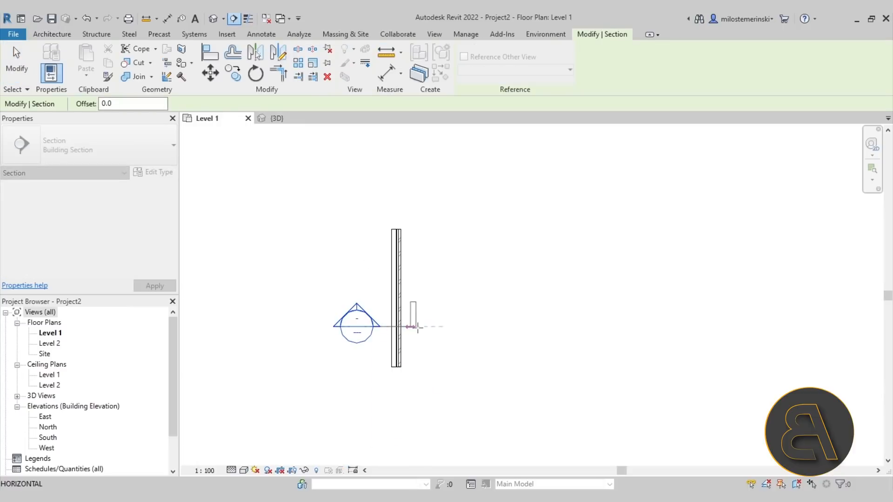
key(Escape)
key(Escape)
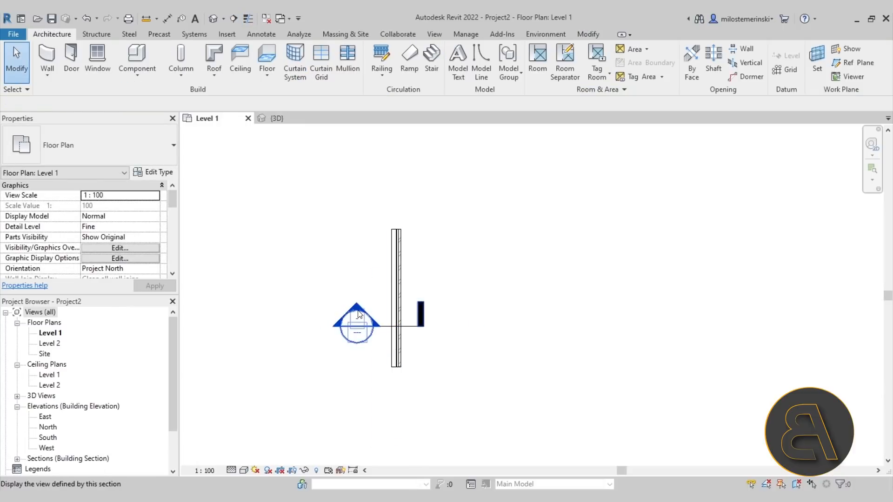
Step: Open the new section view through the wall and set its detail level to Fine
double_click(369, 315)
scroll(524, 292, up, 1)
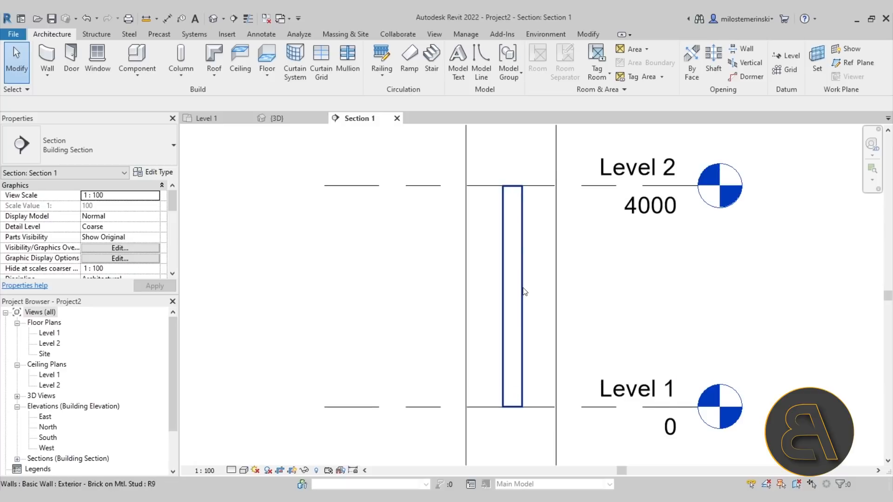
click(231, 471)
click(259, 455)
scroll(549, 286, up, 1)
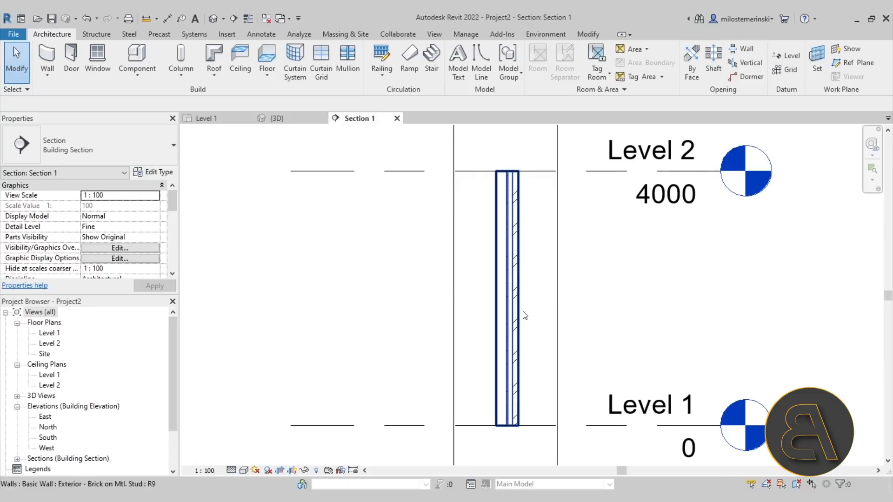
middle_drag(522, 311, 493, 312)
Step: Dock the section view beside the Level 1 and 3D views in a narrower pane, with the wall in sight
mouse_move(370, 117)
mouse_down()
mouse_move(371, 168)
mouse_move(445, 186)
mouse_move(891, 200)
mouse_up()
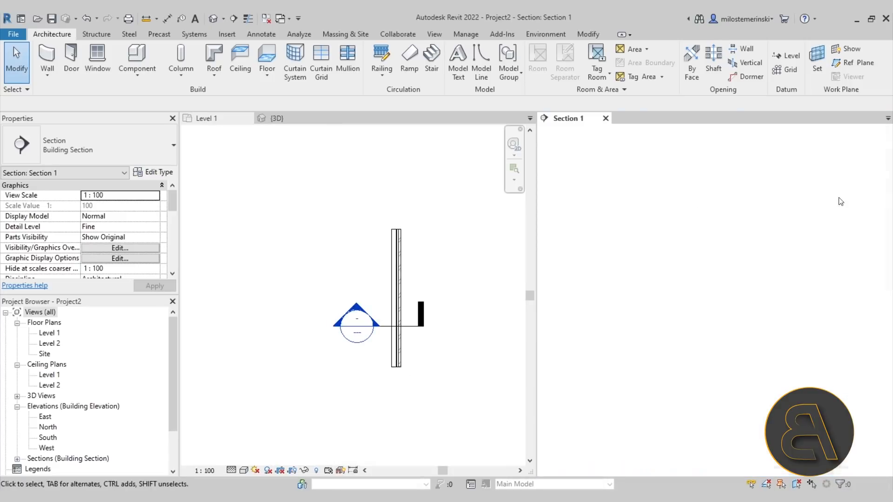
drag(536, 232, 641, 230)
middle_drag(786, 283, 658, 297)
middle_drag(811, 306, 761, 293)
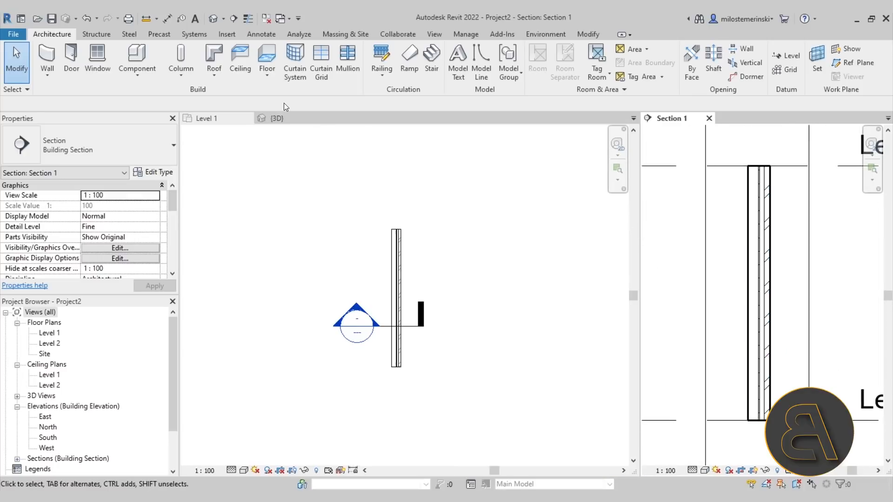
Step: Bring up the 3D view, select the brick wall there and set its Cross-Section to Tapered
click(278, 118)
shift+middle_drag(371, 285, 386, 279)
scroll(386, 279, up, 1)
shift+middle_drag(522, 354, 468, 344)
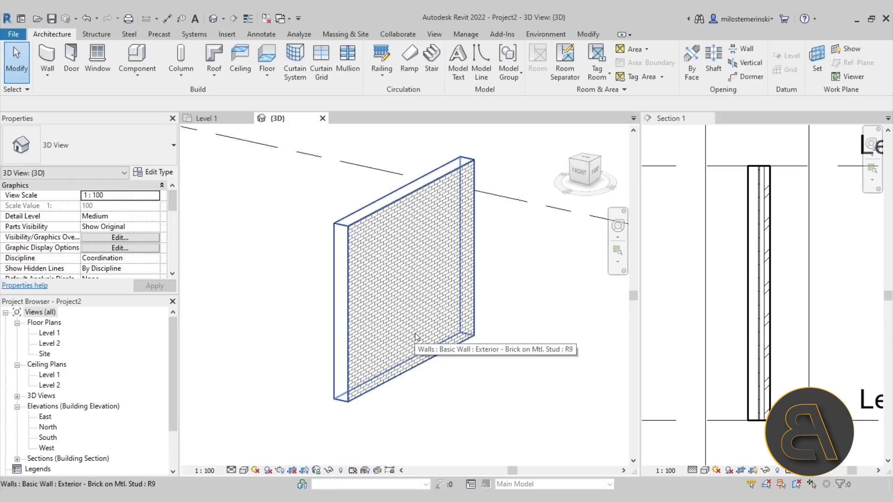
click(415, 333)
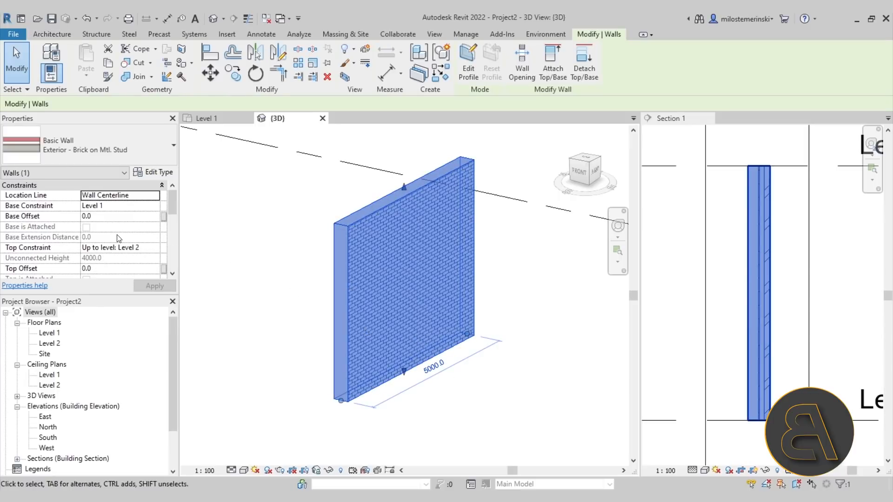
scroll(149, 228, down, 1)
scroll(147, 227, down, 3)
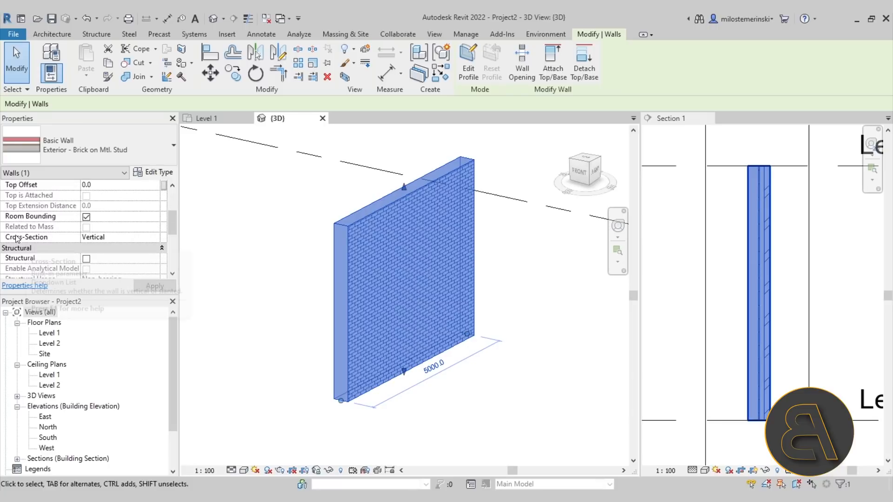
scroll(47, 188, up, 3)
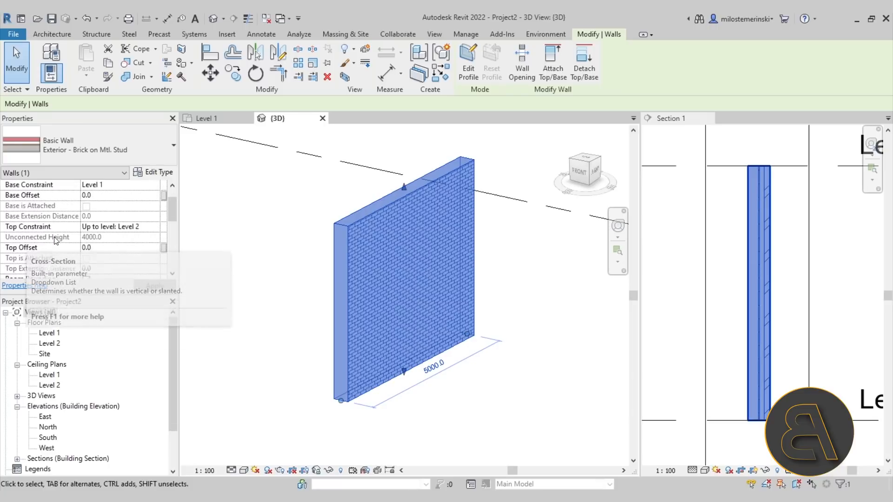
scroll(88, 220, down, 1)
scroll(88, 220, down, 3)
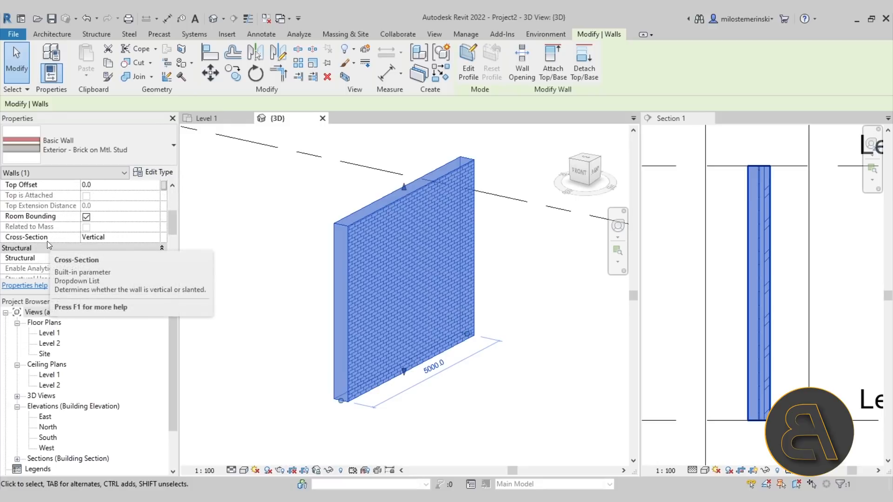
click(154, 238)
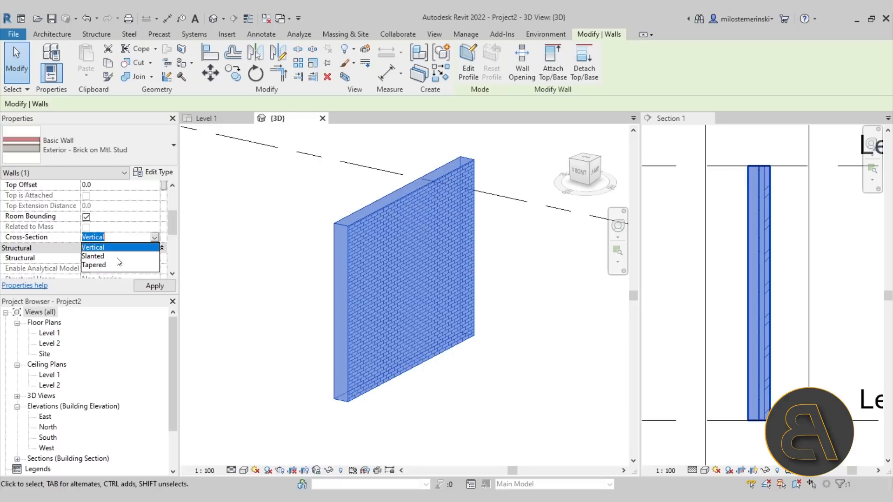
click(94, 265)
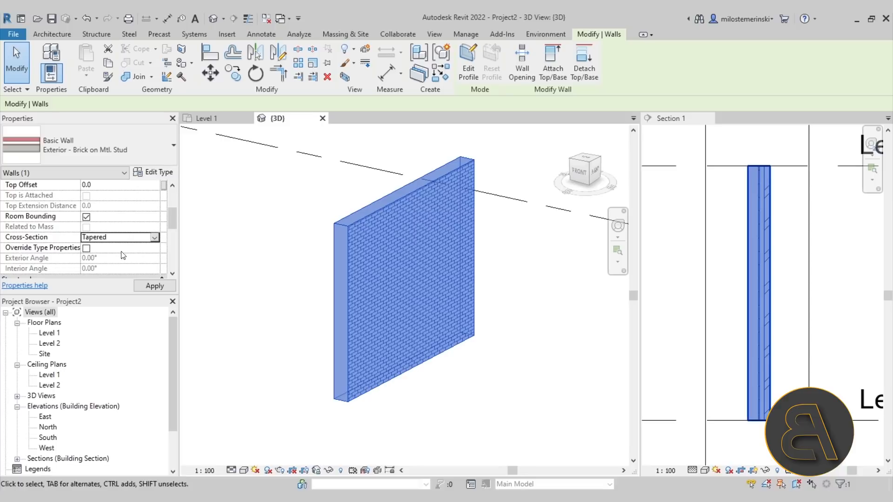
Step: Examine the wall type's cross-section properties: the default exterior and interior angles and where the width is measured
scroll(125, 254, down, 1)
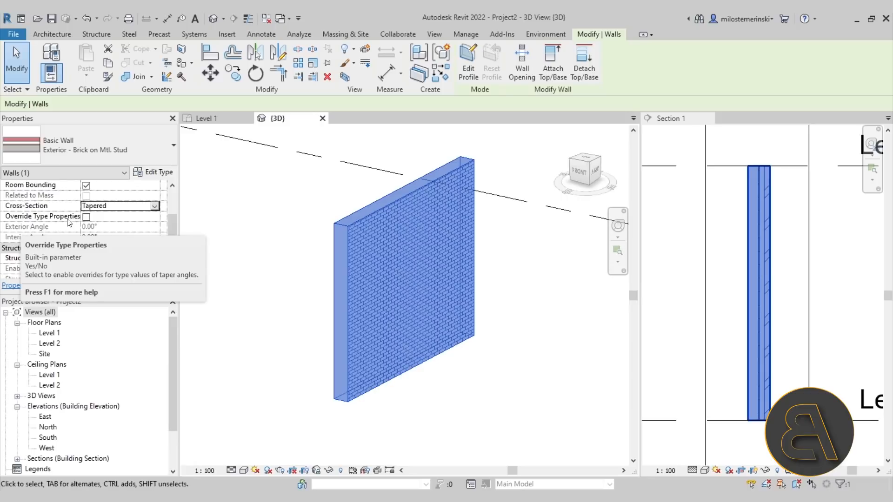
click(158, 172)
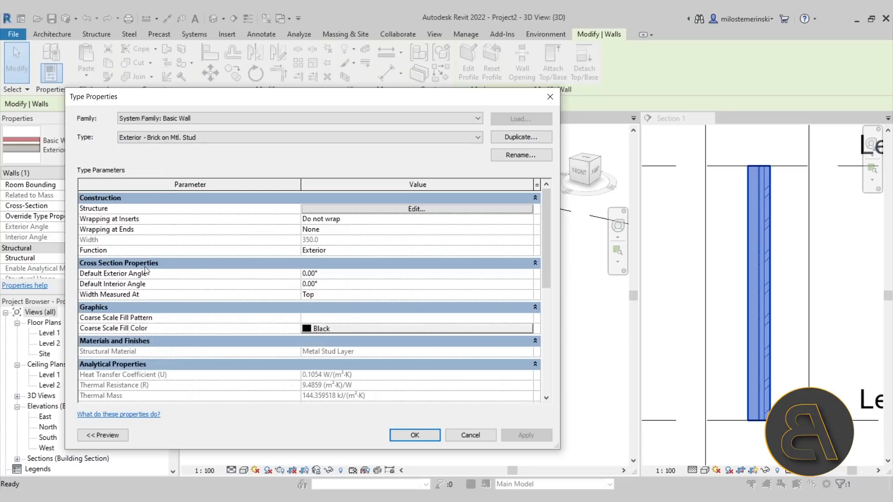
drag(261, 97, 413, 95)
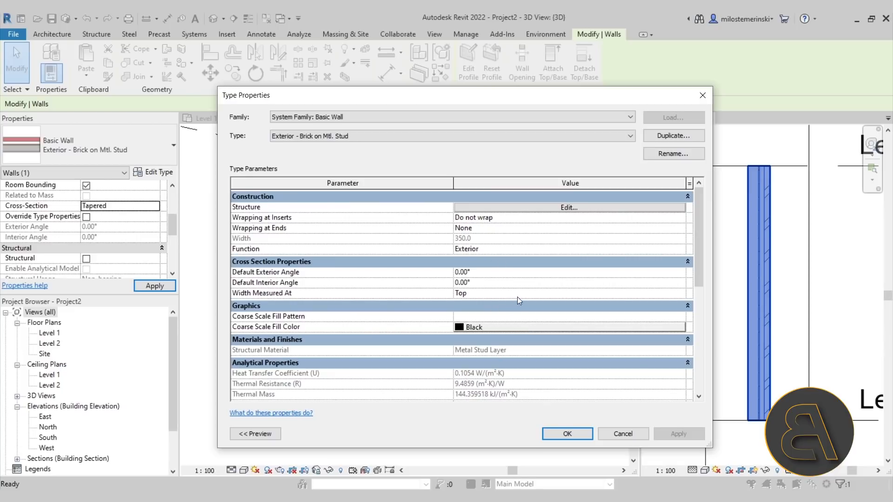
click(624, 431)
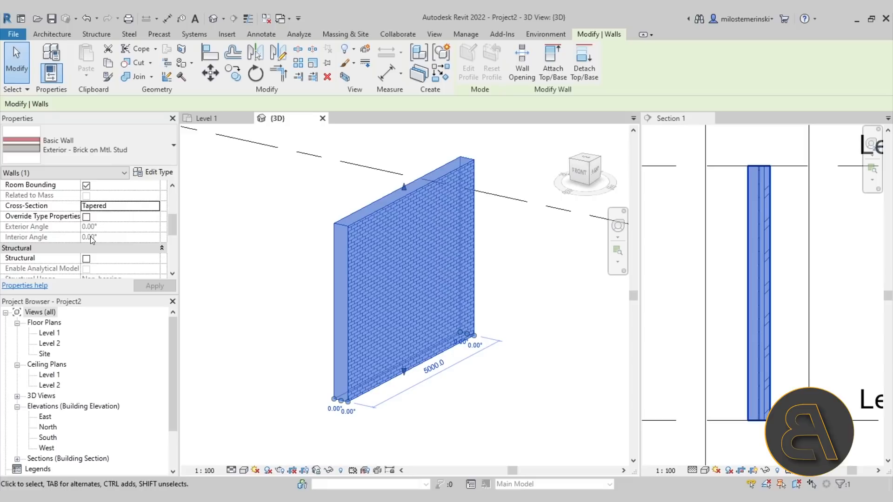
middle_drag(270, 282, 280, 291)
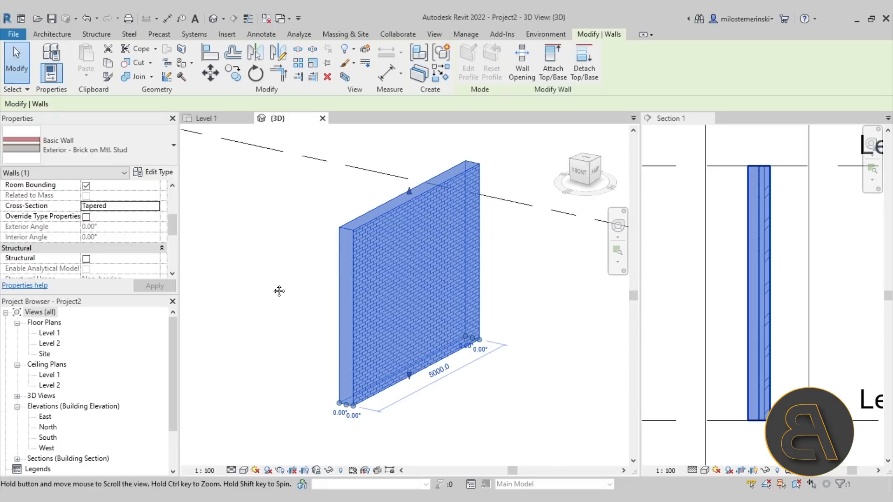
click(153, 173)
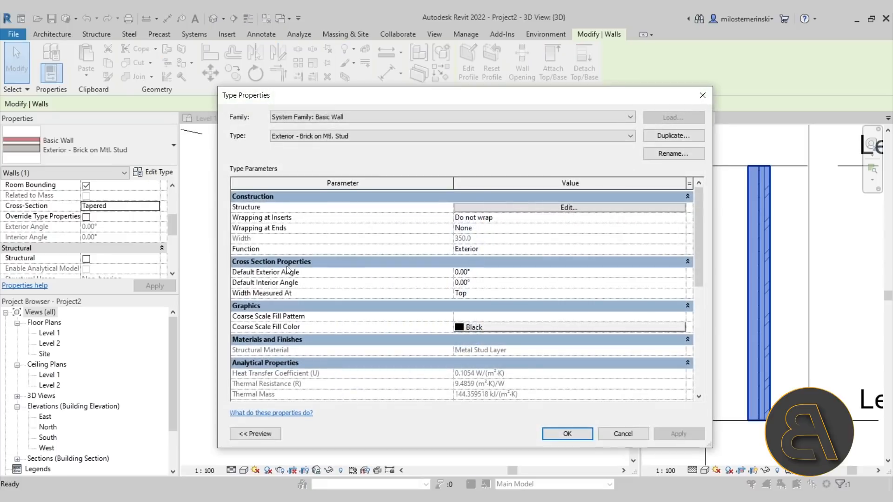
mouse_move(354, 284)
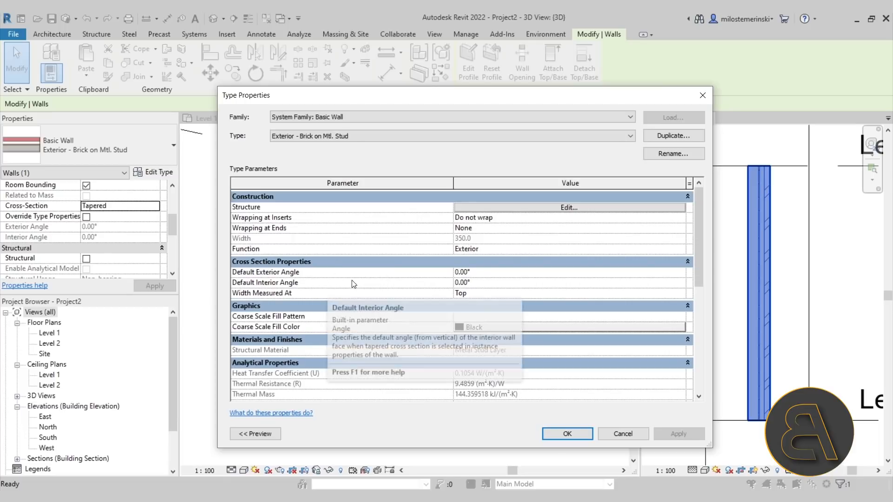
click(622, 434)
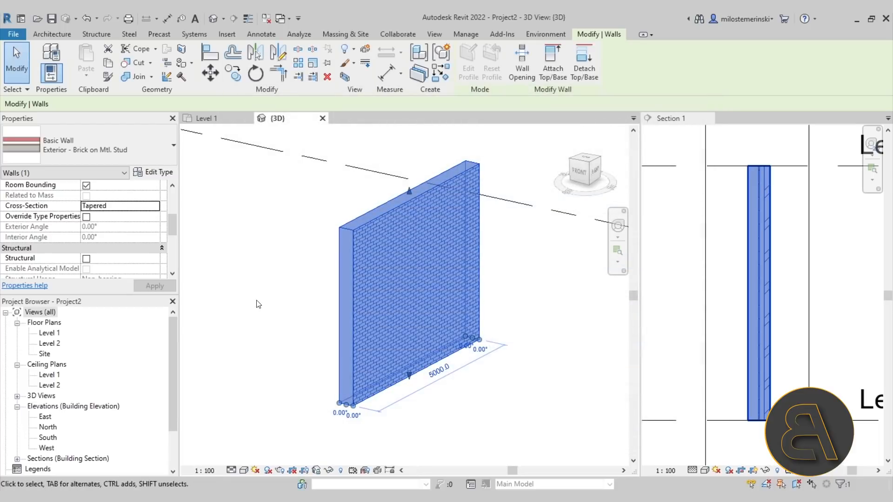
Step: Enable Override Type Properties for the tapered wall and set its exterior angle to 2° and its interior angle to 3°
click(87, 216)
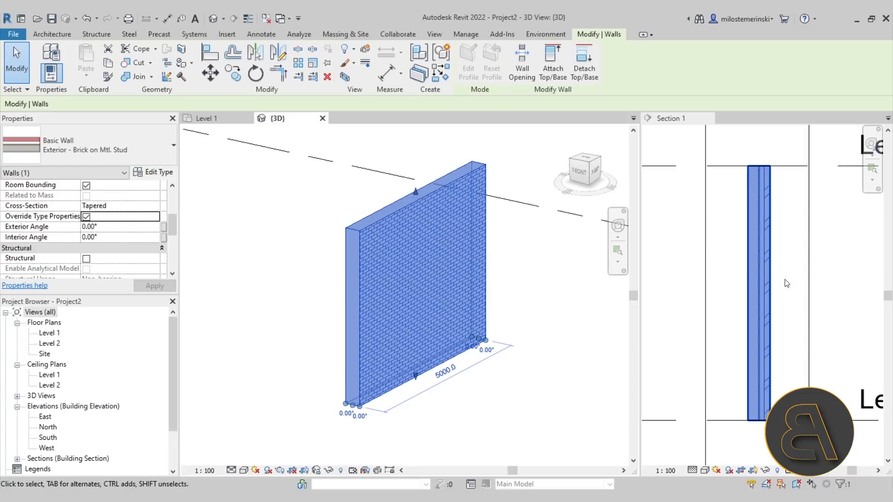
click(108, 227)
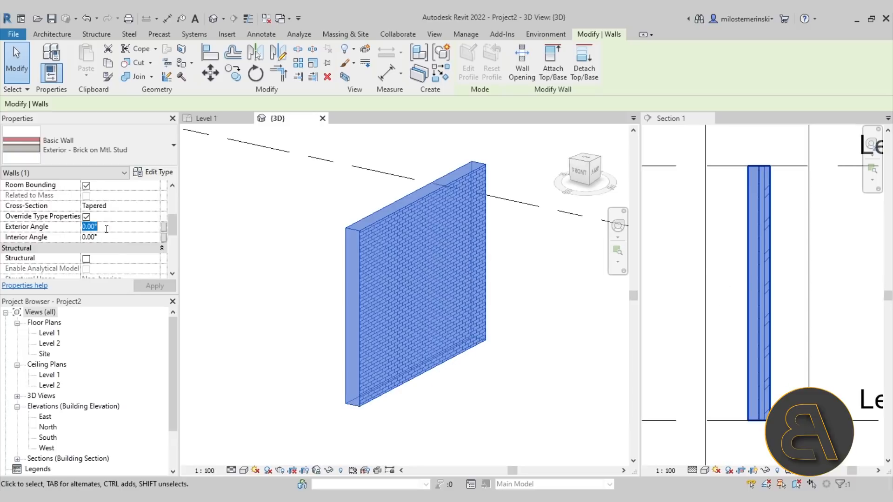
text(2)
key(Return)
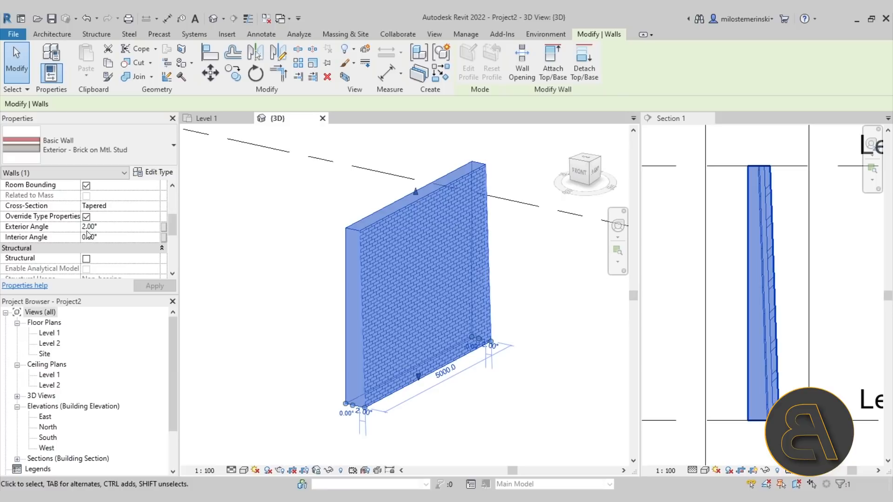
click(110, 238)
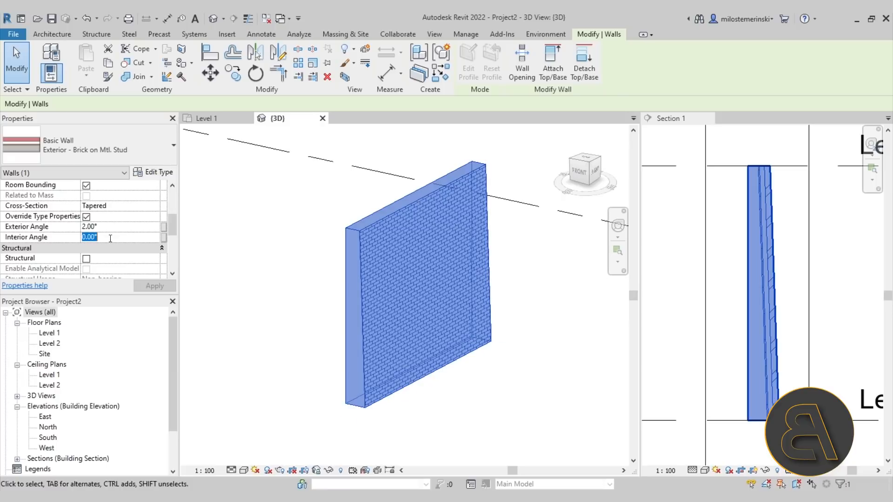
text(3)
key(Return)
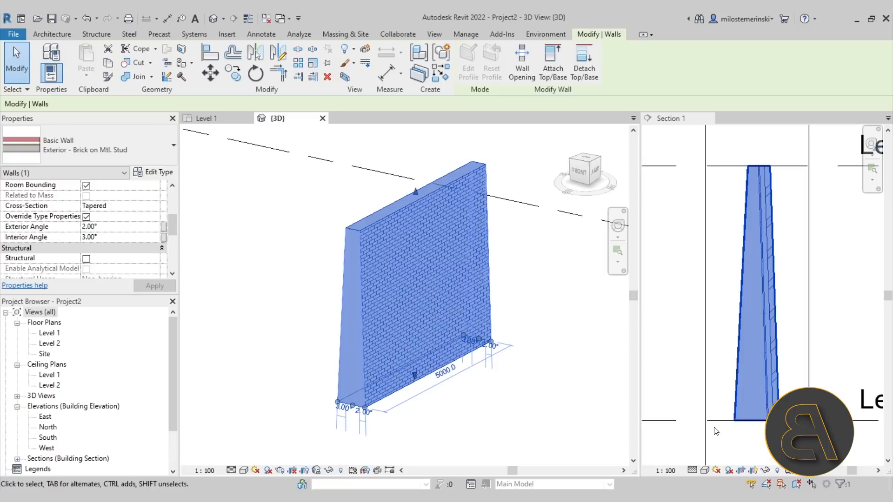
Step: Examine in Section 1 how the taper affects the thickness of the wall's individual layers from top to base
click(722, 355)
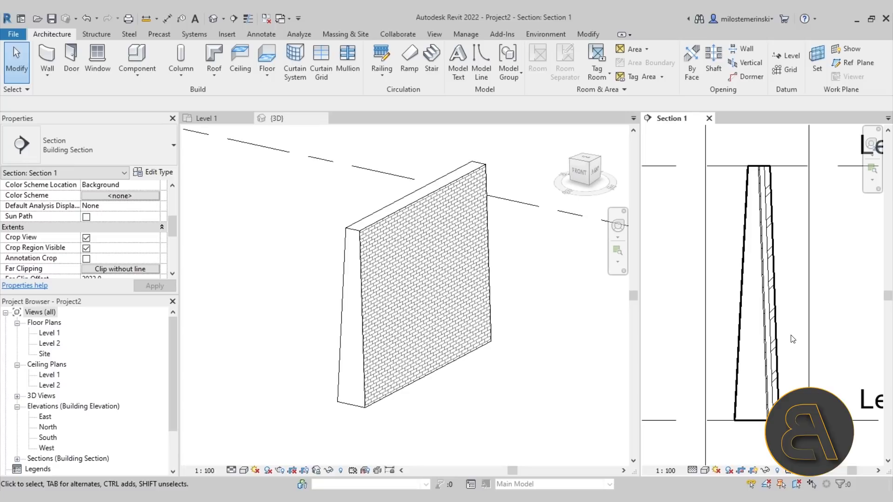
scroll(798, 201, up, 2)
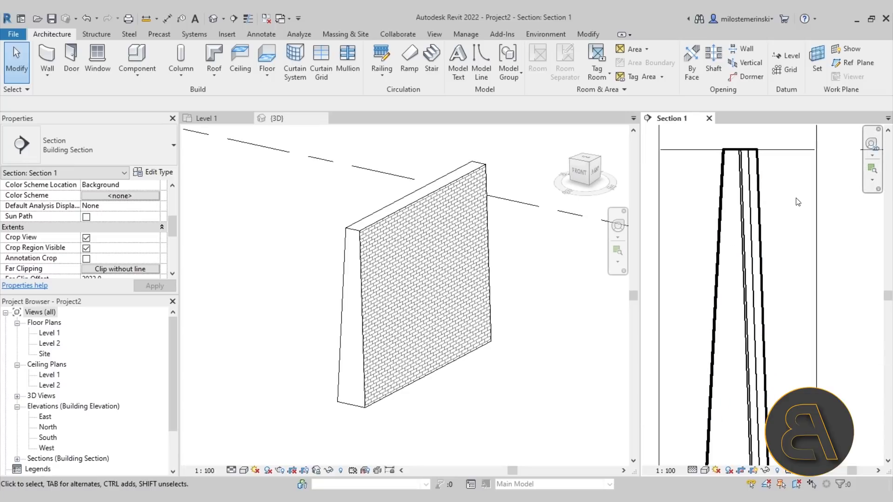
scroll(725, 154, down, 2)
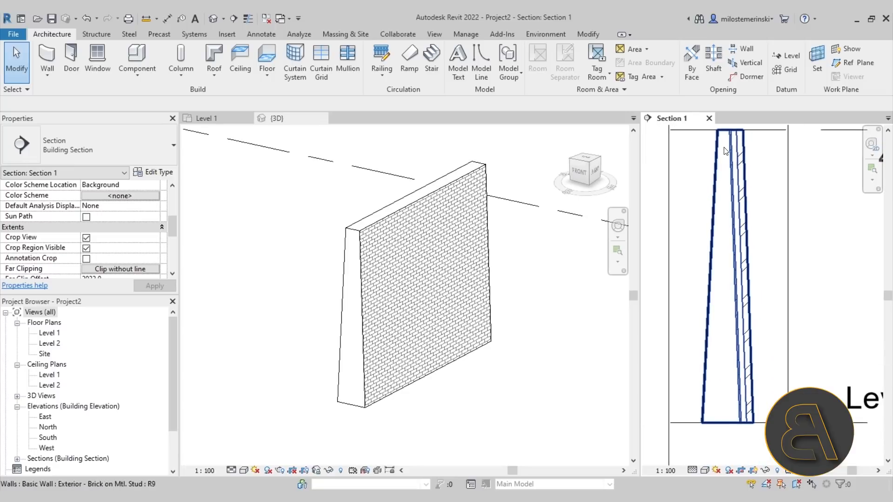
middle_drag(769, 326, 745, 335)
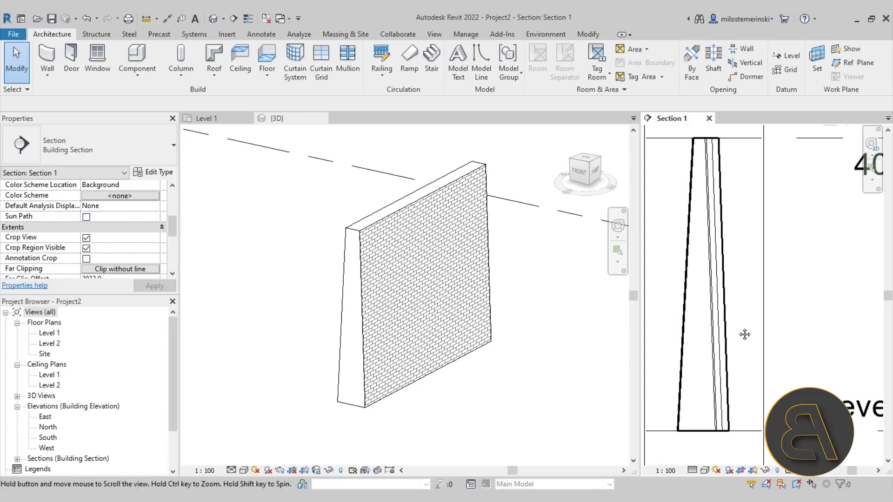
scroll(746, 324, up, 5)
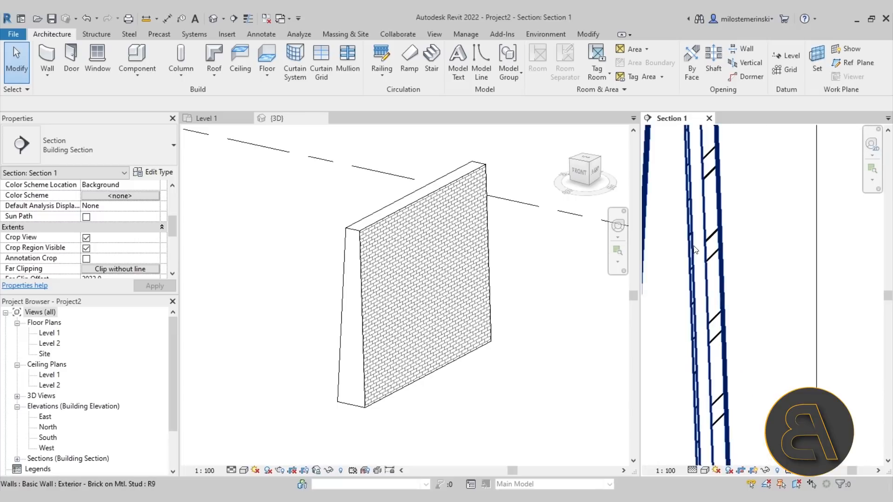
scroll(695, 250, down, 2)
scroll(718, 262, down, 2)
middle_drag(721, 265, 728, 262)
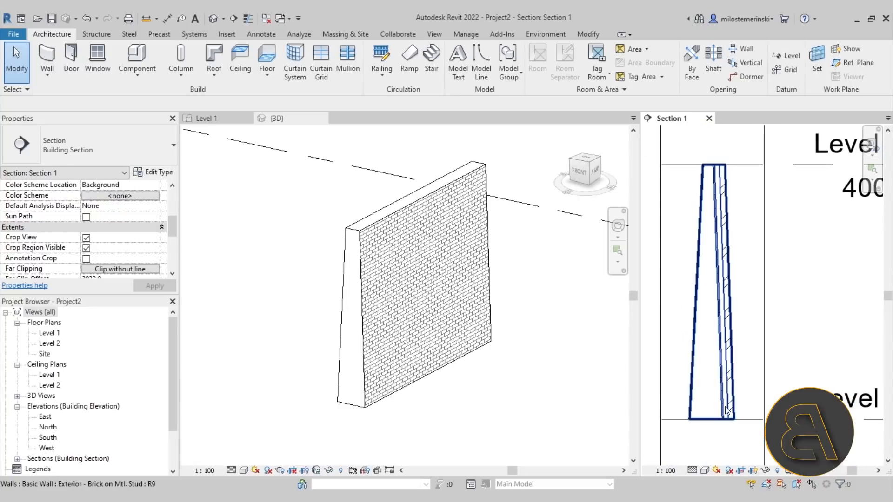
Step: Set both the exterior and interior angles of the wall to -1° and apply the change
click(699, 333)
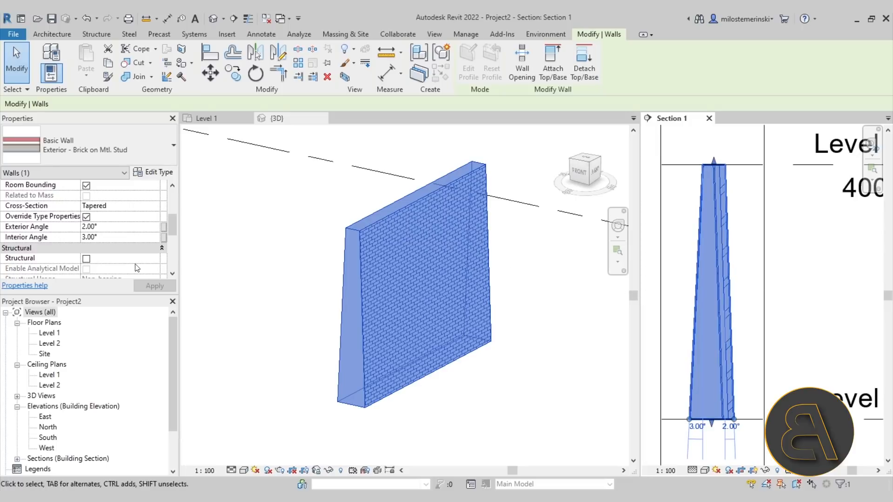
click(110, 231)
text(-1)
key(Tab)
text(-)
click(143, 287)
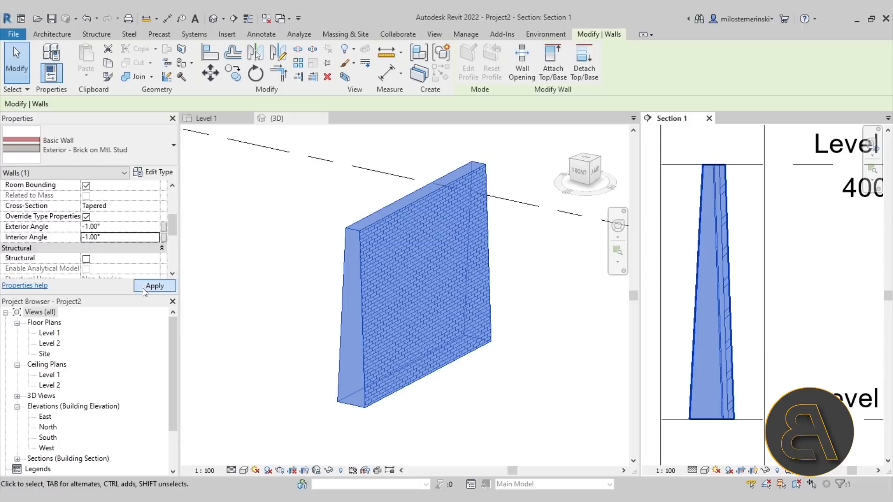
click(696, 329)
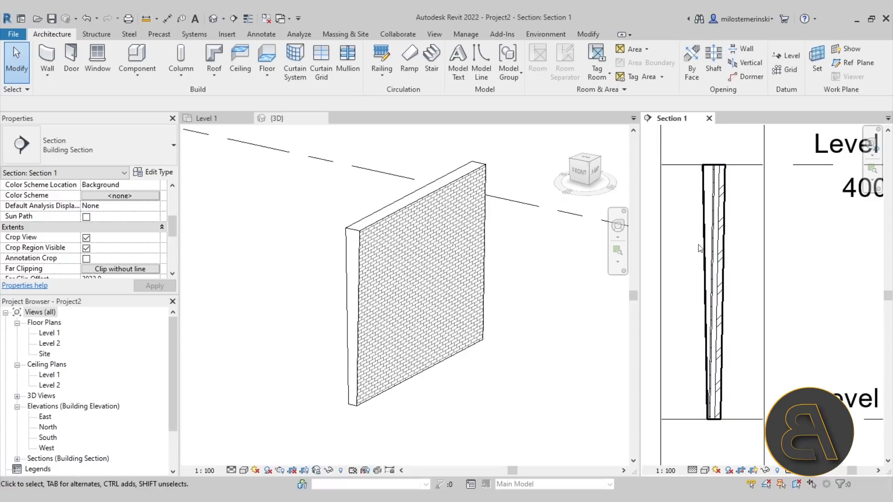
Step: Set the selected wall's exterior and interior angles both to 0° and apply the change
click(711, 241)
click(131, 228)
text(0)
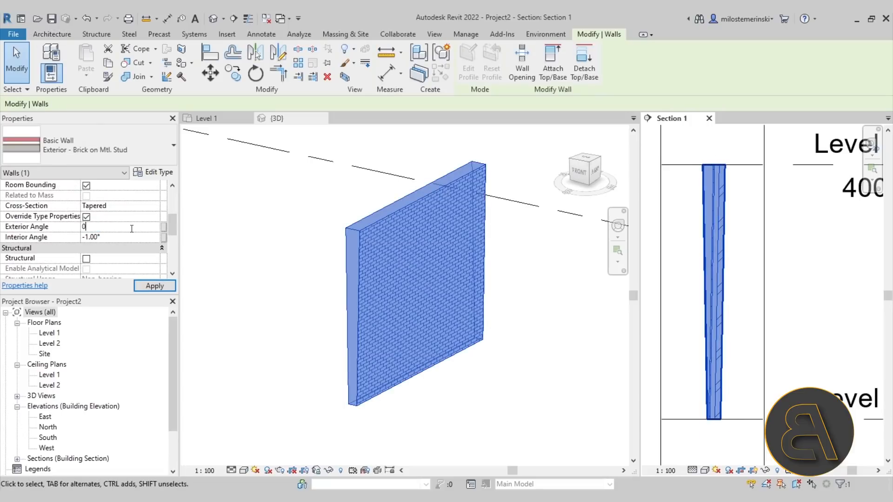
click(140, 238)
text(0)
click(167, 286)
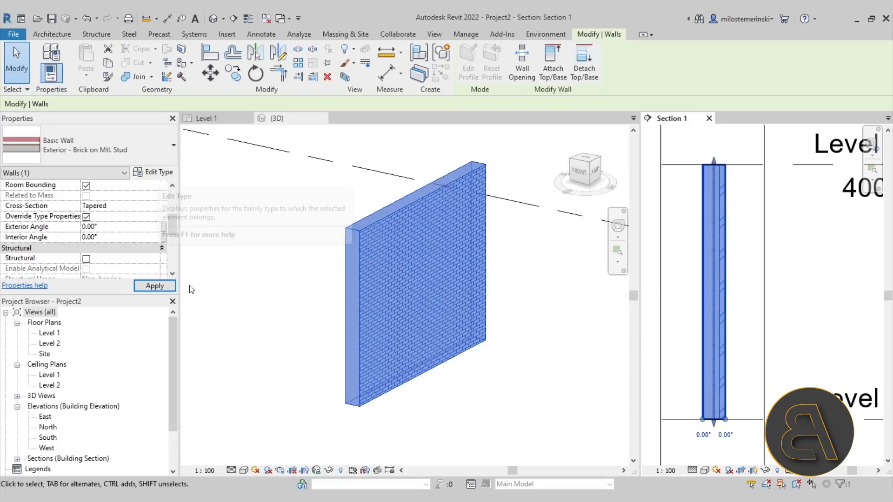
Step: Set Width Measured At to Base in the wall's type properties and apply the change
click(159, 172)
drag(448, 95, 319, 93)
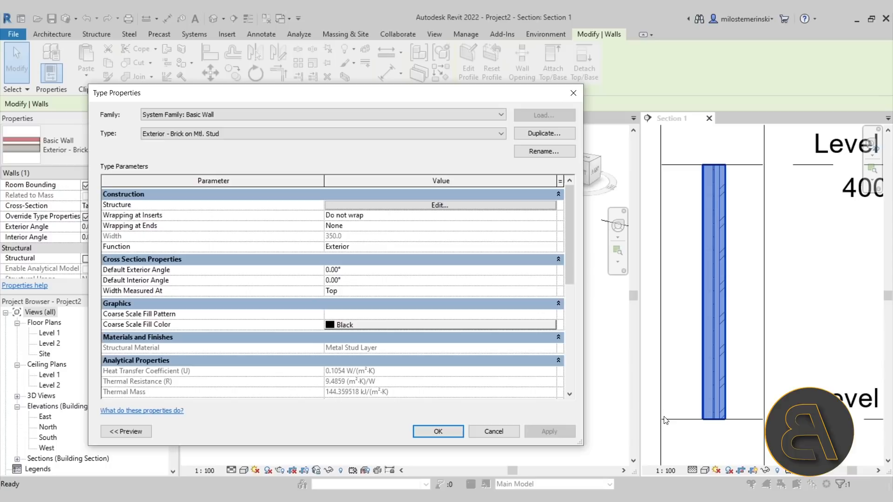
click(551, 292)
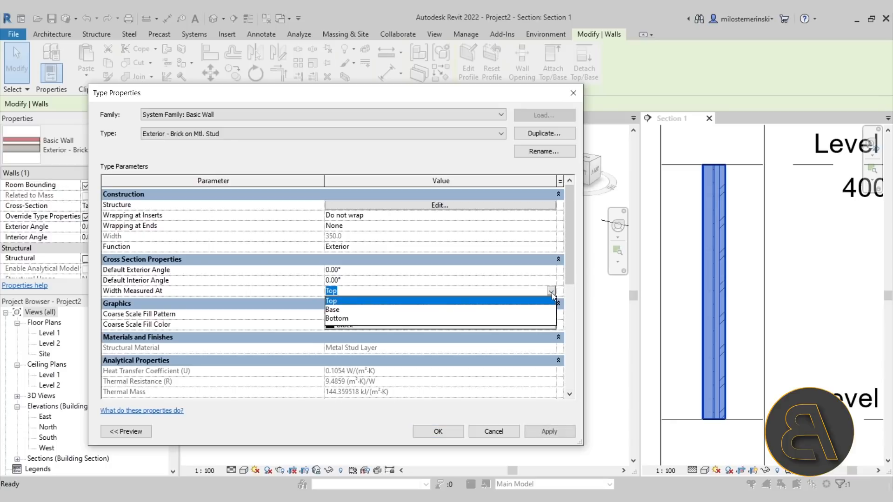
click(343, 312)
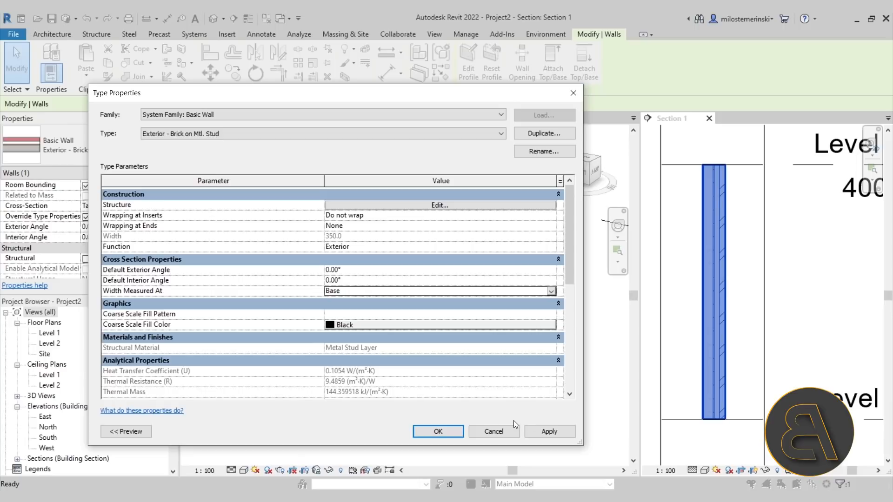
click(557, 433)
click(415, 433)
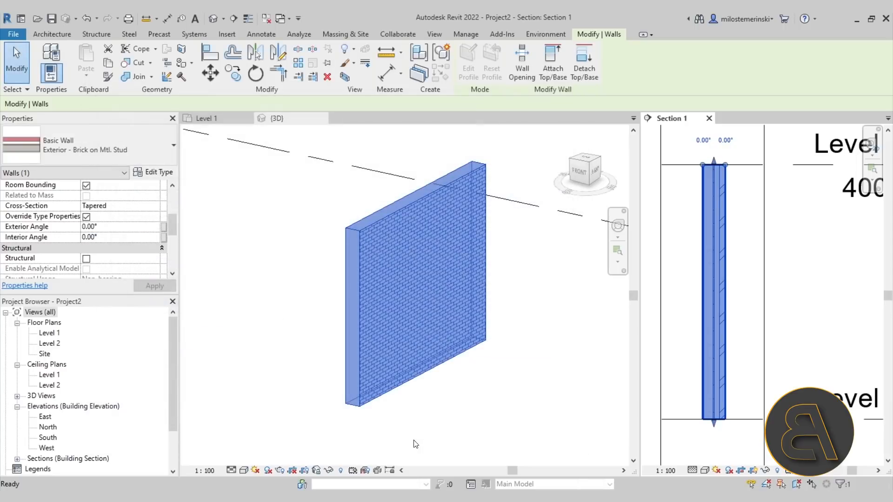
Step: Set the tapered wall's exterior angle to 1°
click(678, 321)
click(702, 332)
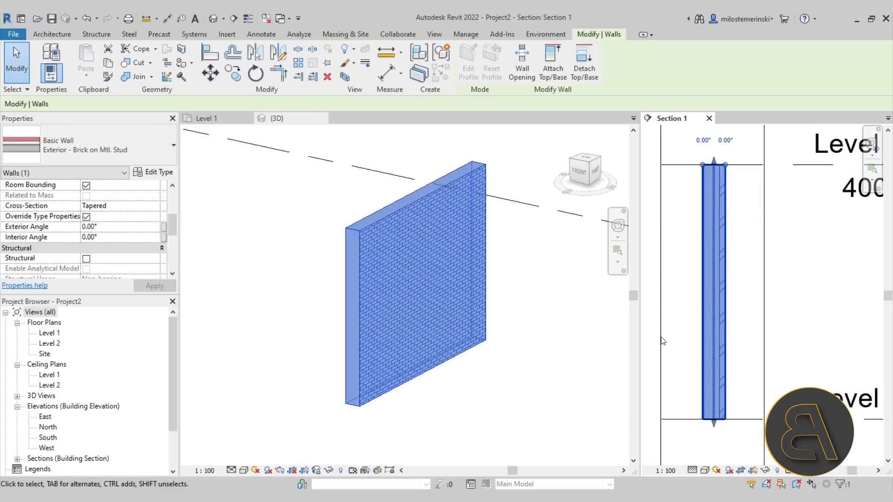
click(138, 228)
text(1)
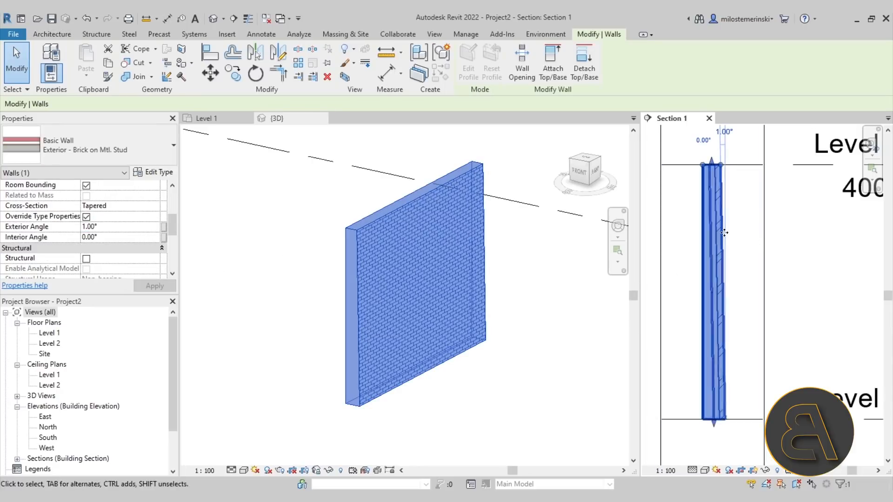
click(684, 259)
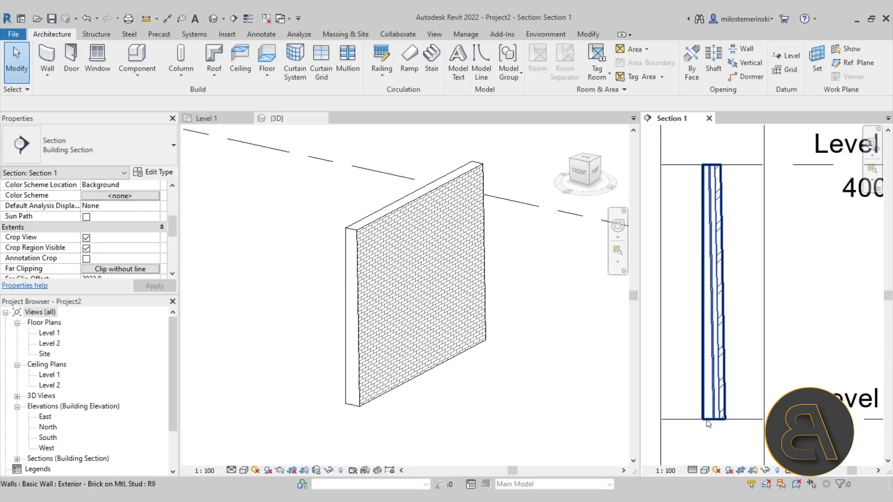
Step: Set the tapered wall's exterior angle to -3°
scroll(728, 389, down, 1)
middle_drag(729, 391, 724, 344)
click(724, 344)
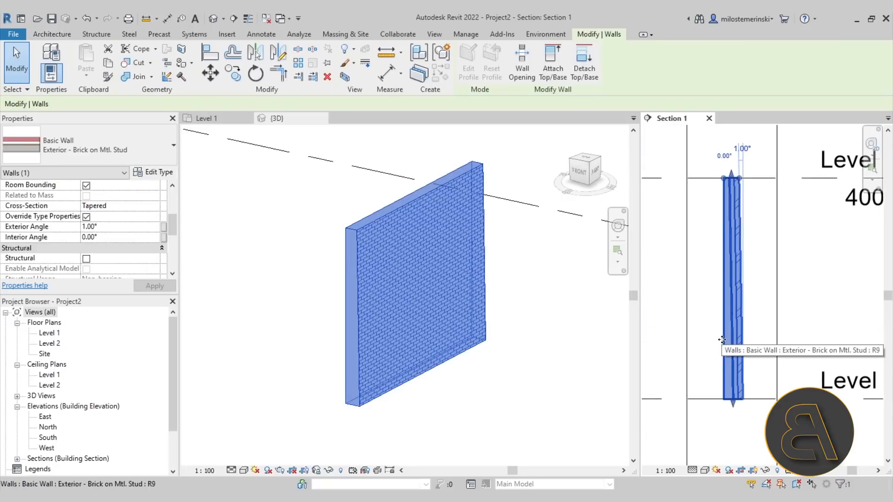
click(132, 229)
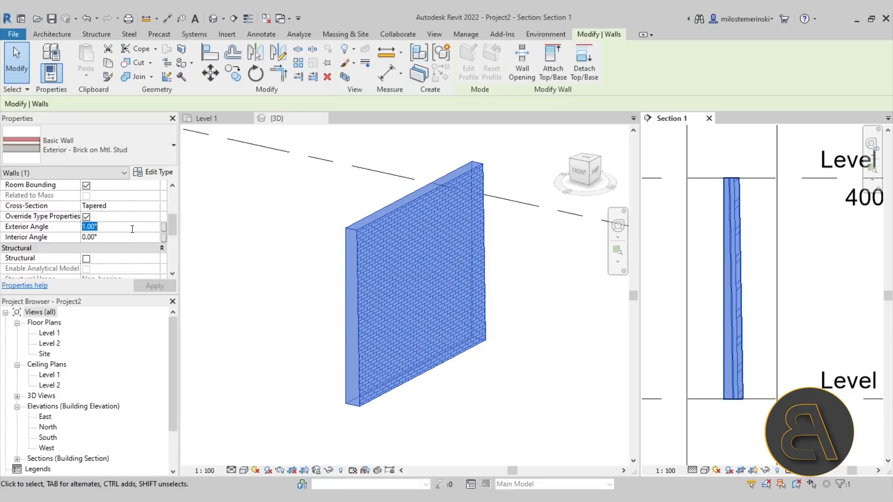
text(-3)
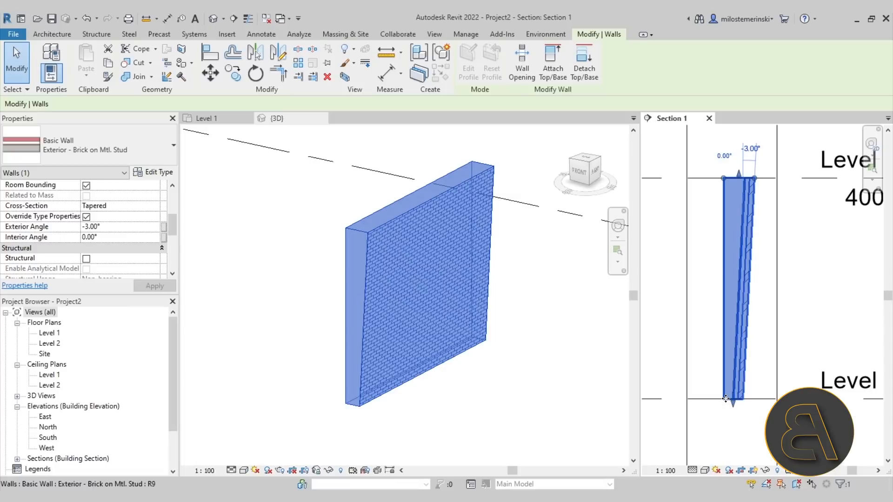
Step: Stretch the wall's base down below Level 1 in Section 1
scroll(713, 329, down, 1)
middle_drag(712, 329, 682, 256)
drag(702, 321, 697, 431)
Step: Extend the lower edge of Section 1's crop region well below the wall's base
click(700, 376)
scroll(748, 369, down, 1)
middle_drag(748, 369, 694, 247)
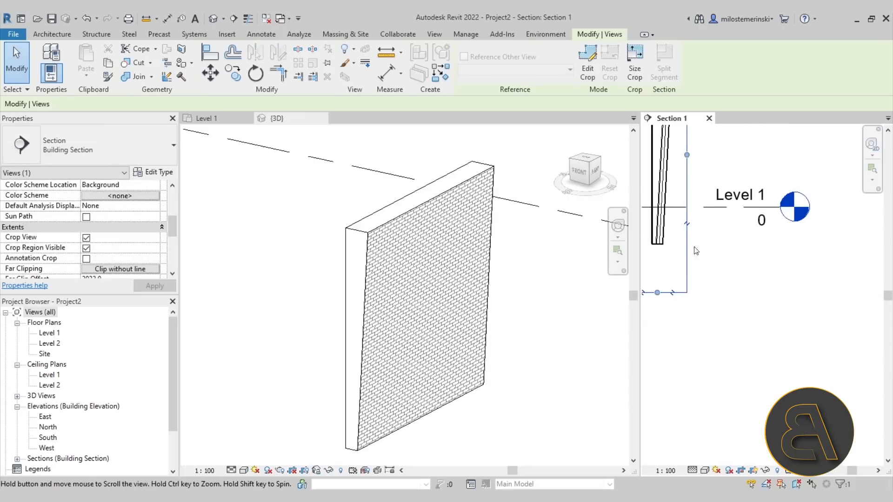
drag(656, 294, 658, 336)
middle_drag(716, 343, 813, 383)
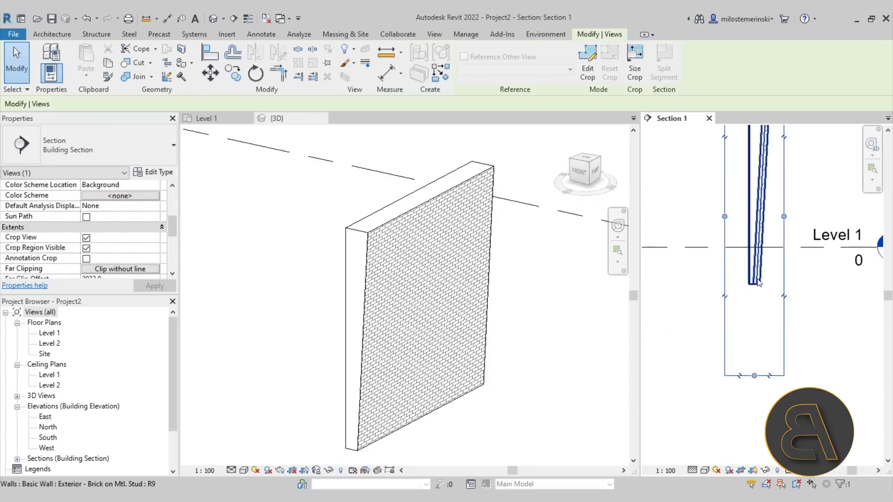
Step: Stretch the wall's base further down within the enlarged crop region of Section 1
click(758, 284)
drag(755, 291, 754, 333)
key(Escape)
scroll(754, 339, up, 3)
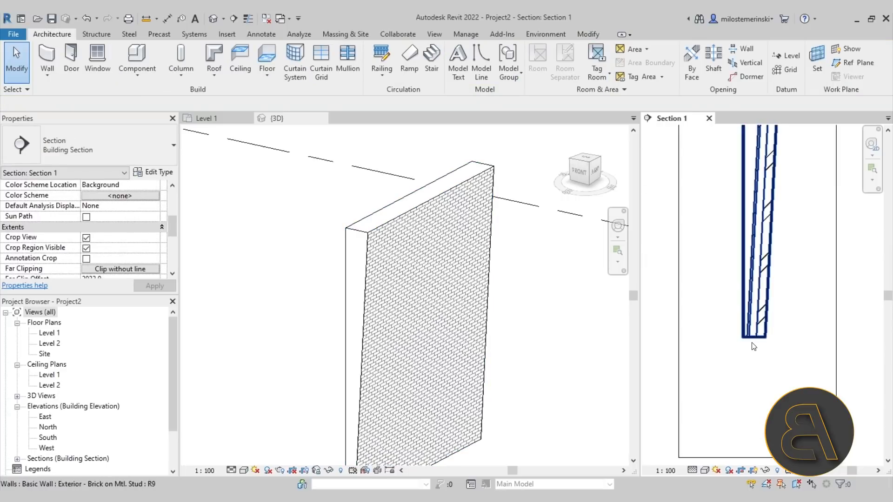
scroll(754, 347, down, 5)
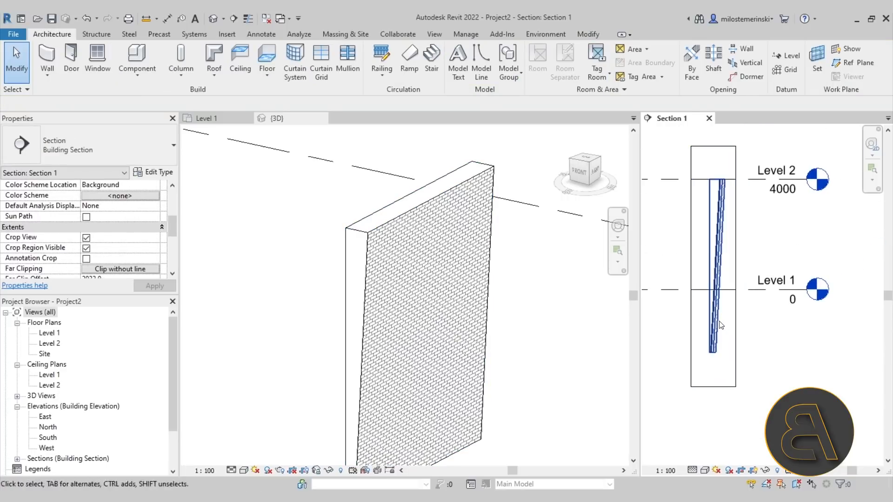
Step: Set Width Measured At to Bottom in the wall's type properties and apply the change
click(720, 325)
click(157, 172)
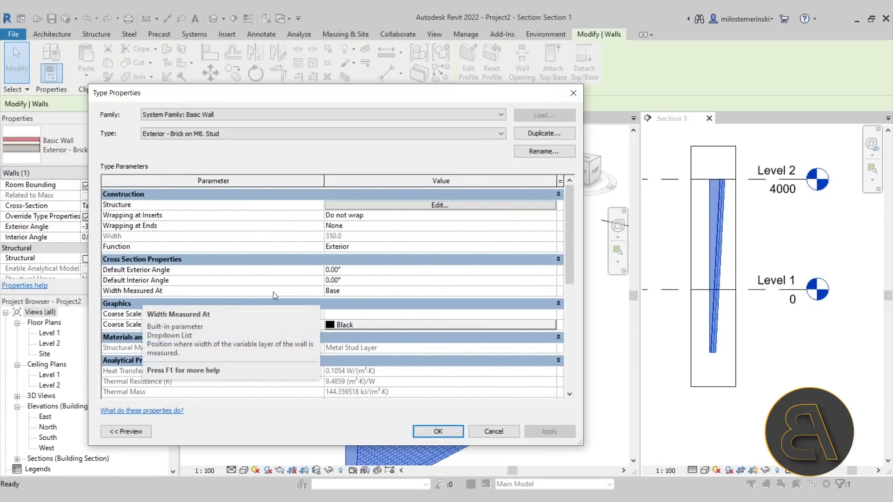
click(551, 293)
click(551, 291)
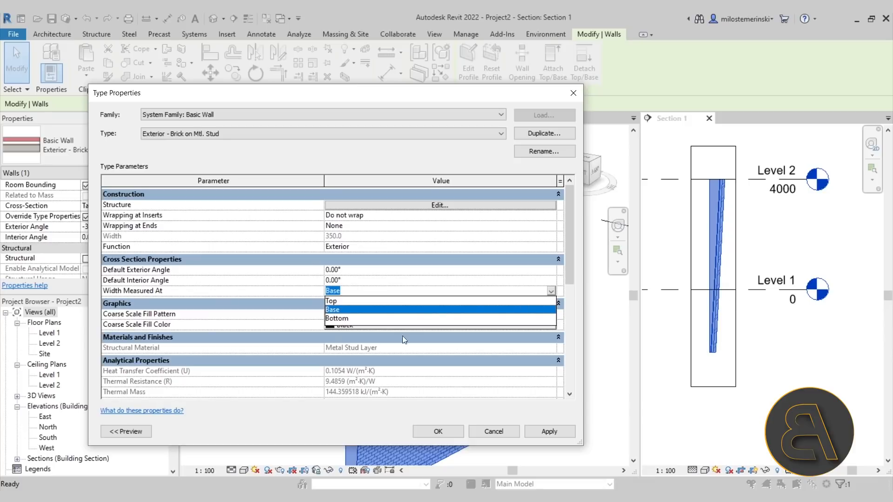
click(337, 320)
click(567, 431)
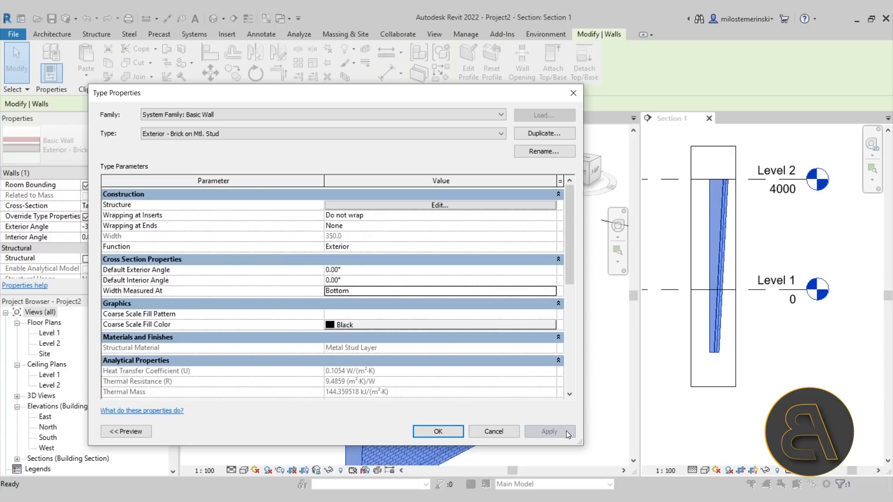
click(442, 431)
Step: Measure the width of the variable layer along the wall's bottom edge in Section 1
scroll(691, 353, up, 3)
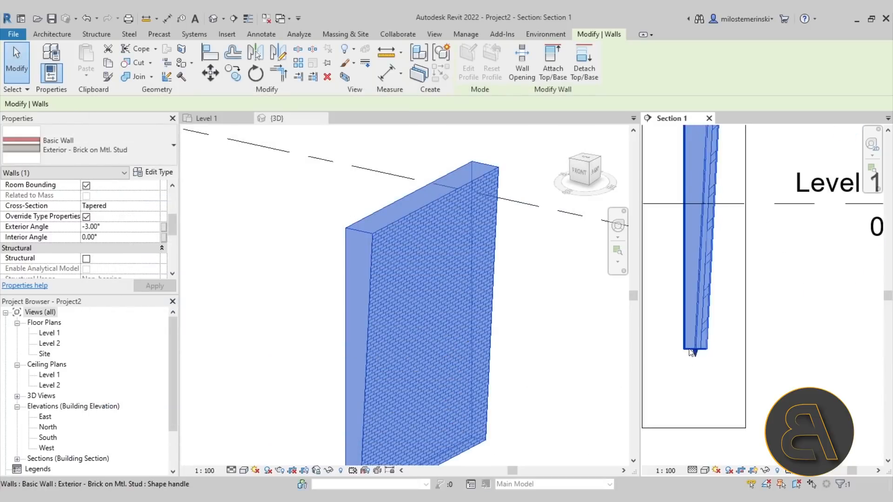
scroll(691, 358, down, 3)
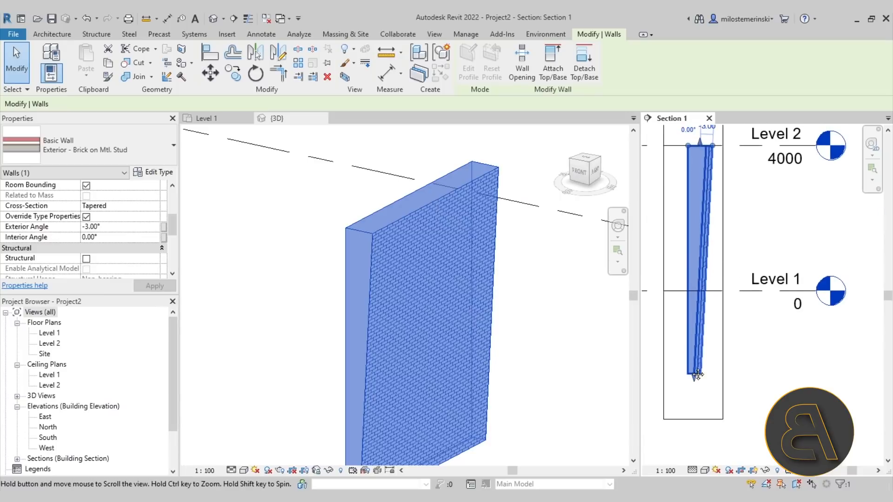
scroll(691, 367, down, 1)
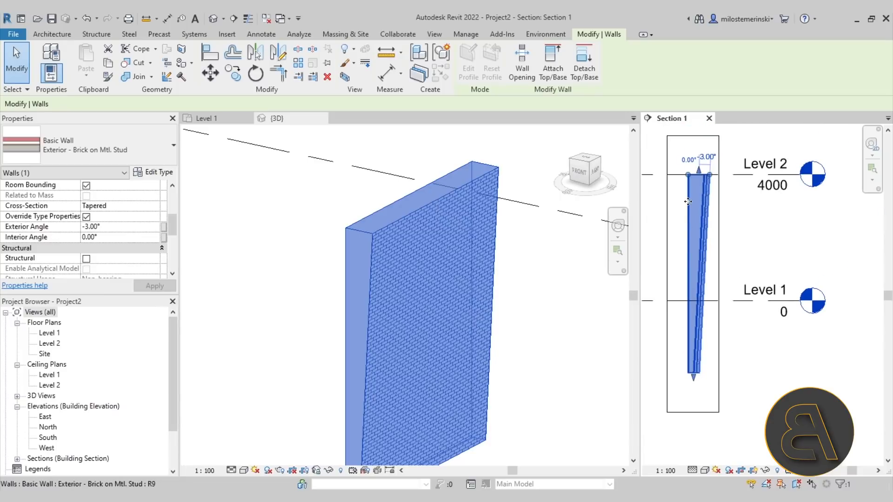
click(380, 55)
scroll(681, 372, up, 4)
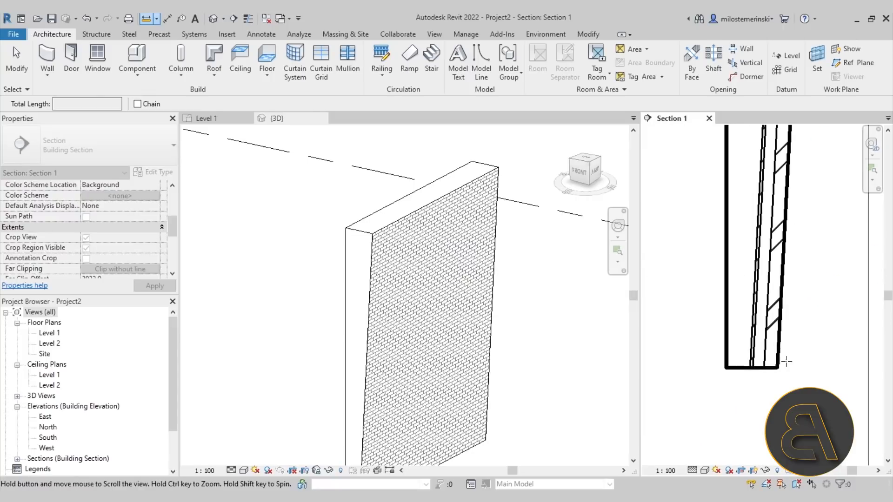
click(751, 368)
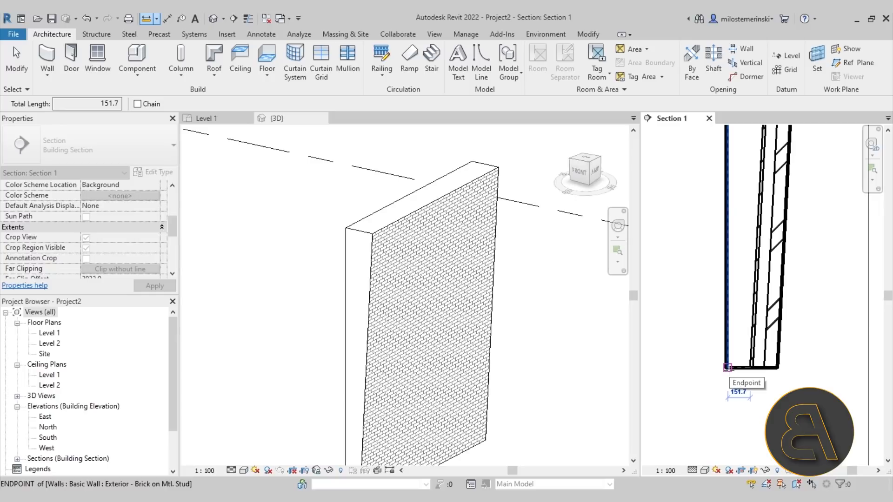
key(Escape)
key(Escape)
scroll(729, 368, down, 6)
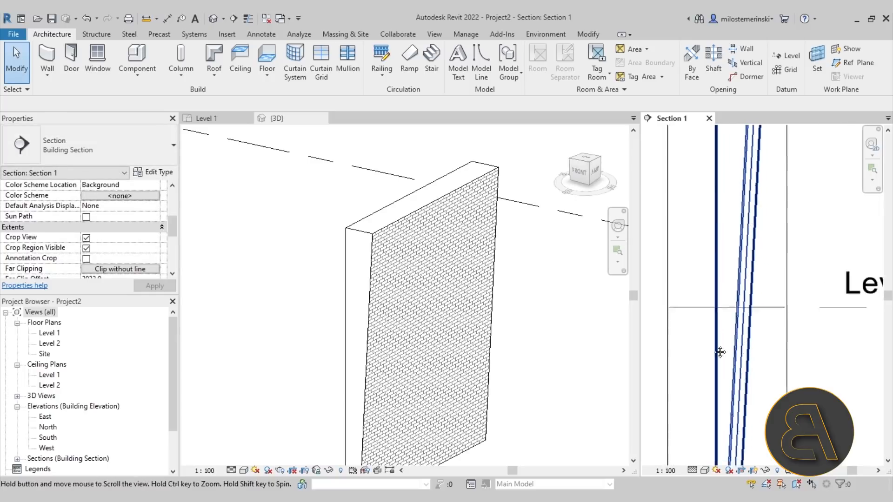
scroll(712, 353, down, 3)
Step: Stretch the wall's base back up to Level 1 in Section 1
click(424, 352)
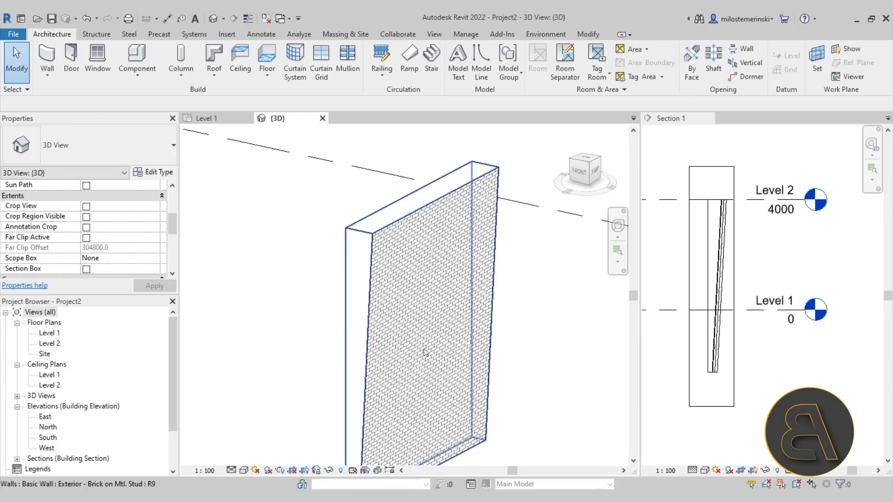
click(417, 214)
click(721, 378)
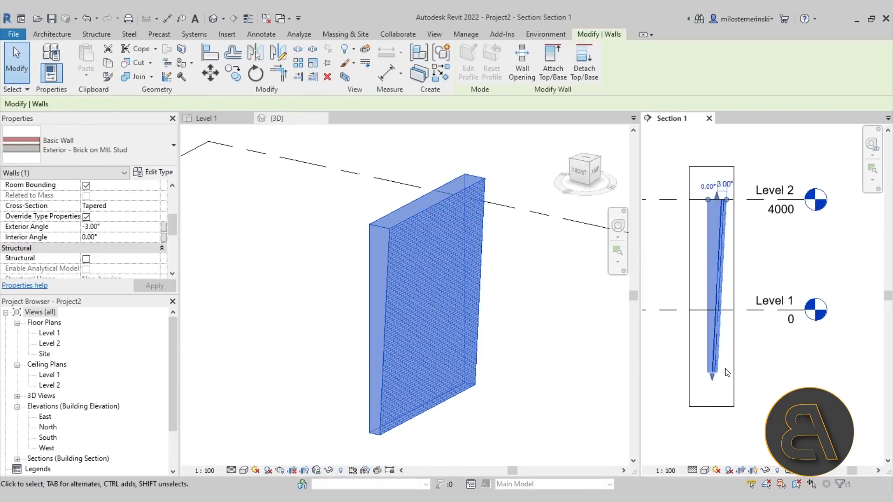
drag(713, 371, 714, 311)
middle_drag(726, 357, 716, 392)
scroll(721, 279, up, 1)
middle_drag(693, 299, 702, 300)
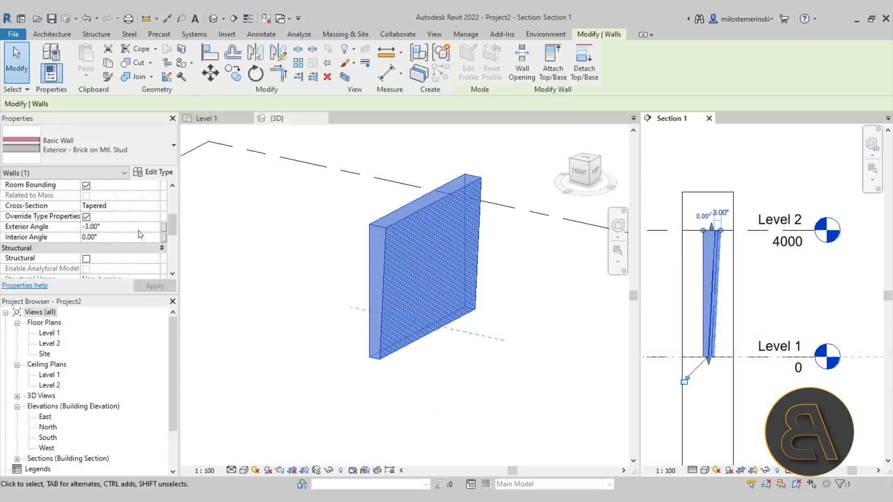
Step: Set Width Measured At to Top in the wall's type properties and apply the change
click(156, 177)
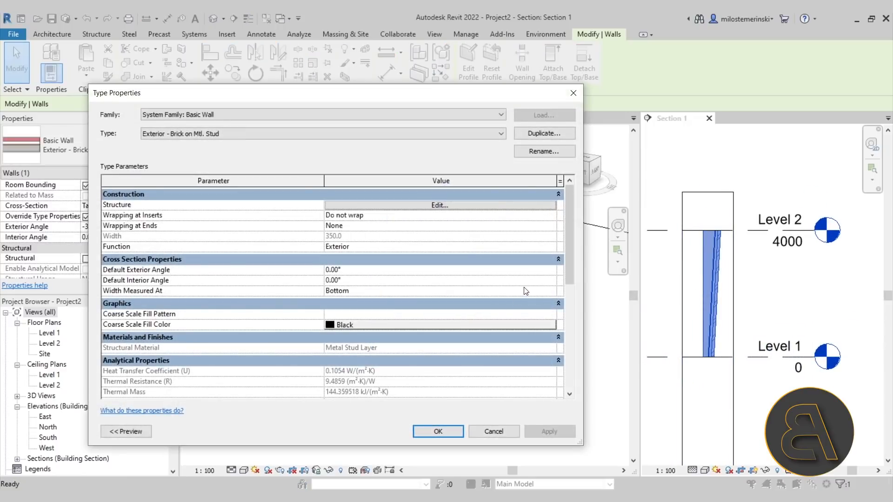
click(548, 291)
click(341, 302)
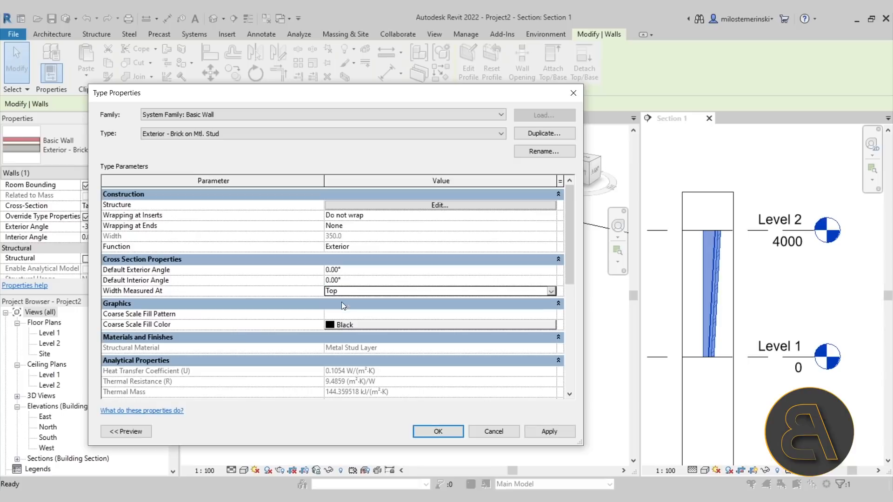
click(541, 432)
click(272, 312)
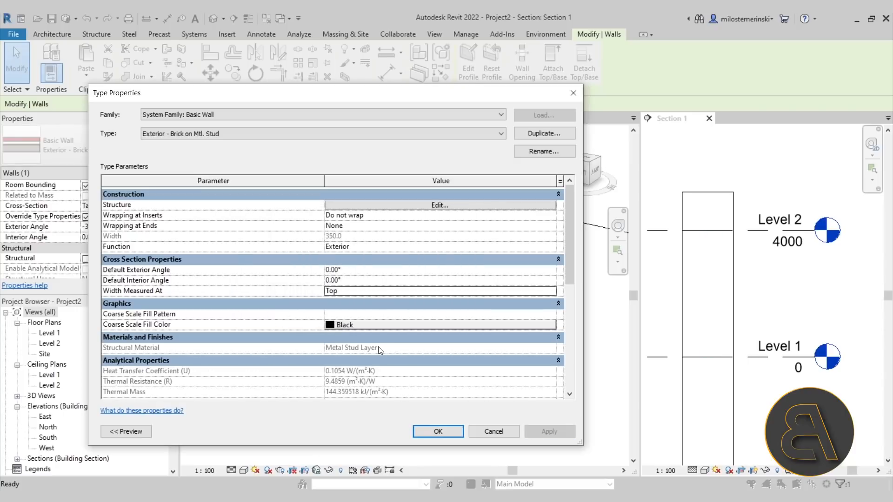
click(450, 432)
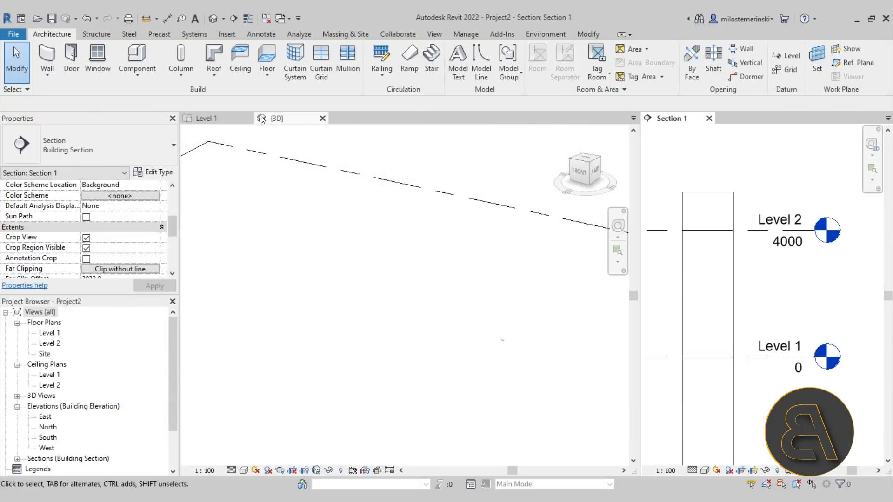
Step: Draw a straight brick wall about 3300 mm long in the Level 1 plan, crossing the section line
click(240, 117)
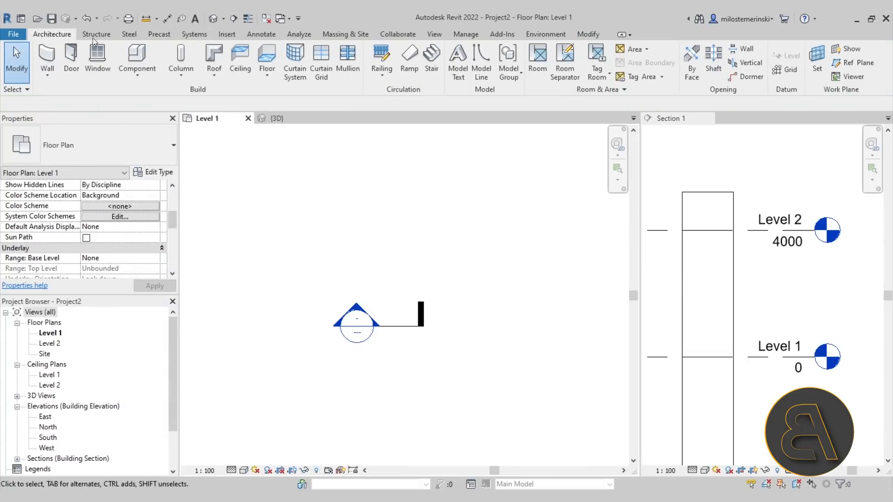
click(50, 52)
click(389, 279)
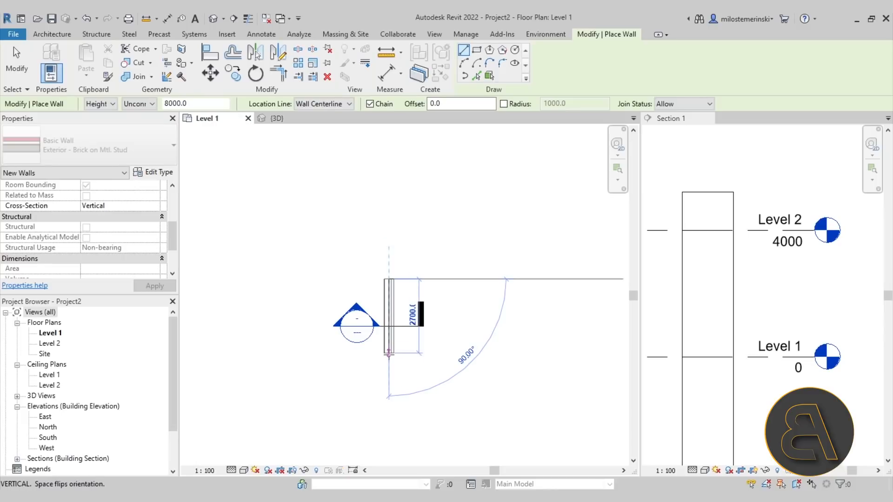
click(389, 370)
key(Escape)
key(Escape)
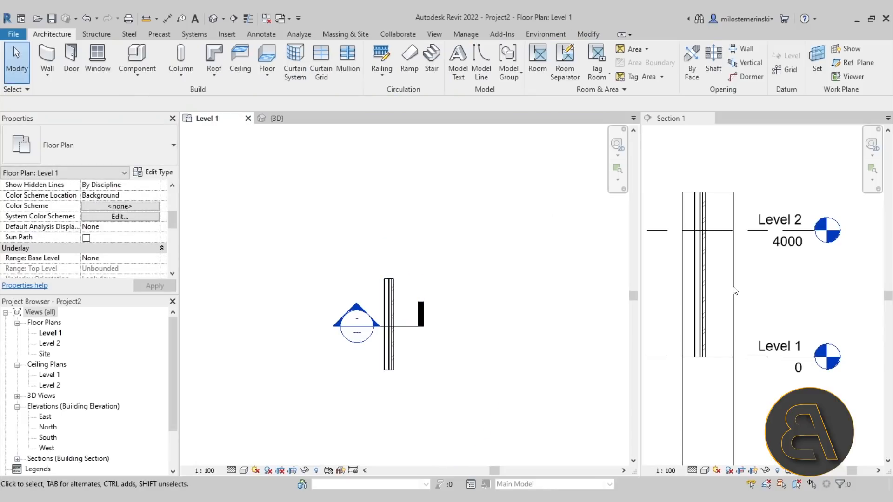
Step: Set the new wall's top constraint to Up to level: Level 2
click(395, 355)
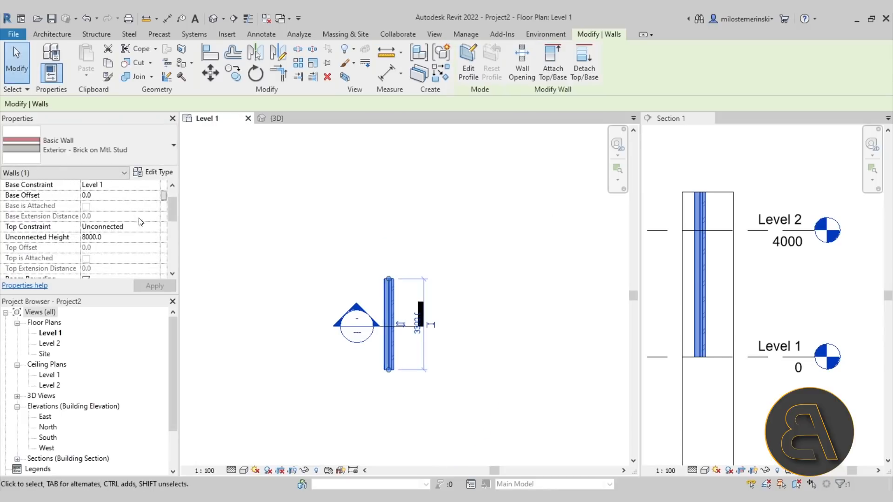
click(157, 227)
click(111, 257)
click(478, 294)
Step: Set the wall's cross-section to Tapered, override its type properties, and use a 3° exterior angle and 2° interior angle
click(396, 307)
scroll(134, 246, down, 3)
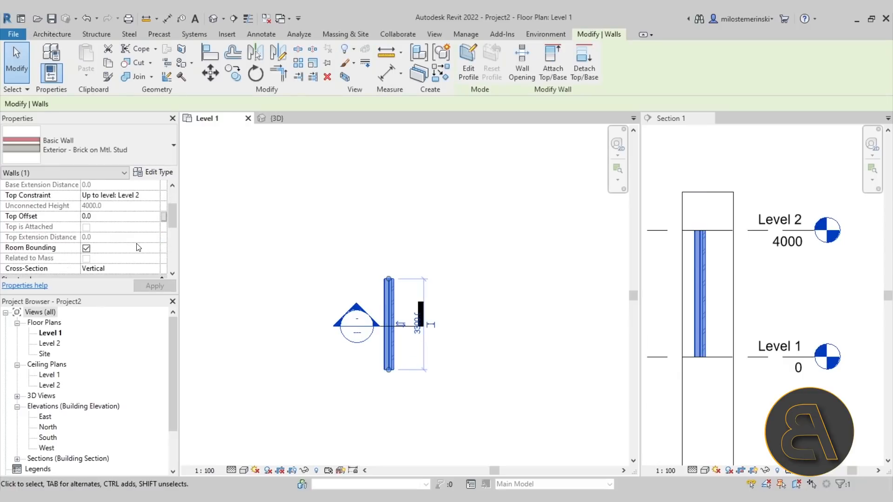
click(159, 238)
click(98, 264)
click(86, 249)
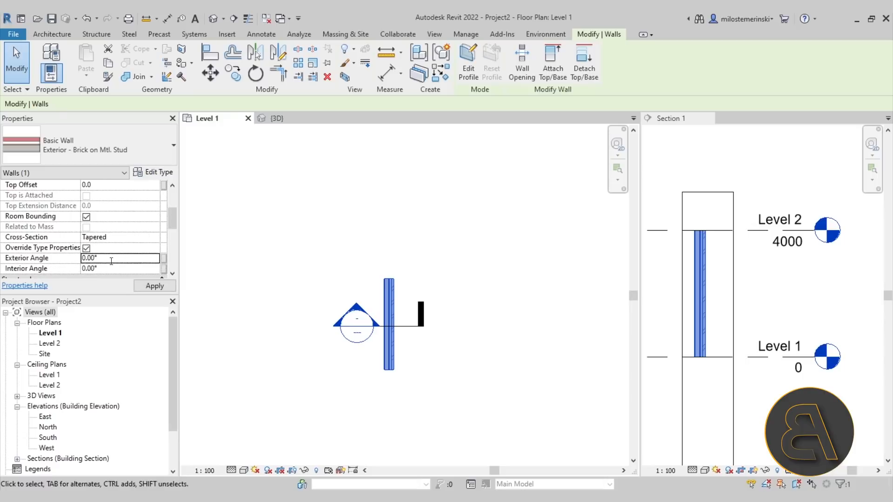
click(111, 261)
text(3)
click(110, 271)
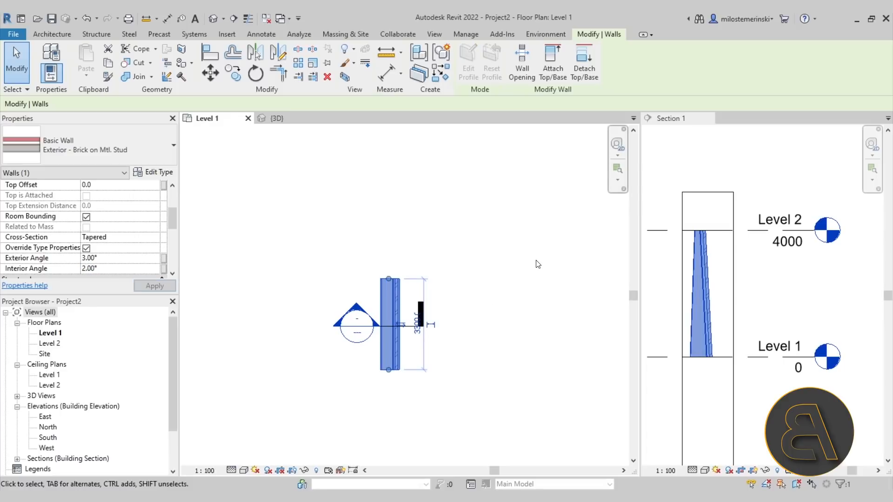
click(434, 310)
Step: Place a door in the tapered wall in the 3D view
click(276, 118)
mouse_move(473, 327)
shift+middle_down()
mouse_move(418, 321)
mouse_move(369, 292)
mouse_move(417, 305)
shift+middle_up()
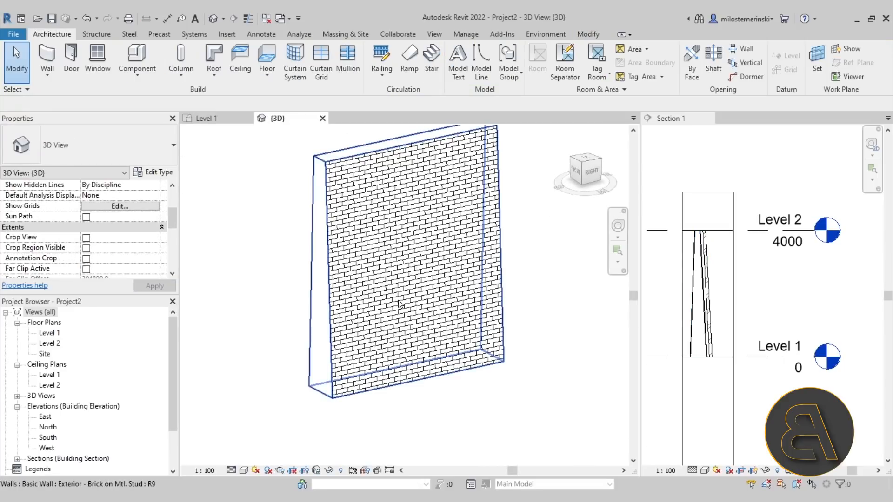
click(71, 61)
key(Escape)
key(Escape)
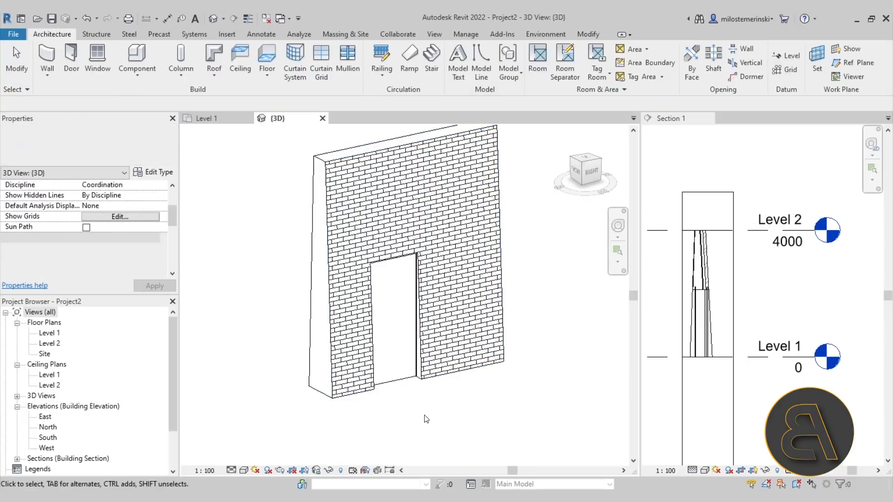
Step: Set the tapered wall's door orientation to Slant along exterior
scroll(722, 343, up, 3)
click(725, 342)
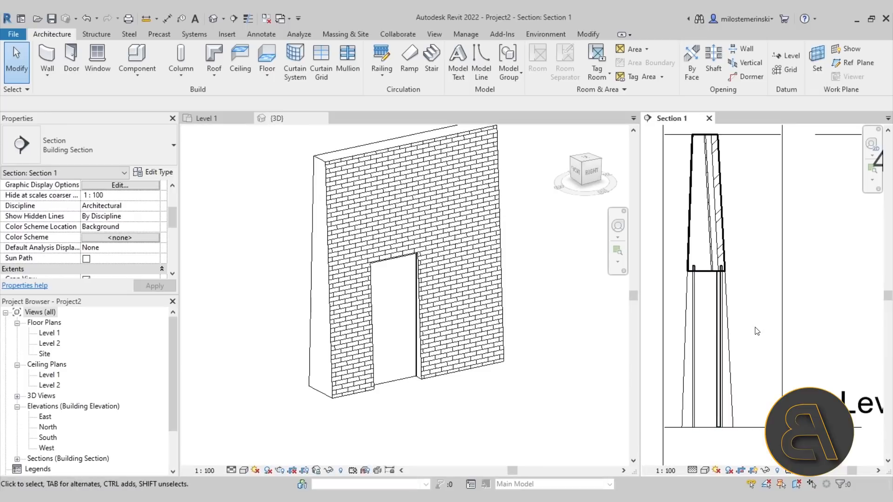
middle_drag(754, 329, 775, 324)
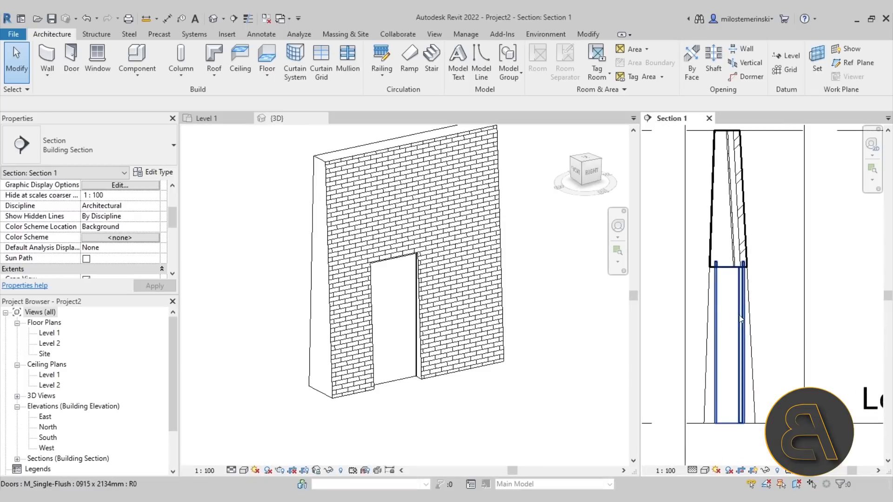
click(406, 376)
click(398, 333)
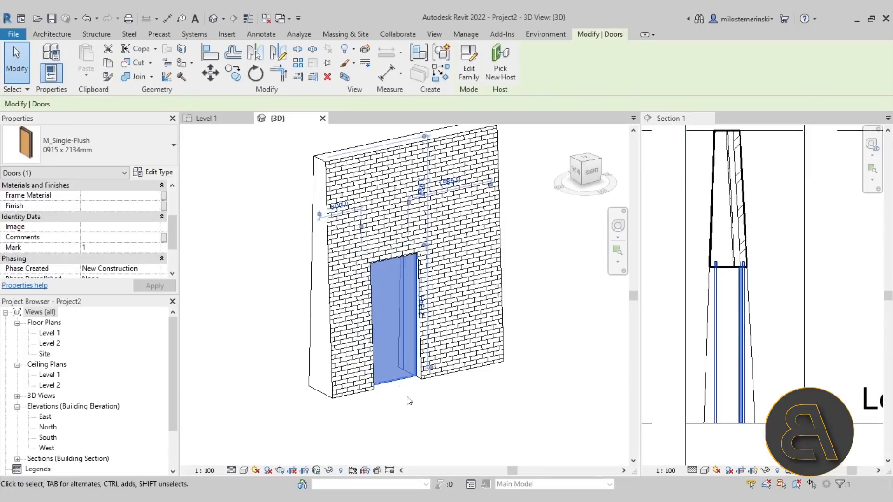
shift+middle_drag(443, 423, 580, 423)
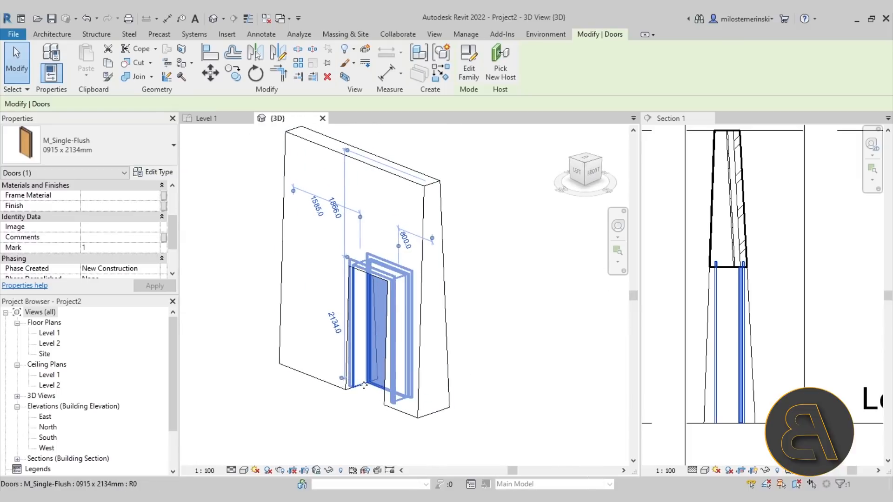
shift+middle_drag(363, 384, 420, 385)
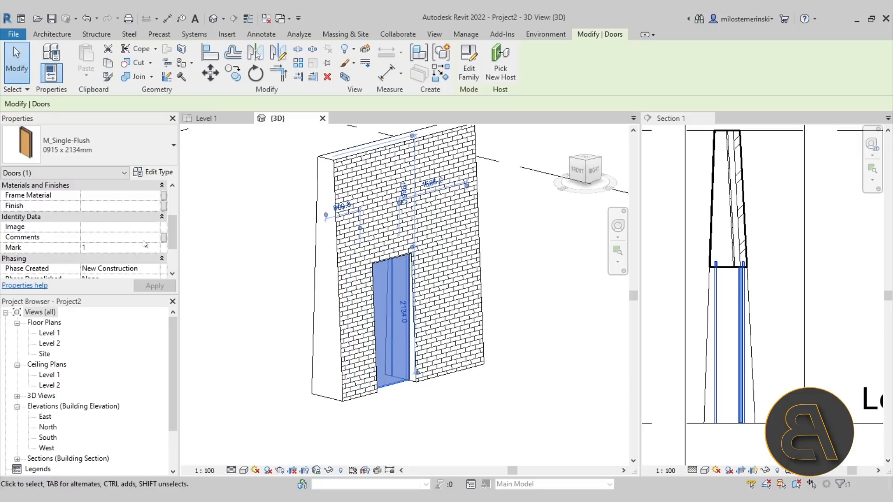
scroll(144, 243, up, 3)
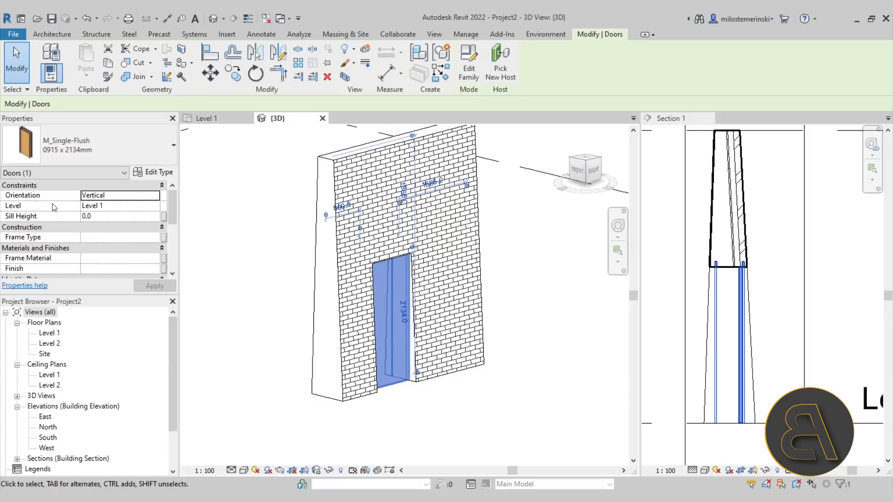
click(157, 199)
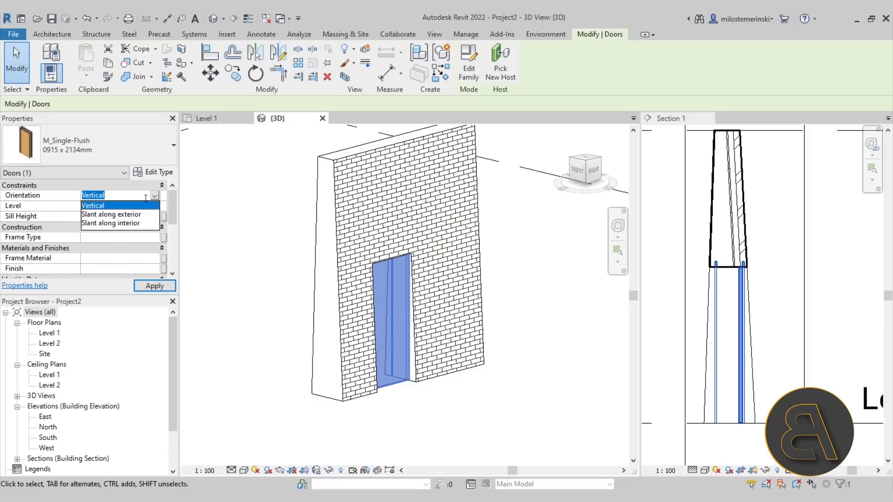
click(119, 215)
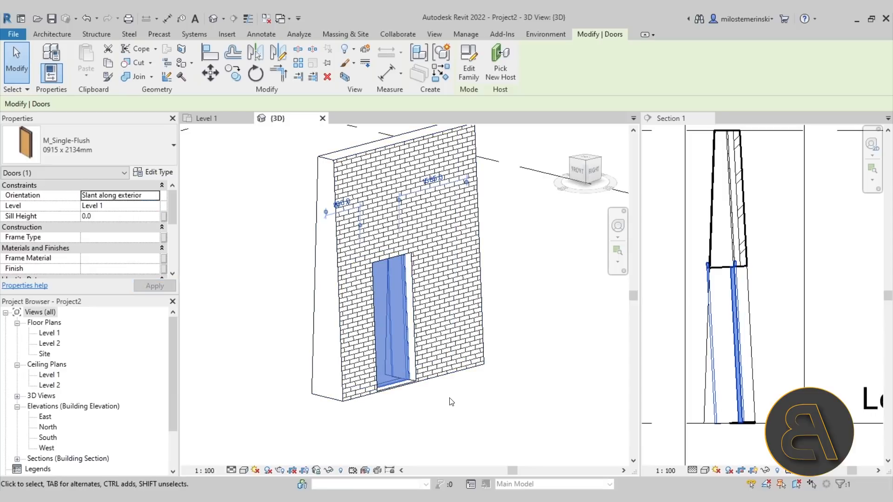
Step: Examine how the slanted door sits in the tapered wall, comparing the 3D view with the section down to the base corner
click(766, 372)
scroll(742, 379, up, 2)
middle_drag(758, 358, 770, 349)
click(435, 414)
shift+middle_drag(434, 414, 483, 386)
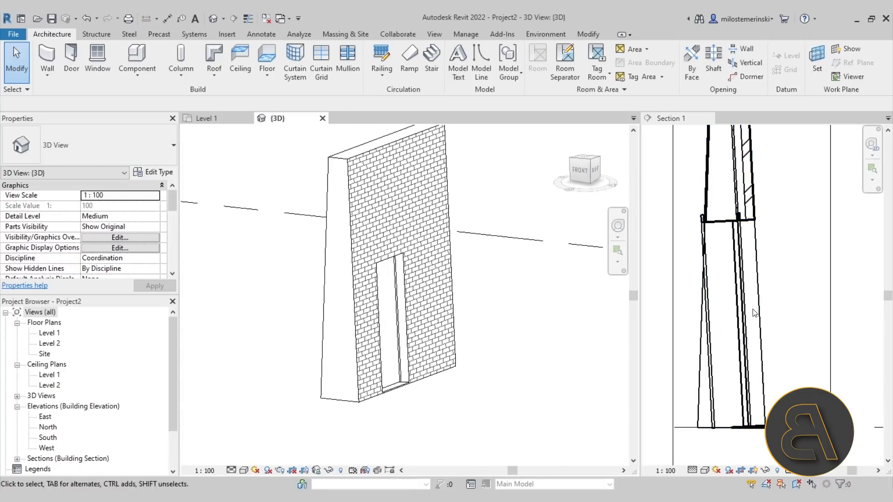
click(781, 362)
scroll(750, 439, up, 4)
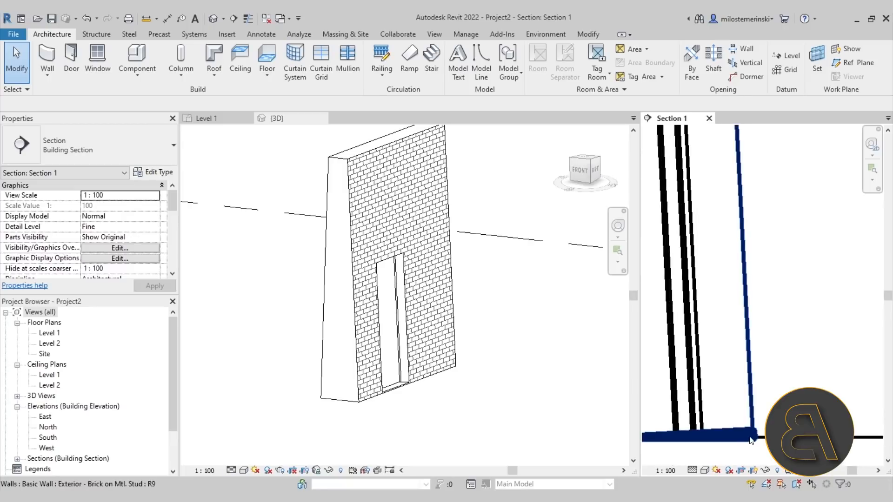
scroll(750, 439, down, 1)
scroll(391, 407, up, 9)
scroll(421, 351, down, 7)
scroll(421, 351, down, 3)
Step: Change the door's orientation to Slant along interior
click(443, 382)
shift+middle_drag(443, 382, 419, 329)
click(390, 303)
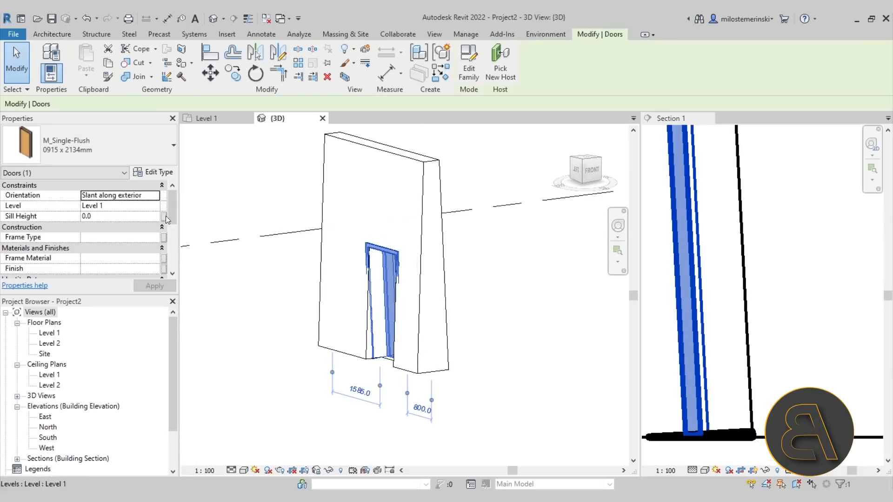
click(156, 200)
click(108, 224)
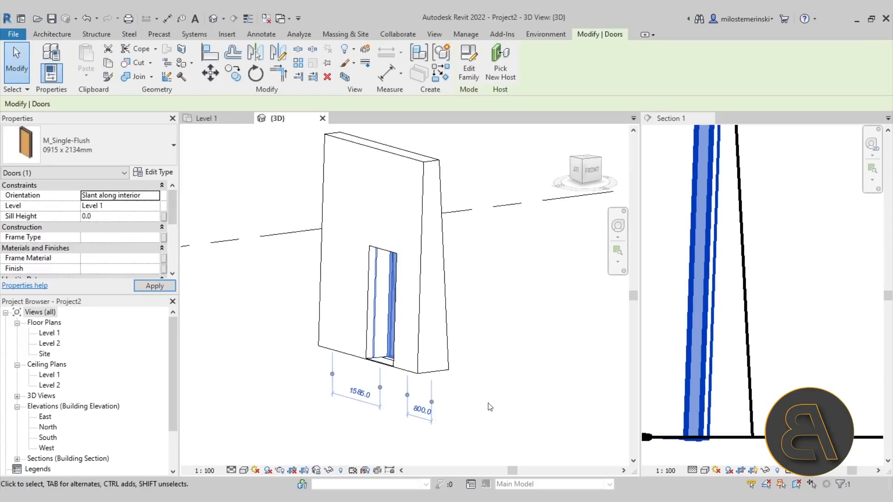
Step: Inspect the interior-slanted door in the 3D view and across the wall's full height in the section
click(506, 403)
shift+middle_drag(443, 367, 343, 369)
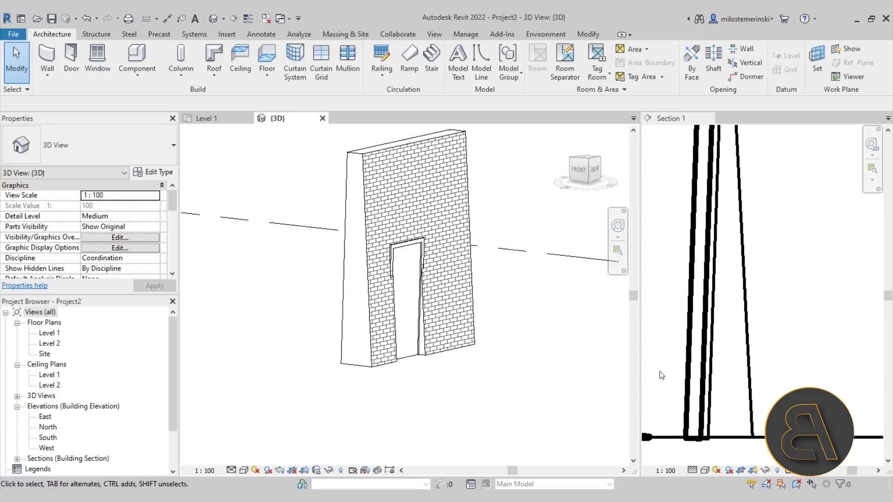
scroll(679, 368, down, 3)
middle_drag(714, 371, 801, 399)
scroll(772, 390, down, 2)
middle_drag(751, 384, 718, 382)
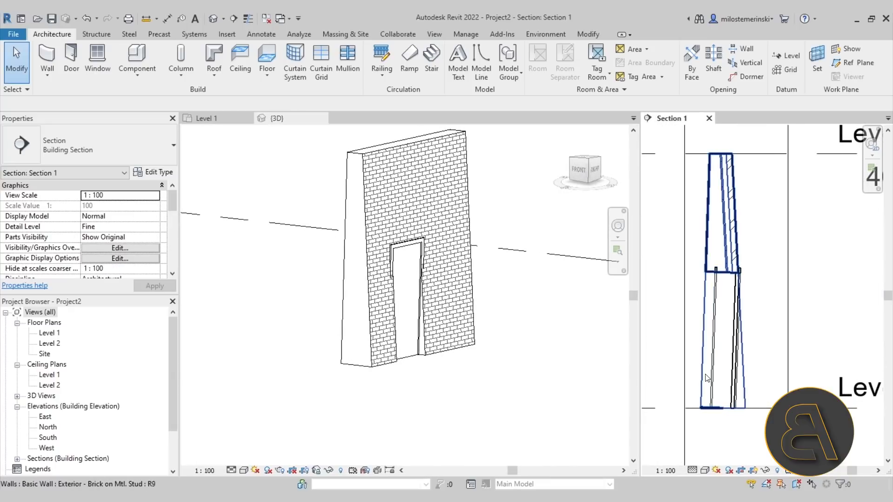
click(533, 387)
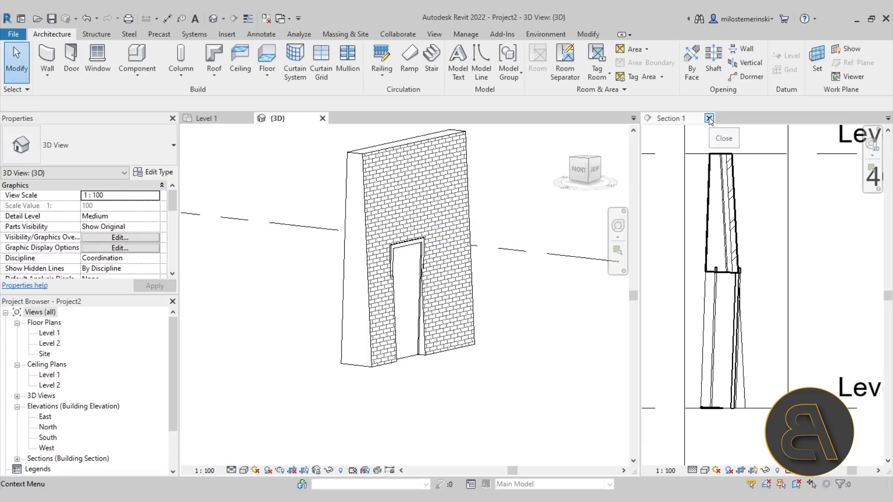
Step: Close the Section 1 view and delete the tapered wall with its door from the 3D view
click(709, 119)
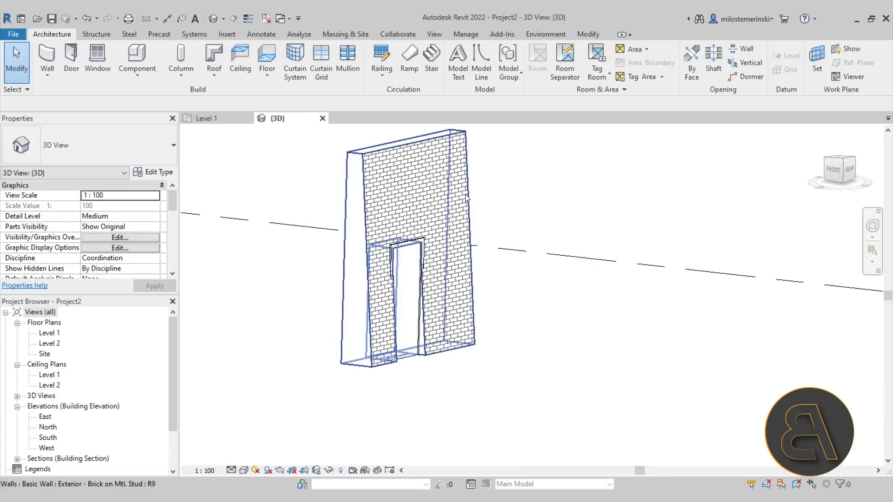
scroll(524, 335, down, 2)
click(480, 327)
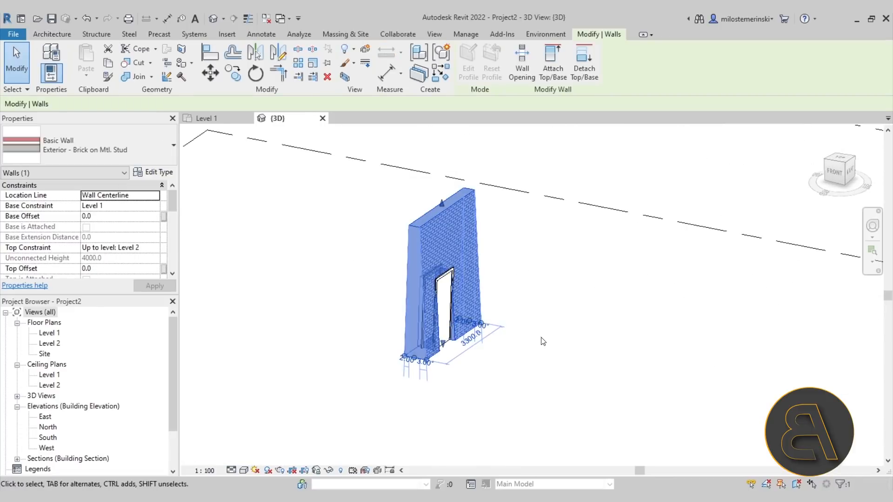
key(Delete)
scroll(520, 319, up, 2)
shift+middle_drag(519, 319, 492, 325)
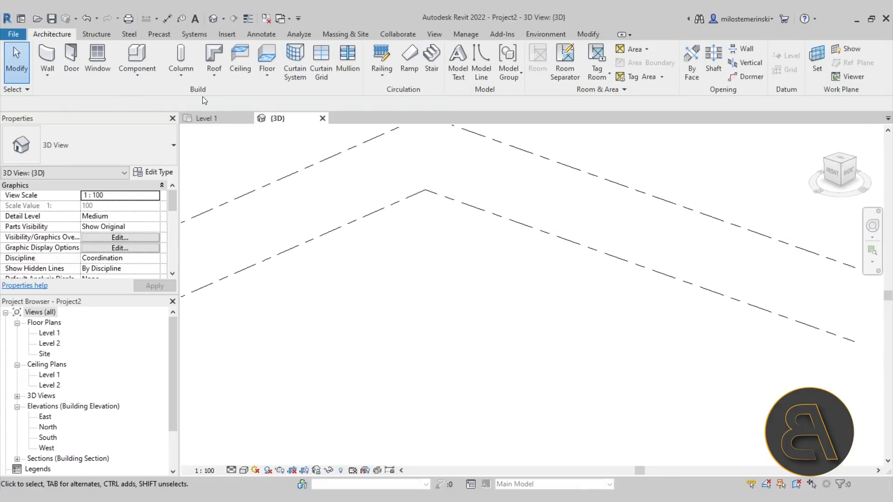
Step: Draw a straight brick wall about 9000 mm long on Level 1 in the 3D view, with an unconnected height of 8000 mm
click(47, 58)
click(400, 368)
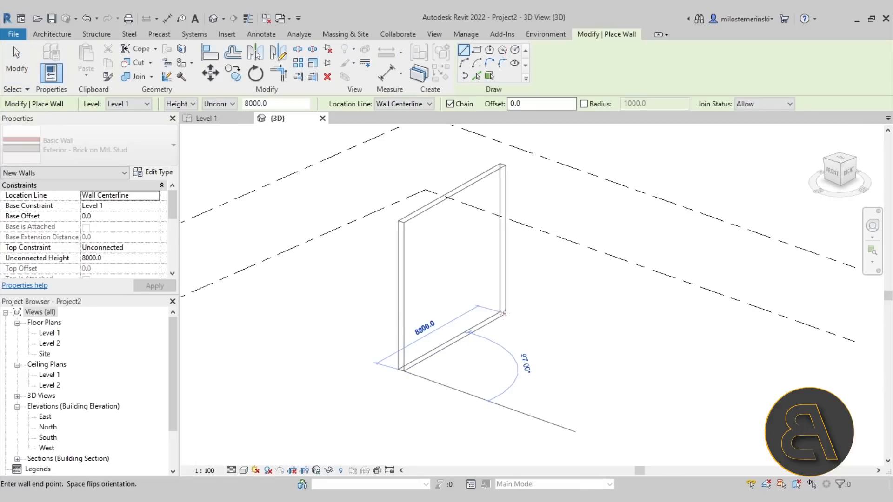
click(525, 318)
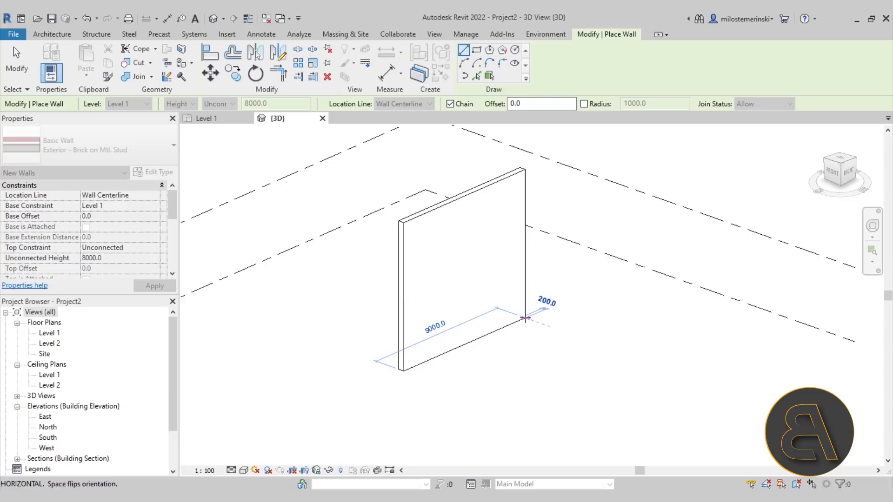
key(Escape)
key(Escape)
Step: Set the new wall's cross-section to Slanted with an angle from vertical of 30°
click(517, 308)
scroll(116, 239, down, 4)
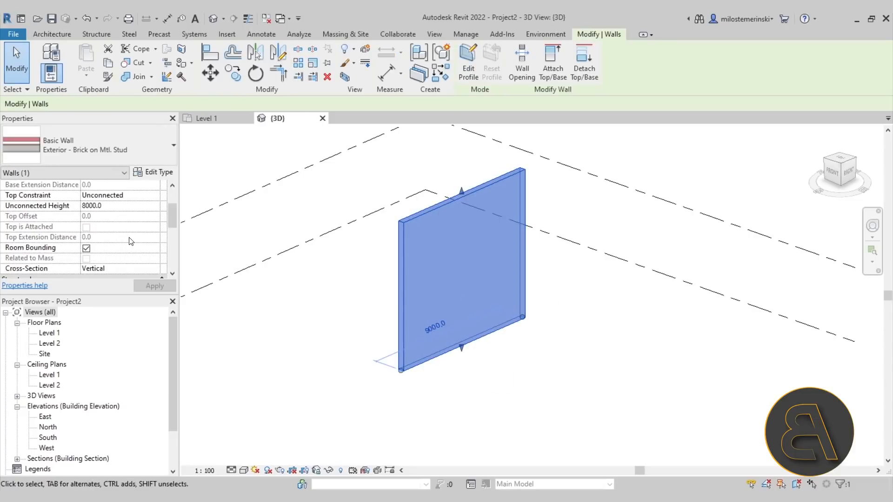
click(158, 236)
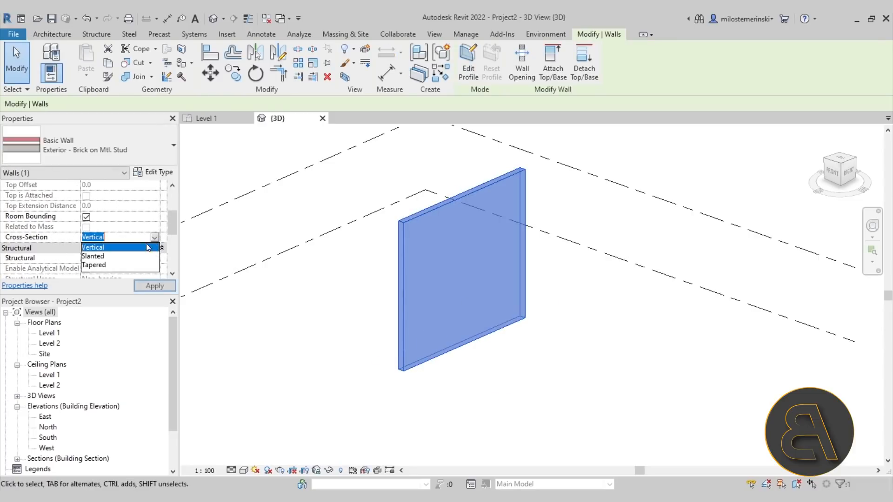
click(148, 249)
click(117, 249)
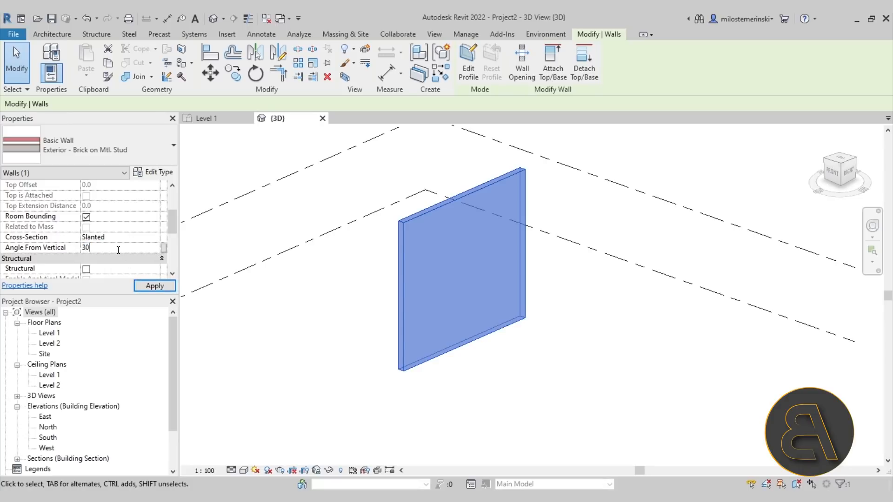
click(534, 413)
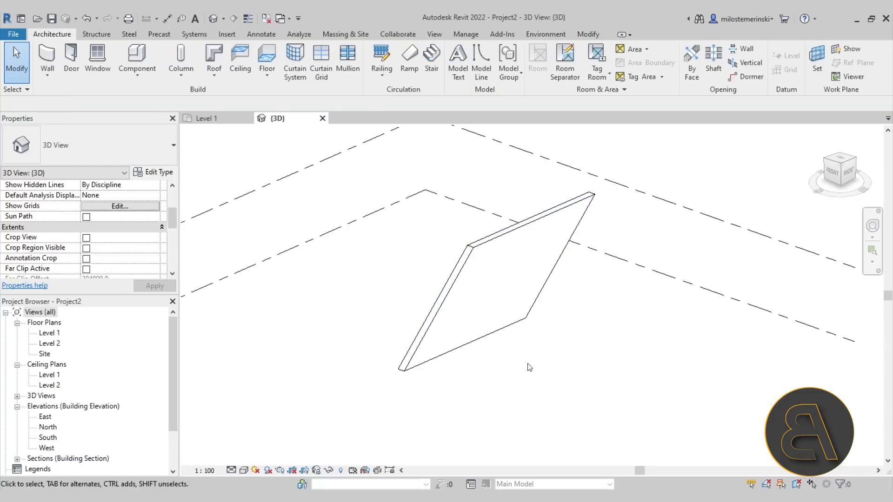
Step: Open the slanted wall's profile for editing and sketch a wavy spline from one side edge across to the other
click(484, 340)
shift+middle_drag(372, 385, 520, 378)
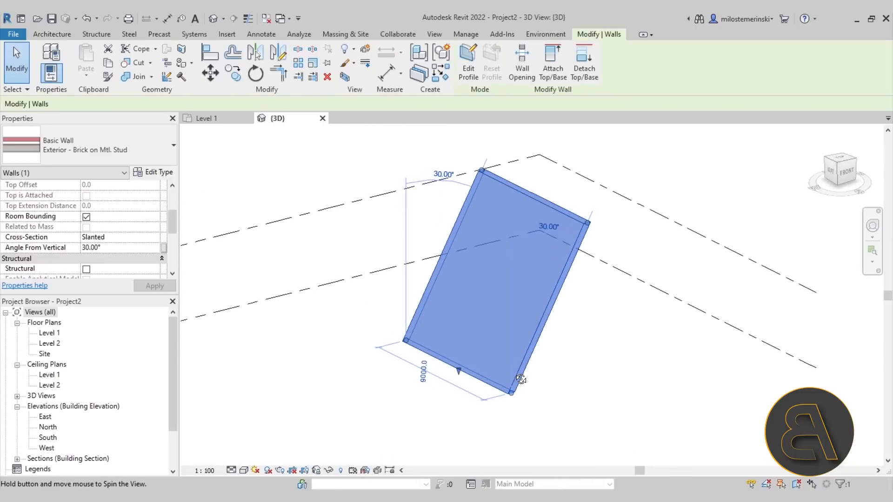
click(475, 78)
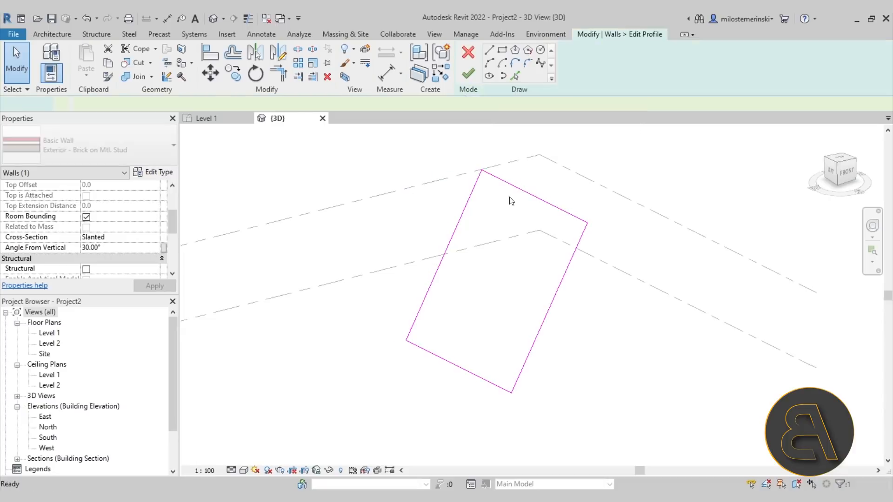
click(540, 67)
click(420, 298)
click(449, 309)
click(479, 217)
click(526, 229)
click(518, 302)
click(561, 231)
click(584, 239)
key(Escape)
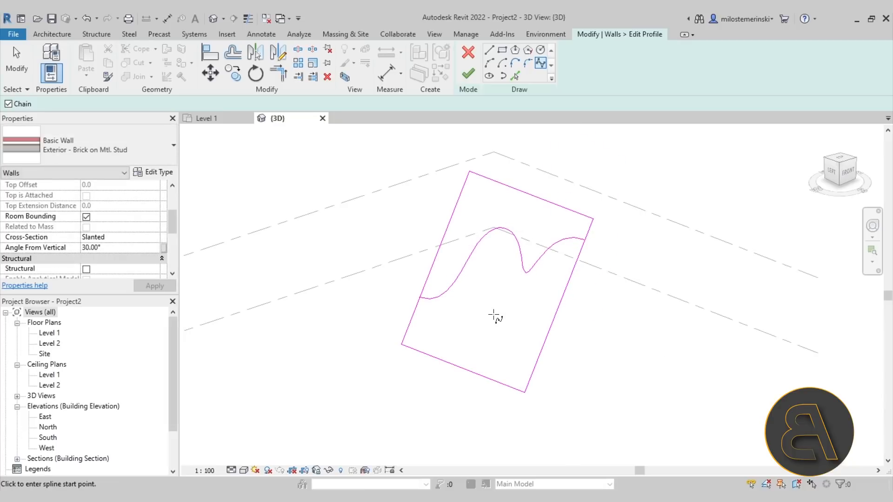
key(Escape)
Step: Shorten both side edges to the spline's ends, delete the straight top edge, and finish the profile edit
click(445, 233)
drag(470, 172, 422, 296)
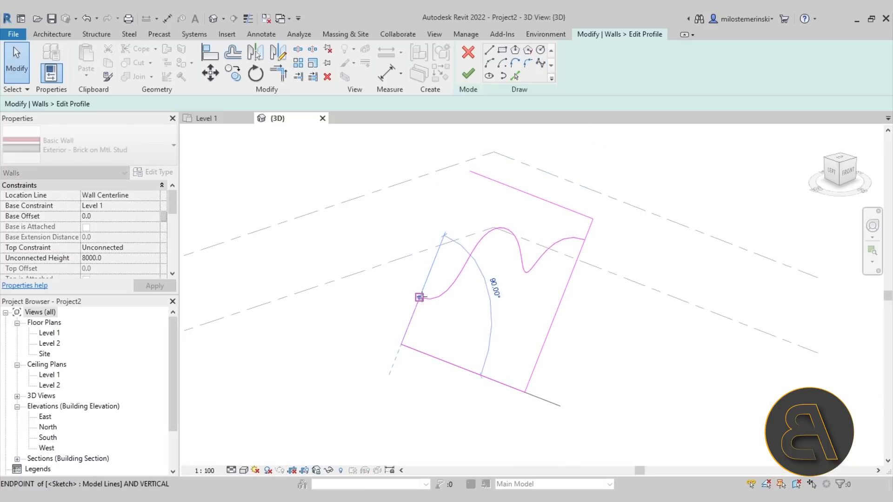
click(563, 295)
drag(592, 218, 585, 240)
click(547, 204)
key(Delete)
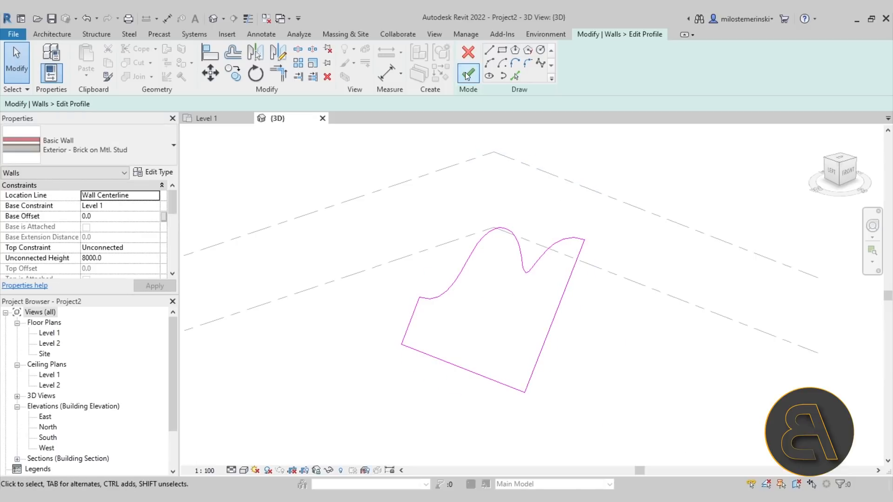
click(470, 75)
Step: Inspect the slanted wall with its wavy top, and delete it
click(675, 360)
mouse_move(676, 361)
shift+middle_down()
mouse_move(589, 336)
mouse_move(523, 247)
mouse_move(651, 302)
mouse_move(771, 370)
mouse_move(732, 343)
mouse_move(687, 369)
mouse_move(692, 358)
mouse_move(521, 384)
mouse_move(525, 393)
mouse_move(471, 191)
shift+middle_up()
click(520, 373)
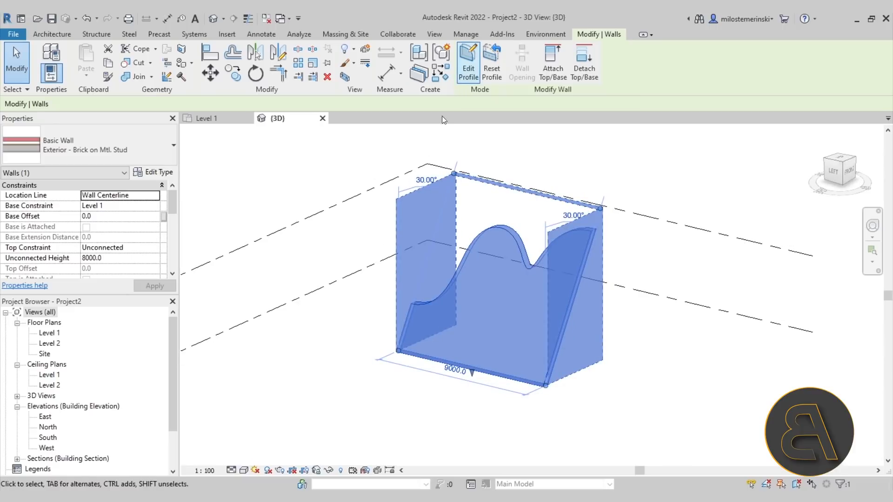
click(401, 398)
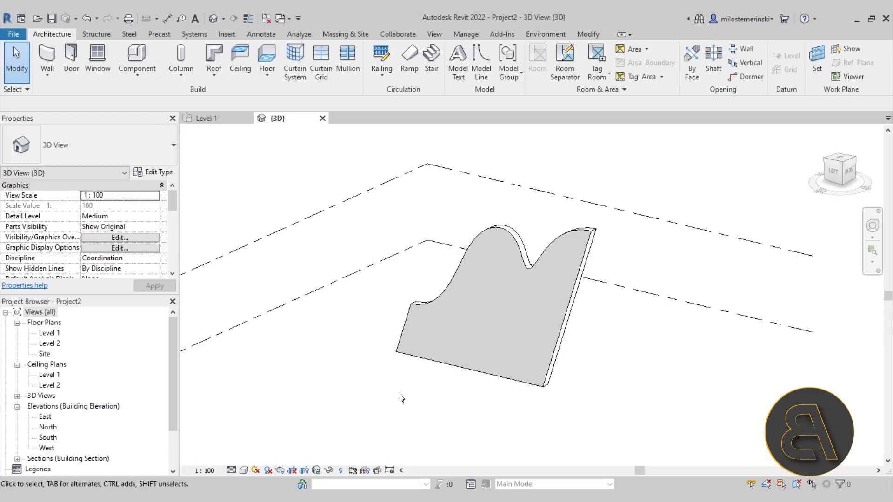
click(442, 370)
key(Delete)
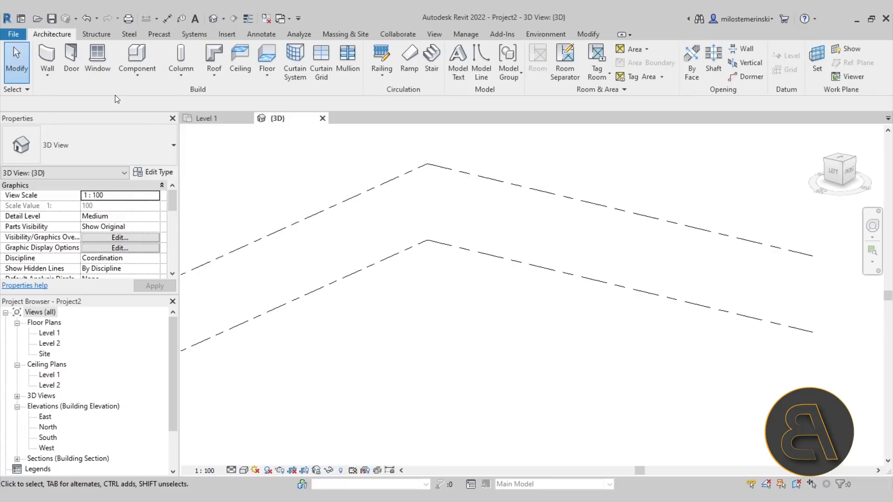
Step: Place an M_RPC Tree - Deciduous component of type Japanese Cherry - 4.5 Meters on Level 1 in the 3D view
click(133, 57)
click(123, 158)
scroll(65, 271, down, 3)
scroll(65, 261, up, 3)
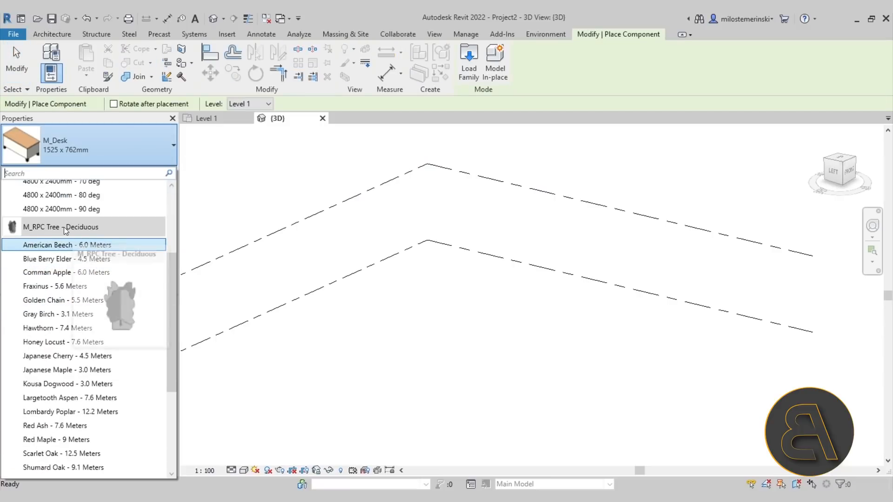
click(65, 356)
click(430, 348)
key(Escape)
key(Escape)
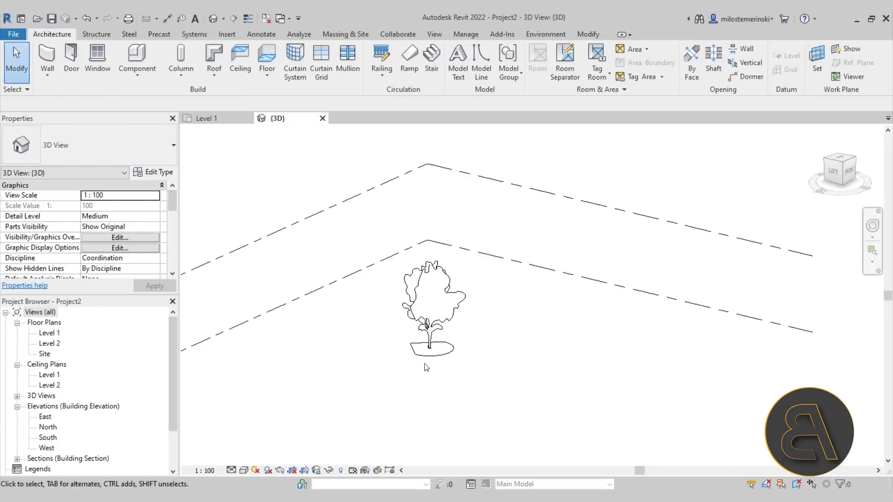
Step: Switch the 3D view's visual style to Realistic and view the Japanese Cherry tree
click(419, 348)
mouse_move(384, 345)
shift+middle_down()
mouse_move(458, 425)
mouse_move(531, 480)
mouse_move(339, 383)
mouse_move(355, 322)
mouse_move(430, 373)
mouse_move(395, 355)
shift+middle_up()
scroll(436, 335, up, 1)
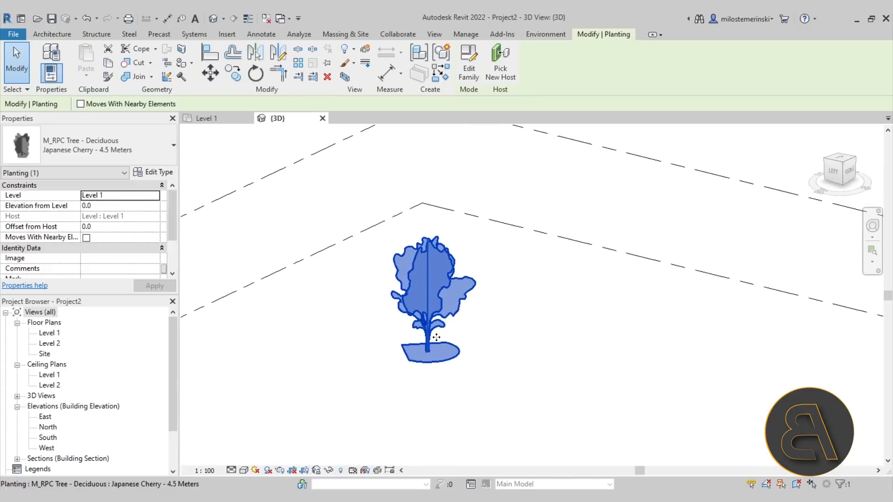
click(279, 401)
click(243, 471)
click(261, 458)
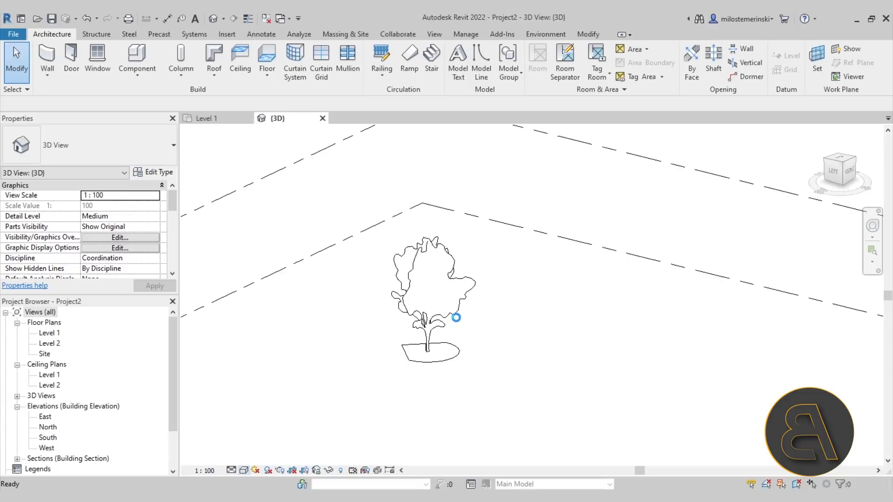
shift+middle_drag(463, 365, 479, 387)
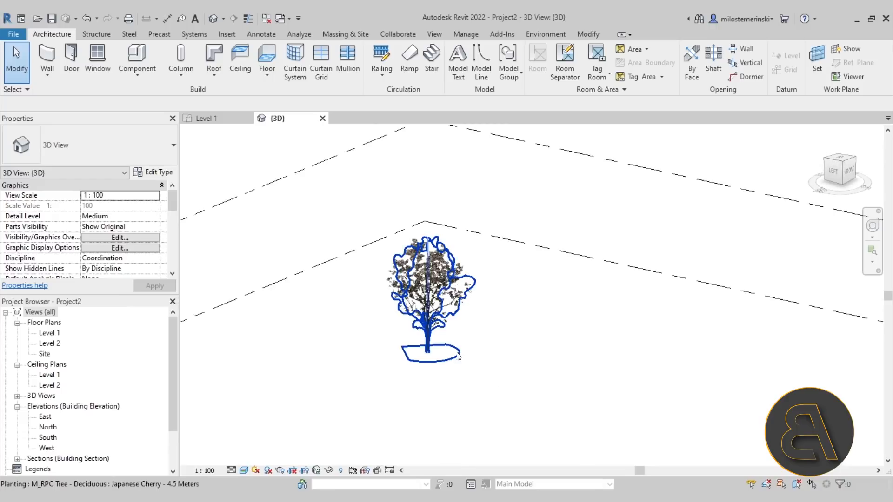
shift+middle_drag(465, 339, 493, 358)
Step: Browse the types available for the placed tree and for a new component, leaving the current type in place
click(446, 333)
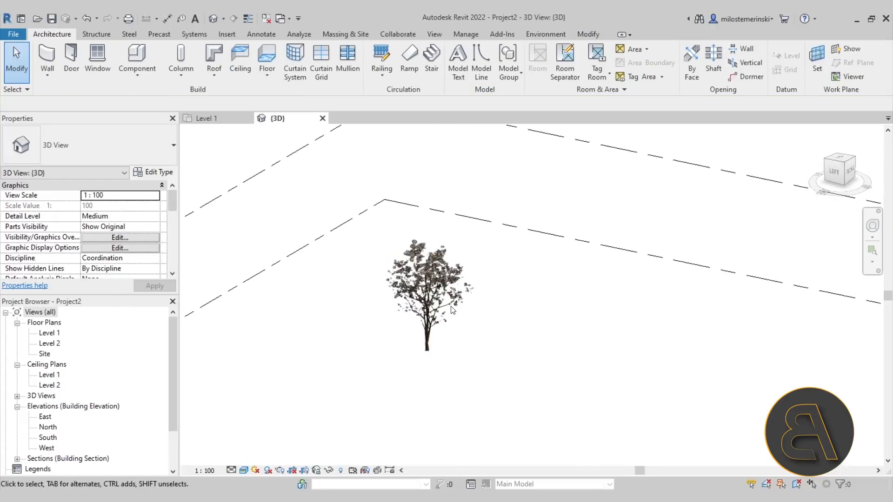
click(450, 317)
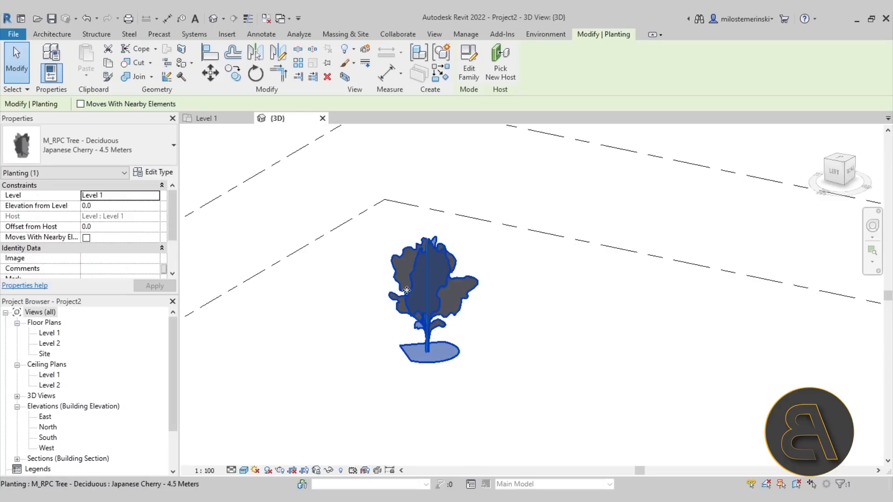
drag(395, 301, 386, 290)
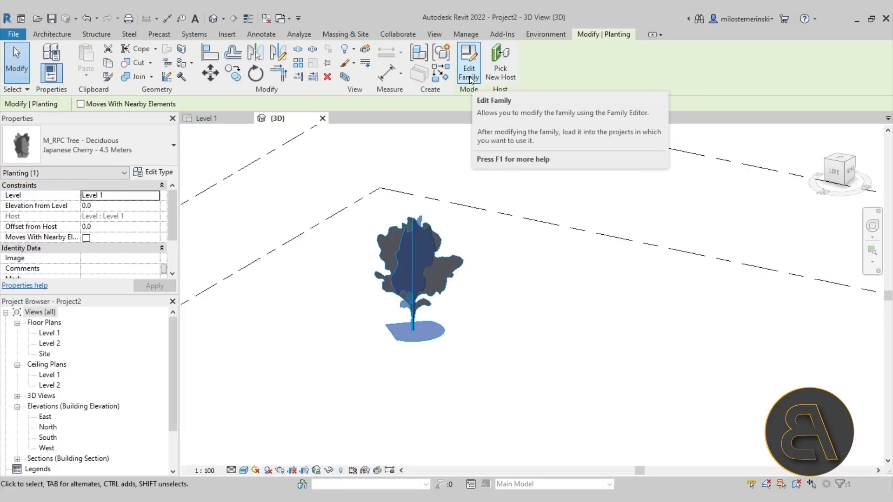
click(121, 150)
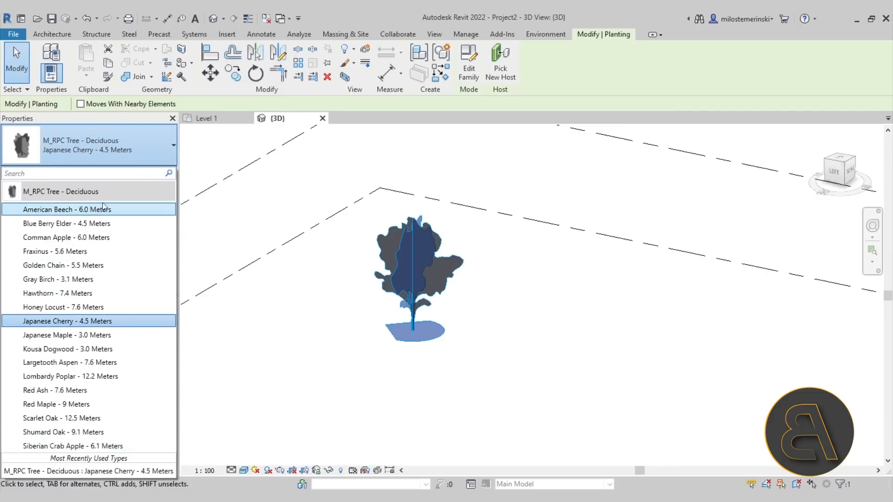
click(141, 155)
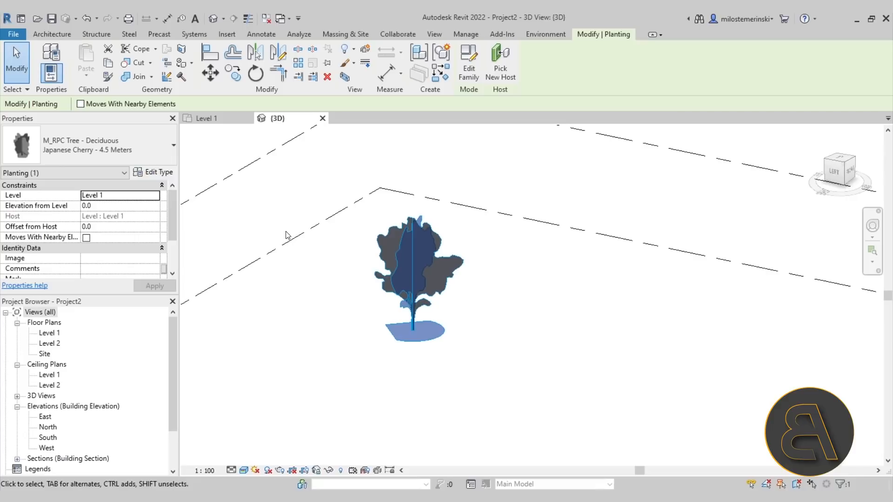
click(247, 200)
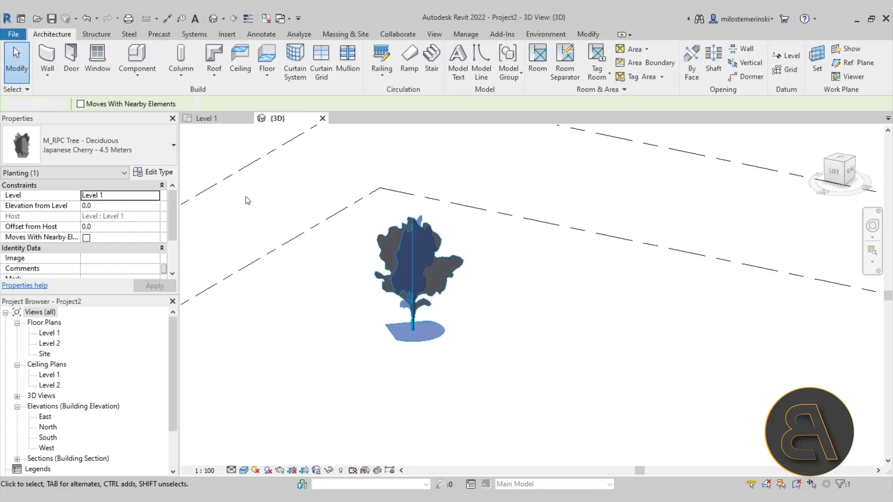
click(135, 57)
click(101, 155)
drag(169, 248, 185, 303)
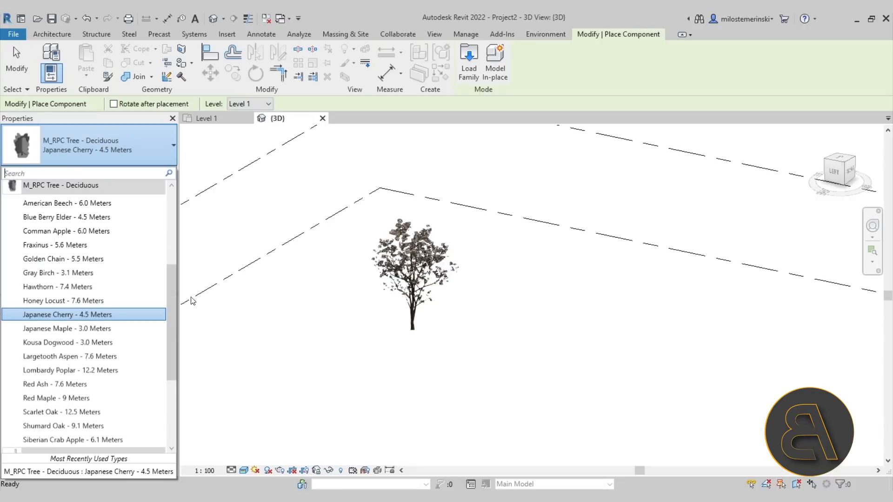
key(Escape)
key(Escape)
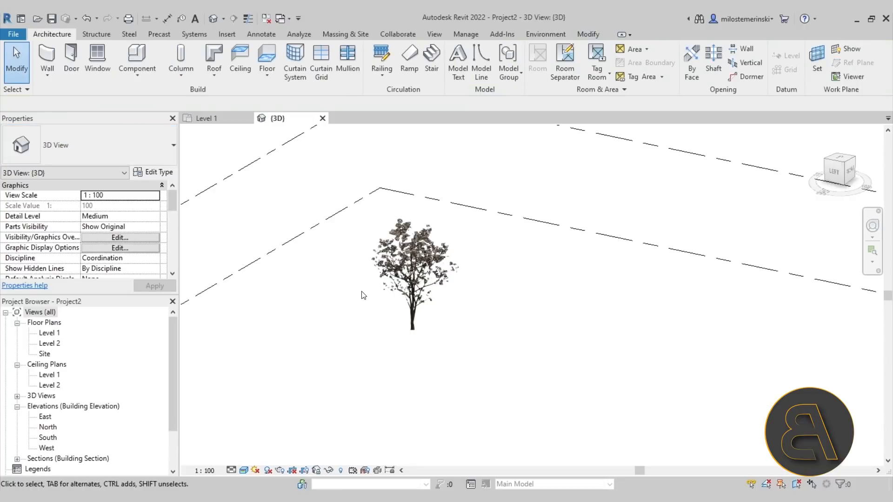
Step: Select the tree and switch the 3D view's visual style to Hidden Line
click(409, 305)
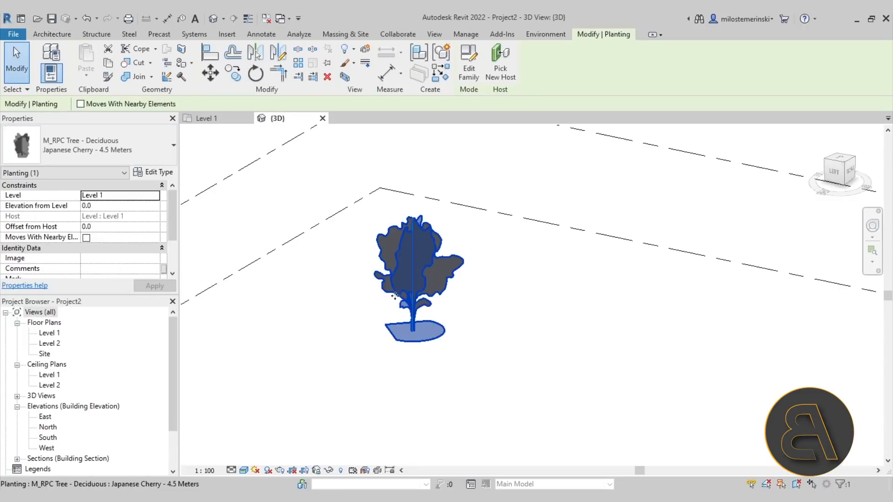
click(244, 470)
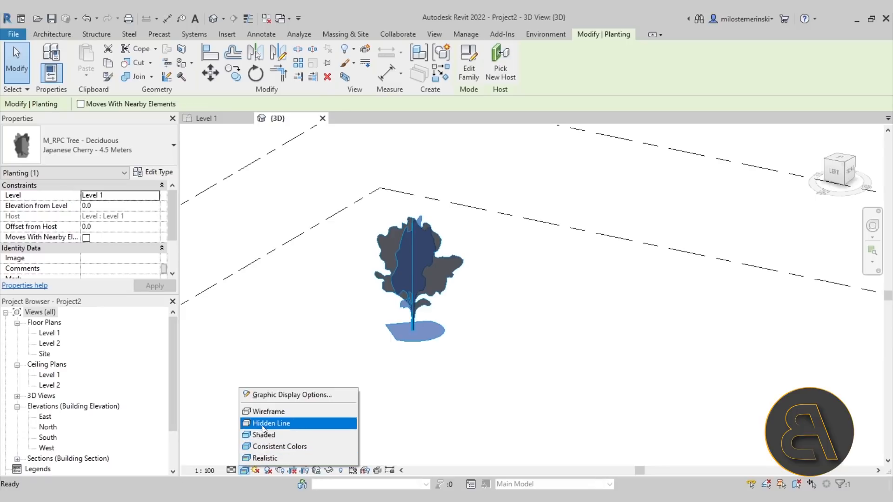
click(262, 424)
Step: Change the tree type's render appearance to Chevrolet Colorado Crew Cab Pickup 2018 from the Automobiles class
click(154, 175)
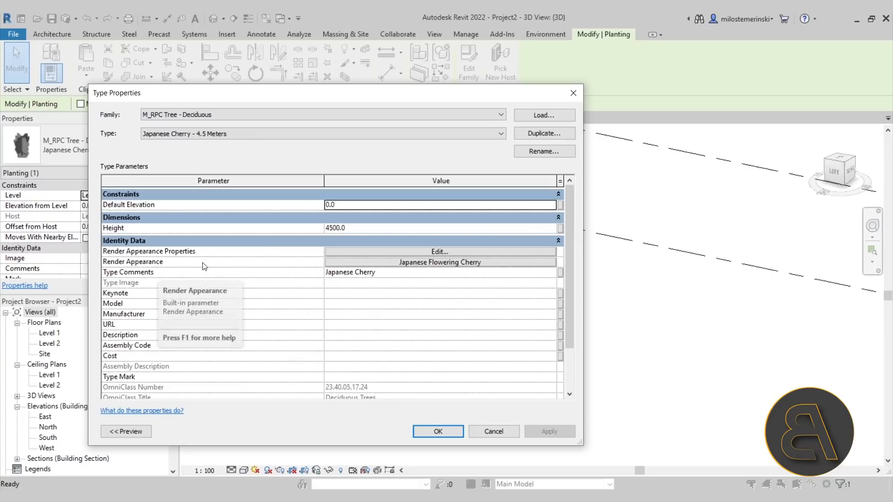
click(351, 265)
click(351, 263)
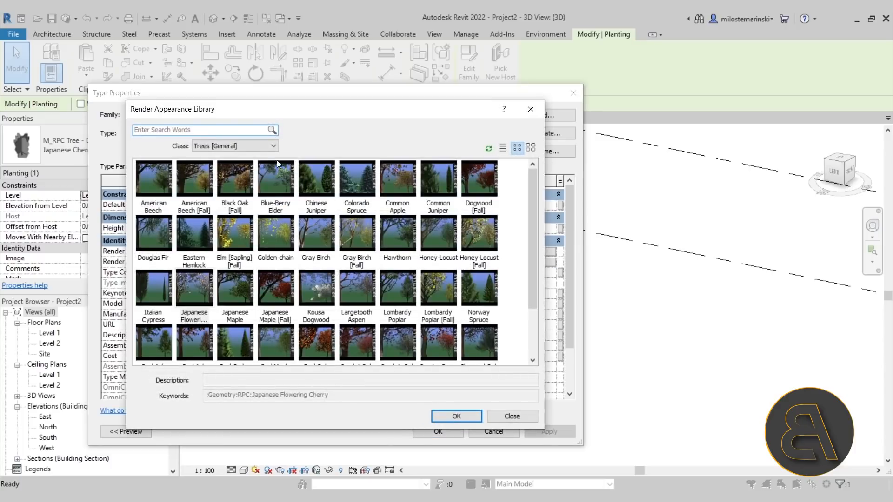
click(213, 147)
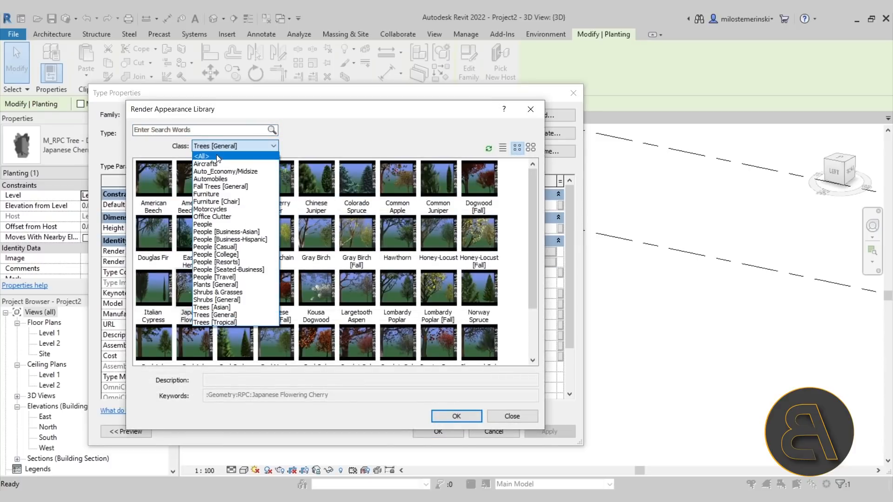
click(217, 179)
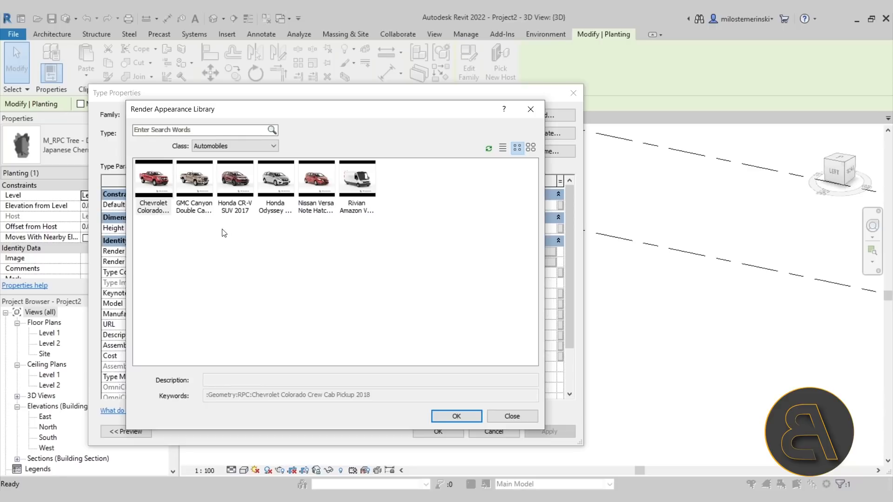
click(154, 216)
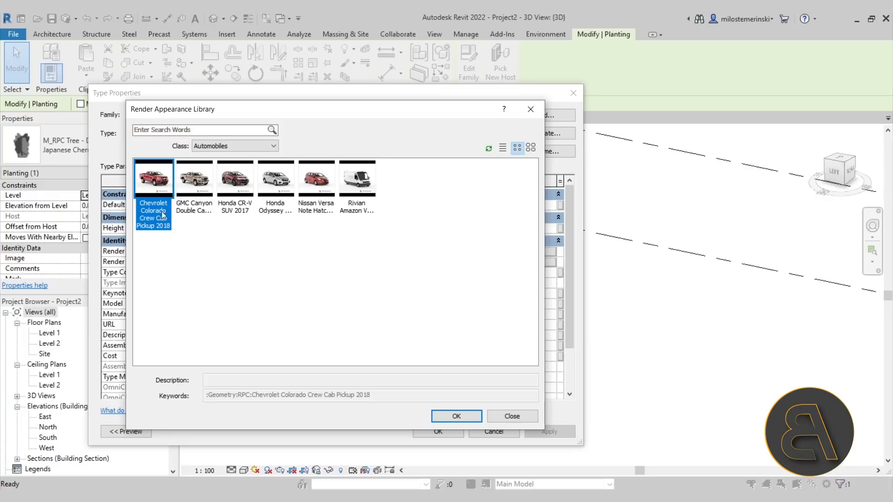
click(450, 417)
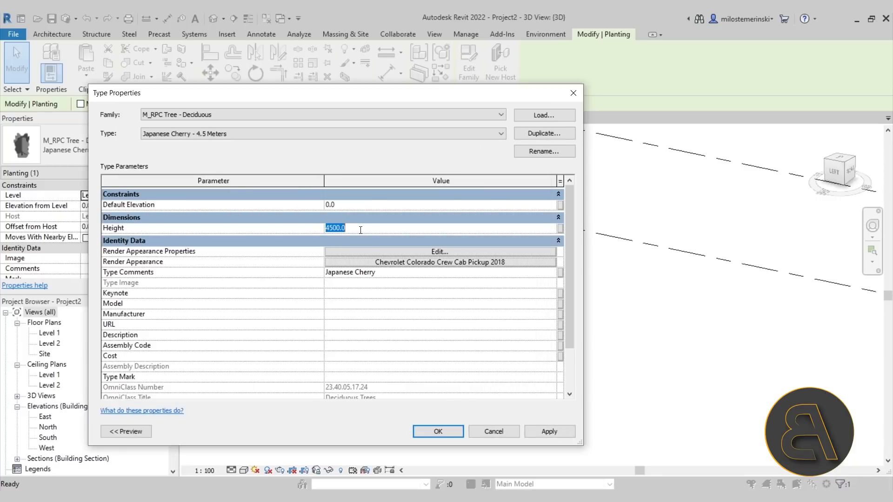
Step: Set the type's Height to 1800 and apply the type properties
text(1800)
click(550, 433)
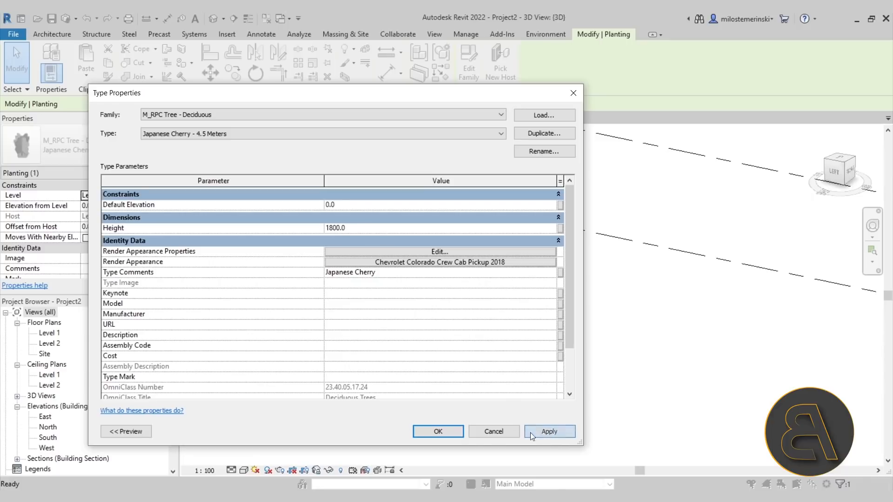
click(438, 431)
Step: Switch the 3D view's visual style to Realistic and inspect the pickup up close
click(412, 363)
mouse_move(412, 363)
shift+middle_down()
mouse_move(392, 365)
mouse_move(527, 359)
mouse_move(397, 367)
shift+middle_up()
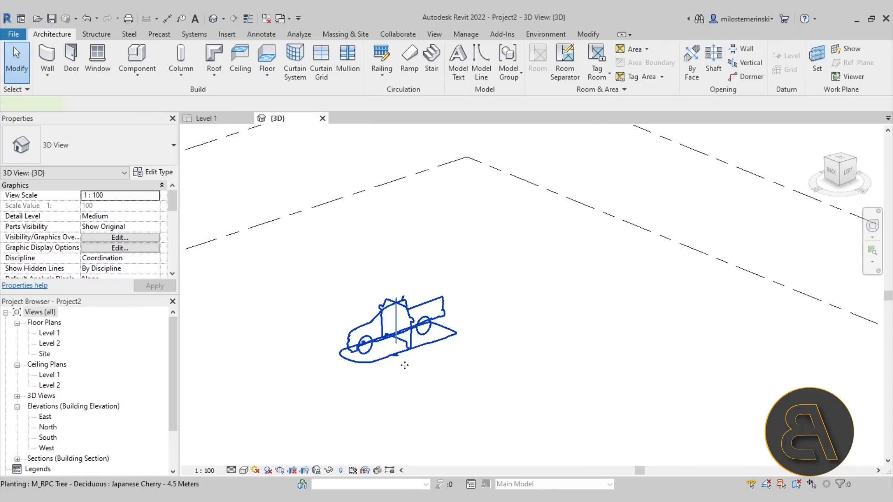
click(404, 364)
middle_drag(419, 399, 442, 403)
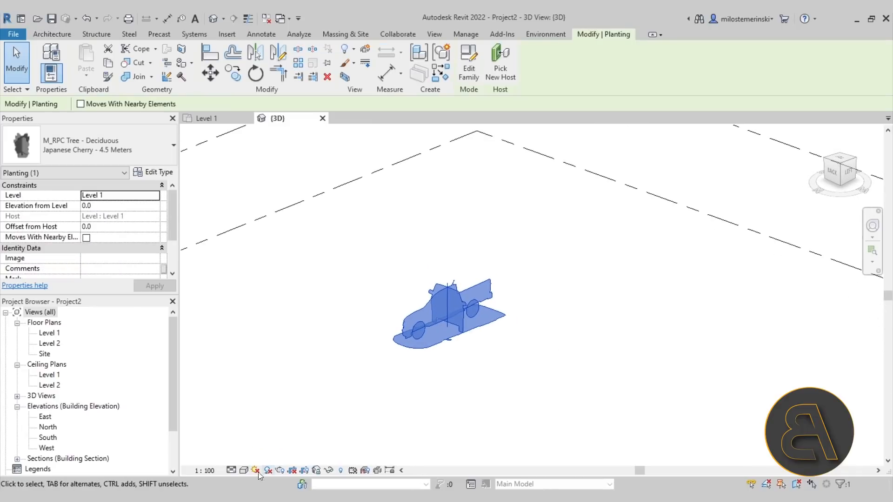
click(243, 470)
click(260, 458)
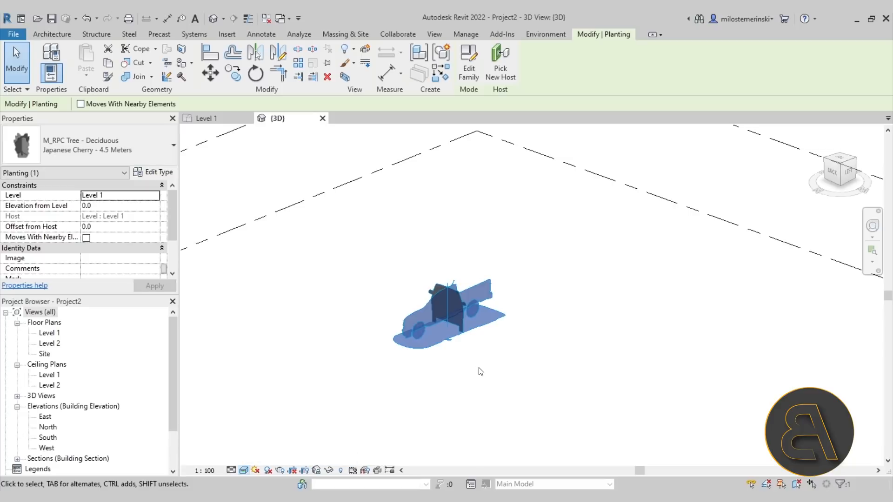
key(Escape)
click(492, 347)
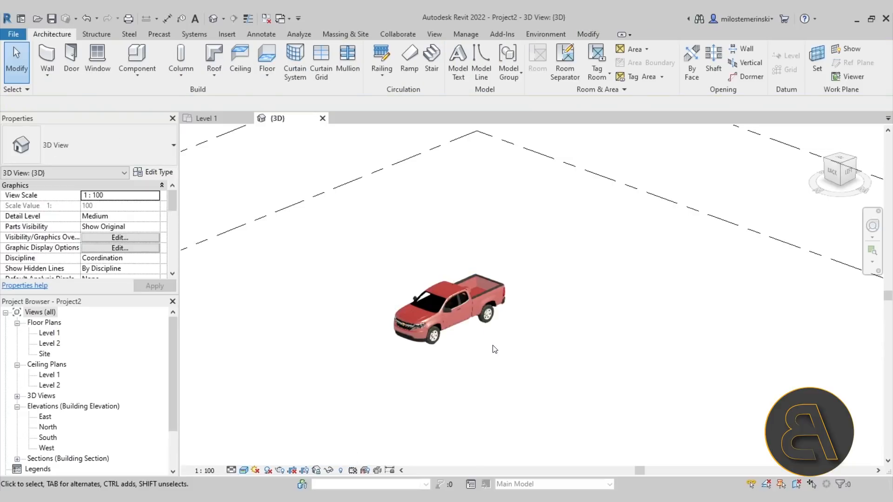
scroll(414, 306, up, 4)
shift+middle_drag(594, 388, 634, 361)
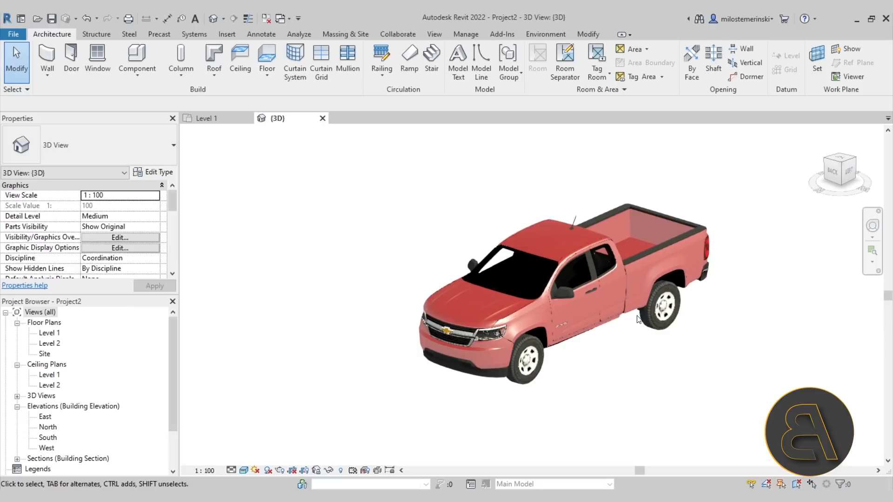
click(599, 317)
click(700, 387)
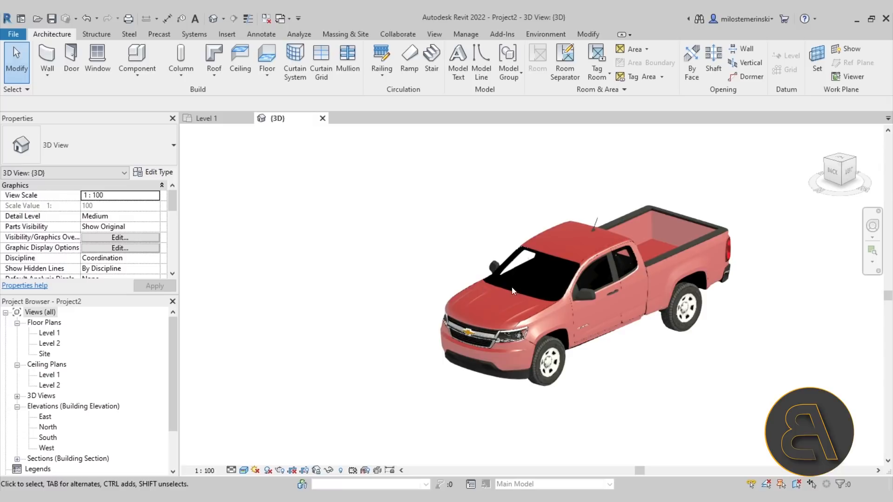
Step: Change the pickup's Car Paint to blue (RGB 0, 0, 255) in its render appearance properties
click(551, 238)
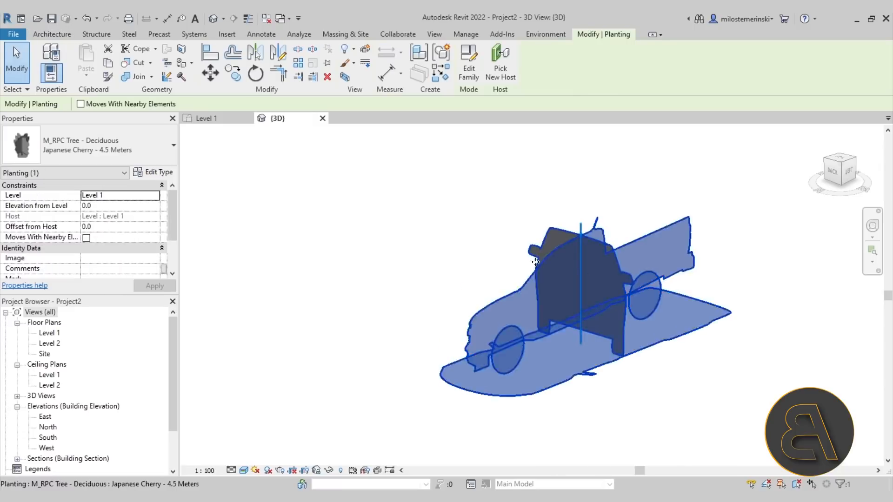
click(166, 174)
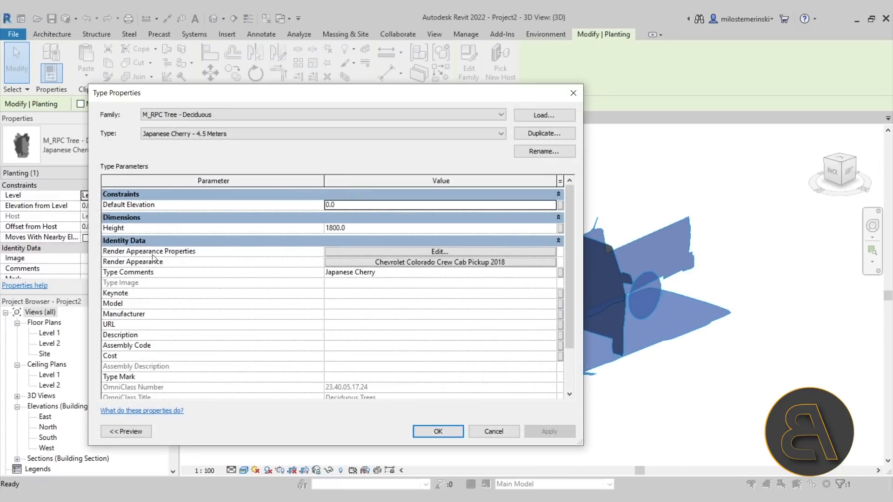
click(364, 252)
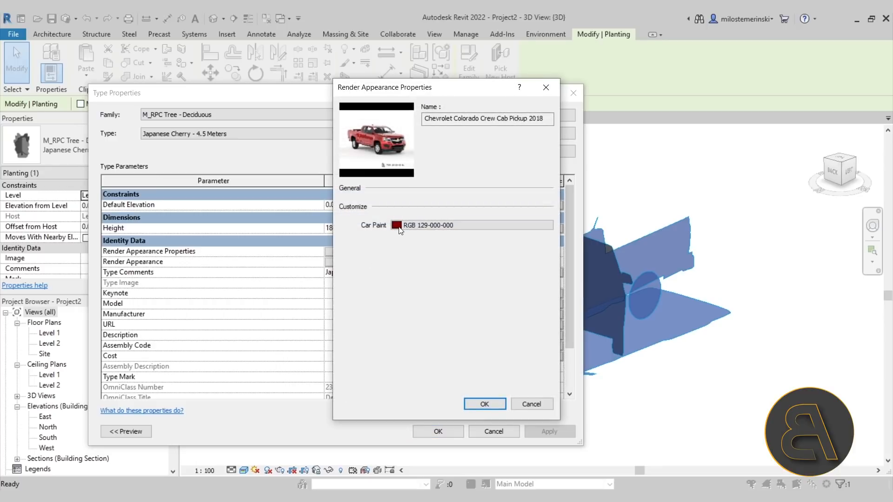
click(399, 226)
click(386, 209)
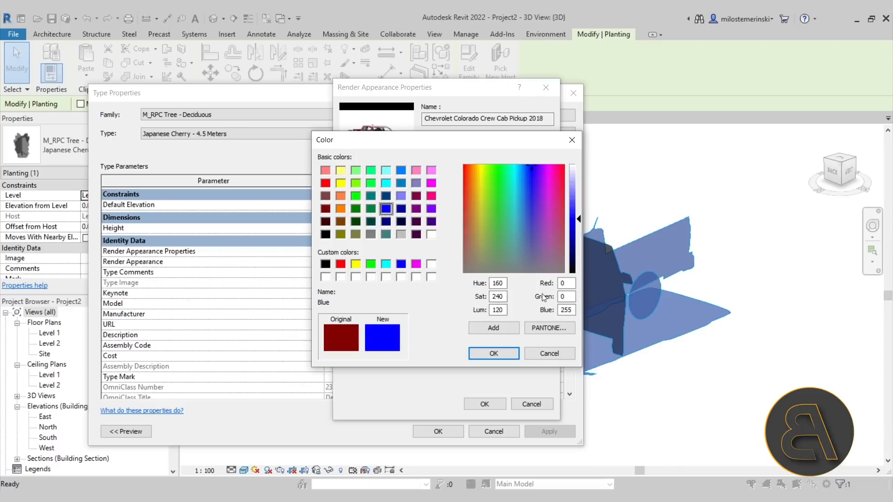
click(494, 353)
click(490, 404)
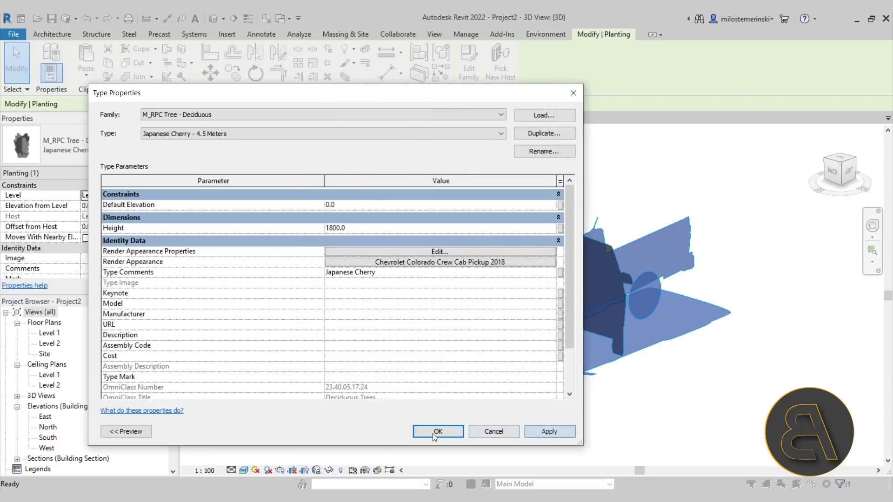
click(438, 432)
click(668, 426)
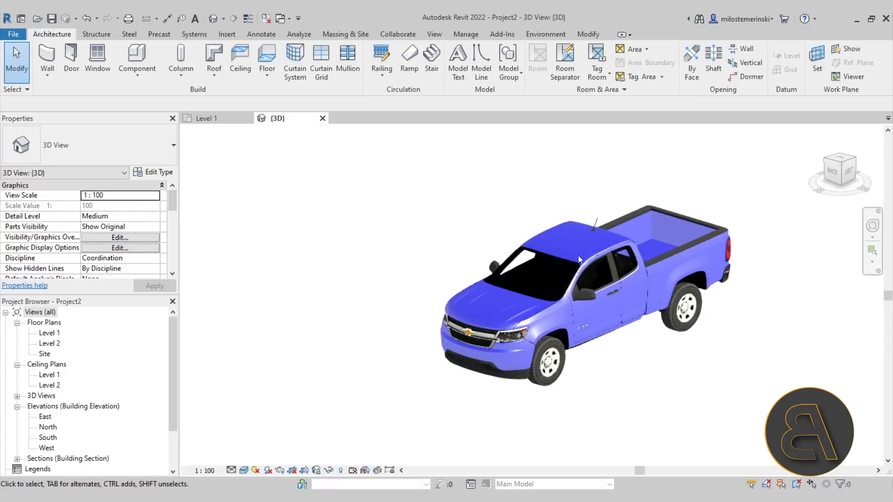
Step: Change the pickup type's render appearance to Aeron from the Furniture class
click(581, 287)
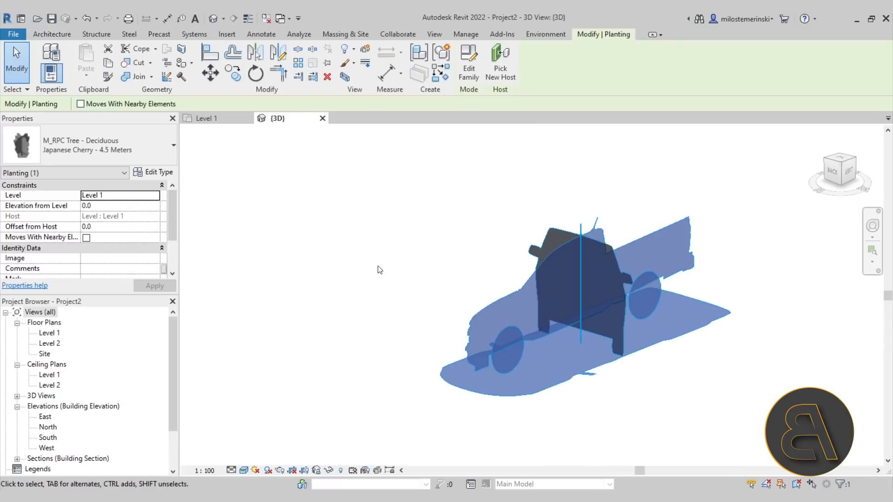
click(174, 172)
click(404, 263)
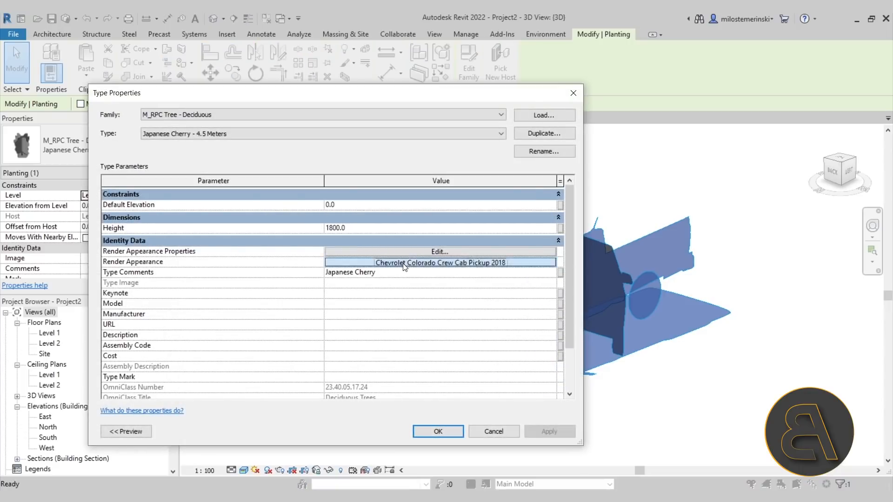
click(404, 264)
click(208, 146)
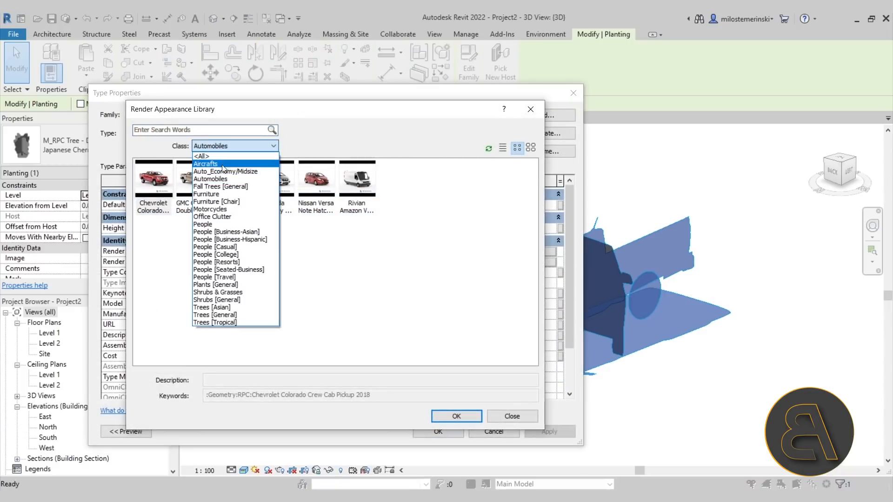
click(215, 194)
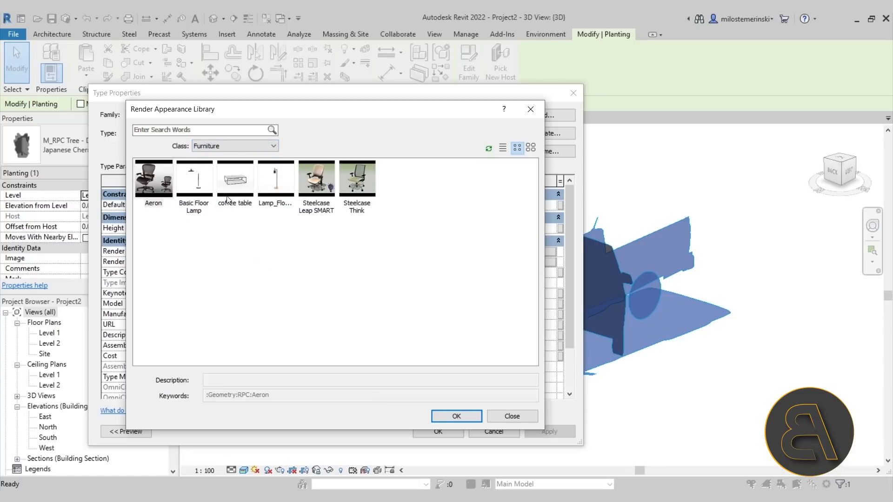
click(158, 201)
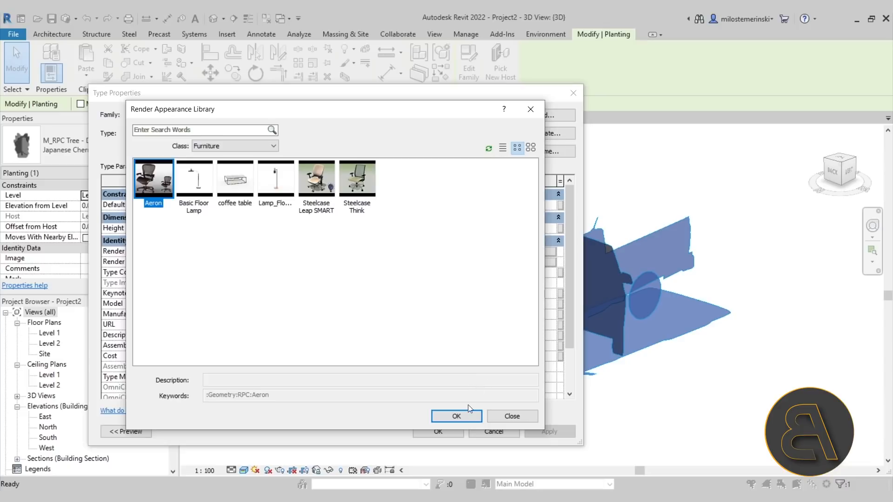
click(461, 420)
Step: Set the type's Height to 1200, apply the type properties and view the chair in 3D
click(377, 229)
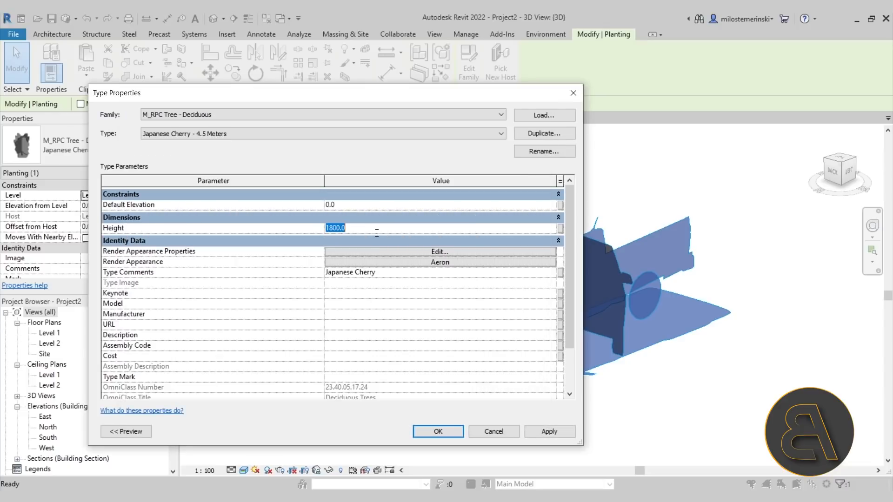
text(1200)
double_click(377, 232)
text(1)
click(558, 432)
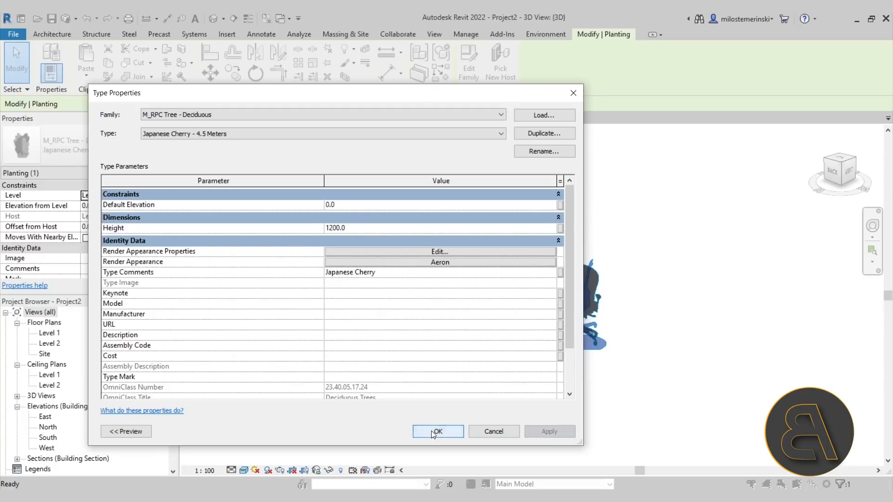
click(431, 431)
click(618, 375)
mouse_move(678, 353)
shift+middle_down()
mouse_move(615, 365)
mouse_move(662, 351)
shift+middle_up()
Step: Check which render appearance parameters the Aeron chair's type offers, leaving them as they are
click(579, 303)
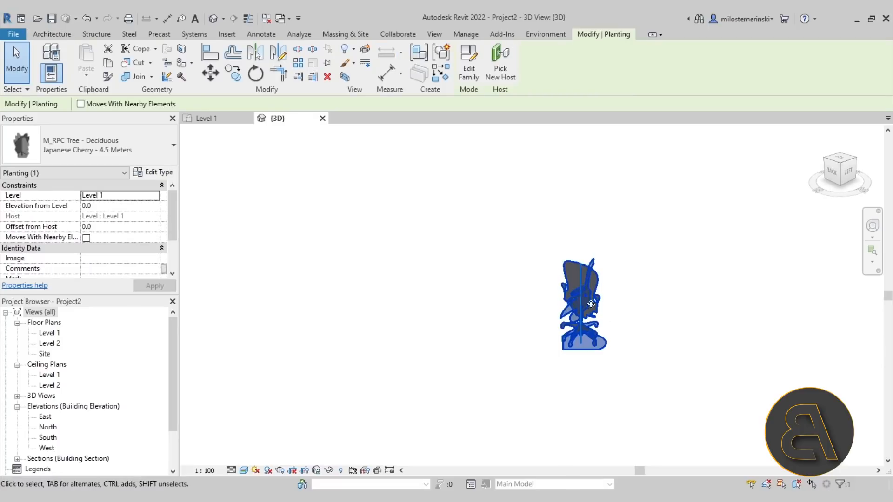
click(156, 172)
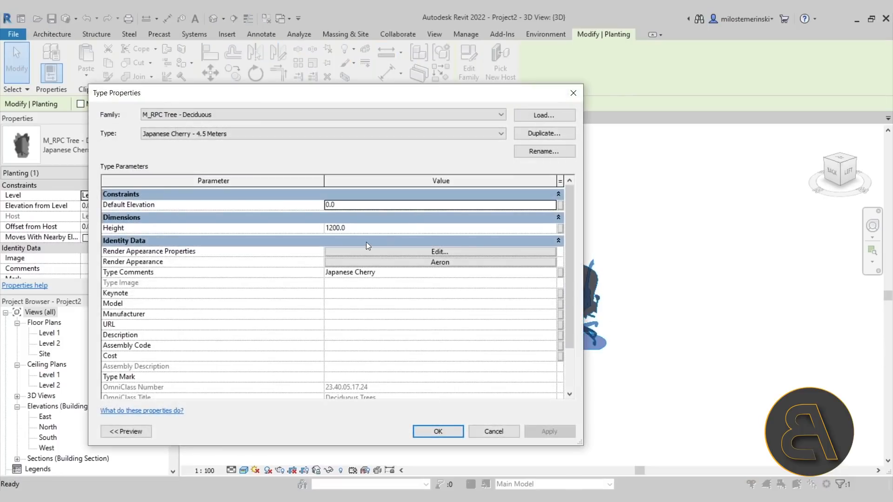
click(359, 250)
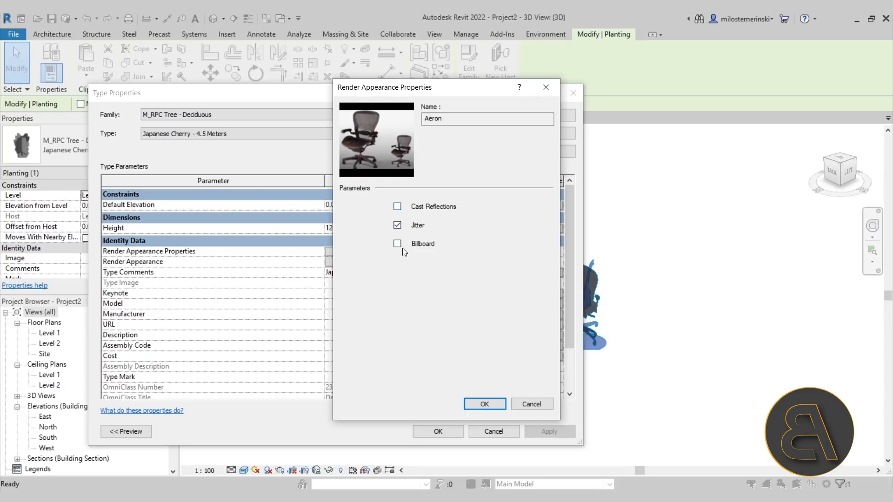
click(532, 404)
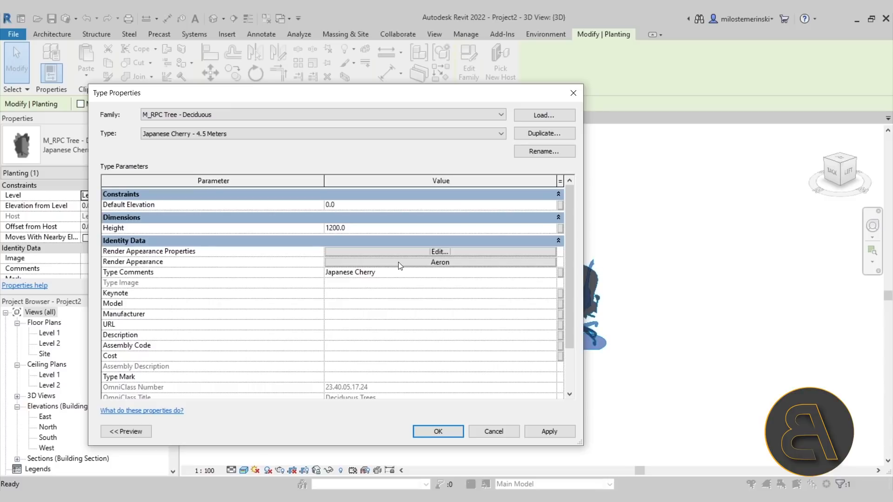
Step: Open the render appearance library for the chair's type and bring up its list of classes
click(398, 262)
click(235, 145)
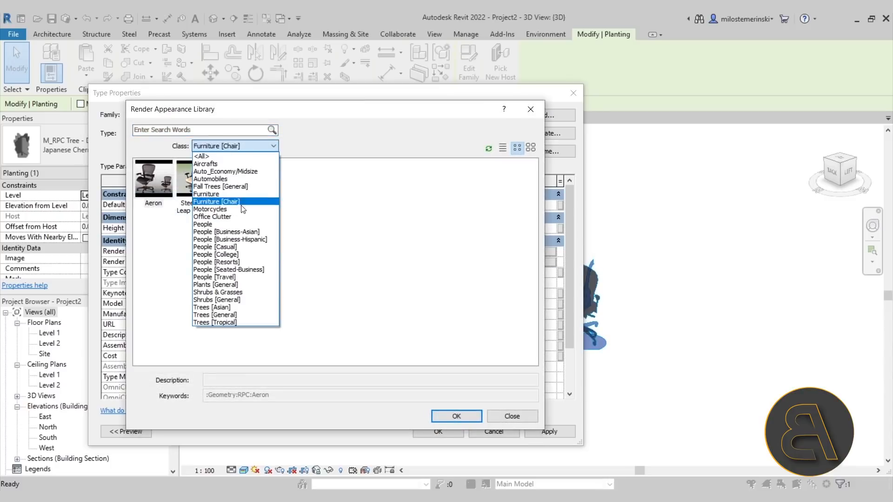
Step: Browse the Trees [General] and Trees [Asian] classes in the render appearance library
click(234, 315)
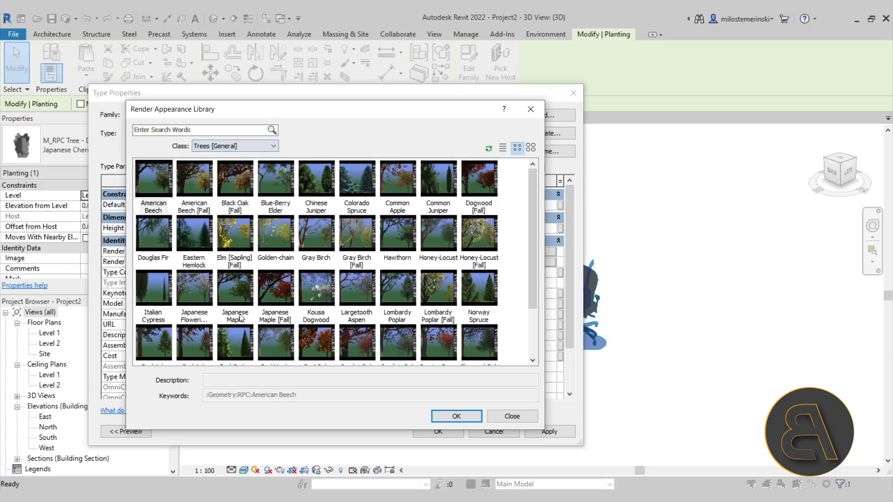
drag(193, 111, 267, 113)
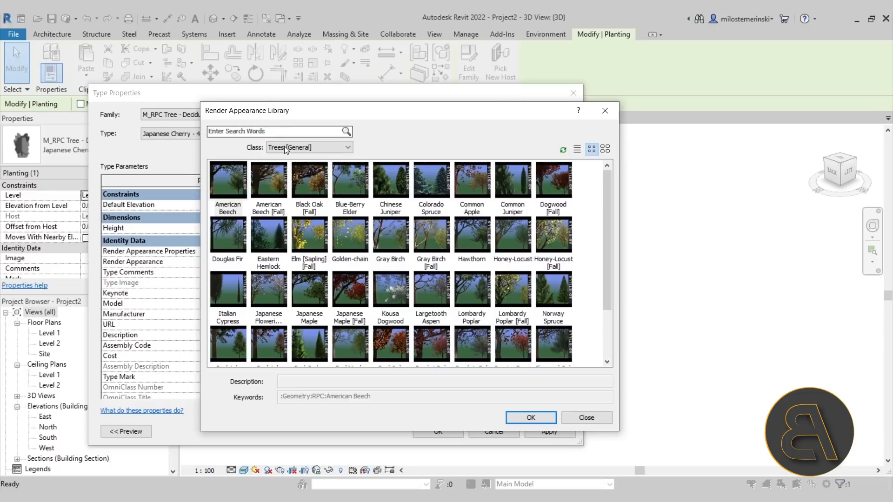
click(310, 147)
click(306, 309)
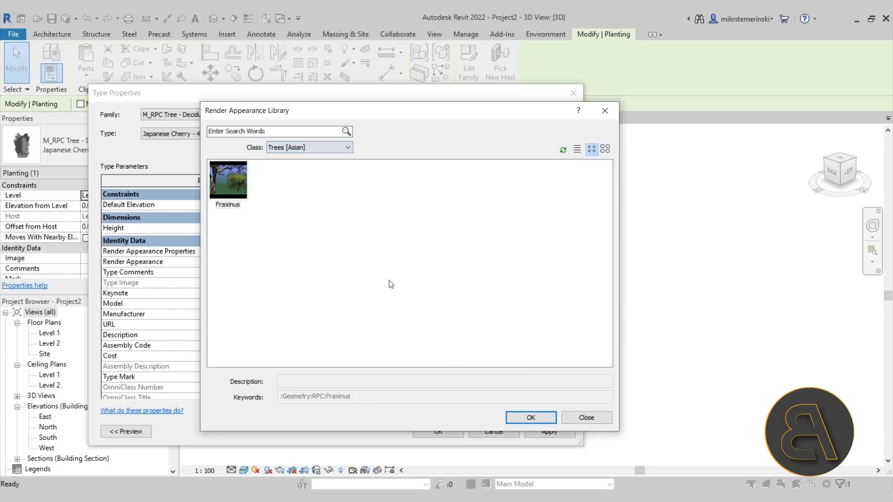
Step: Assign Japanese Maple from the Trees [General] class as the tree type's render appearance, with a height of 4500.0
click(307, 147)
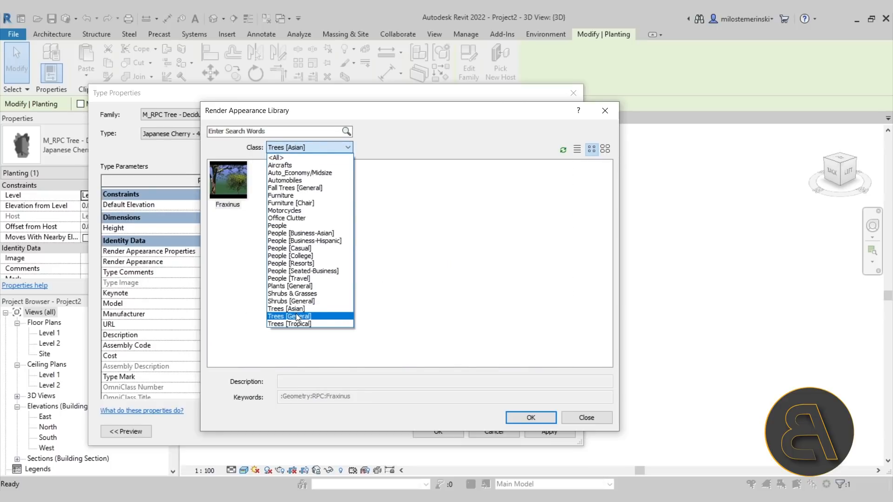
click(298, 317)
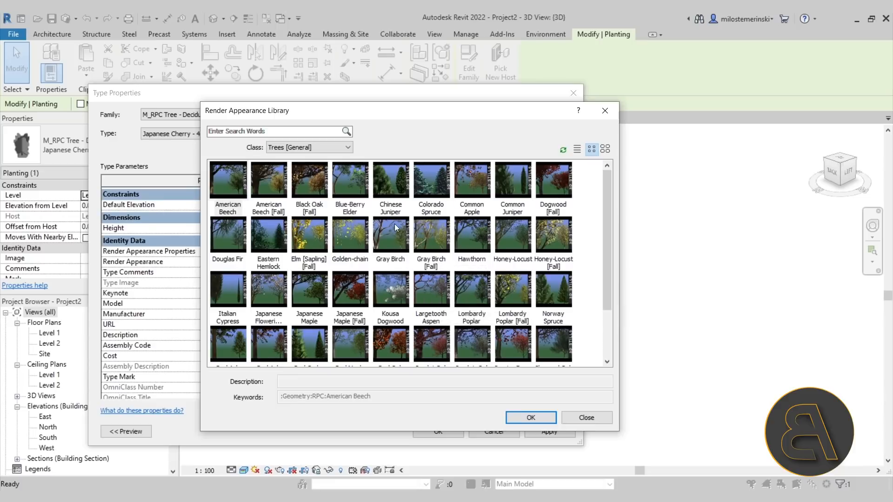
scroll(462, 244, down, 2)
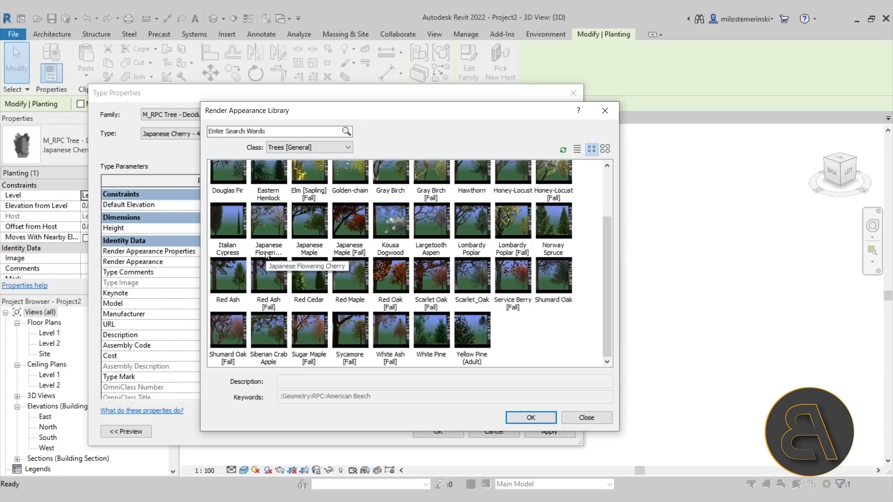
click(310, 222)
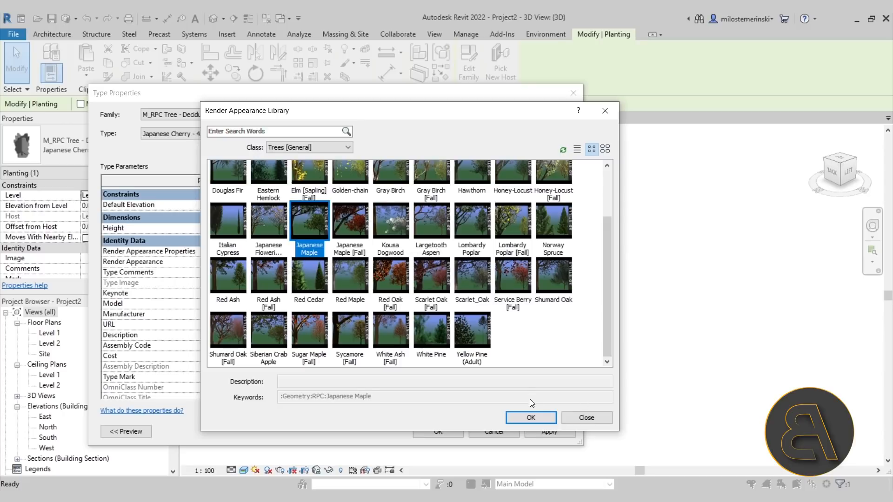
click(520, 416)
click(382, 231)
text(4500.0)
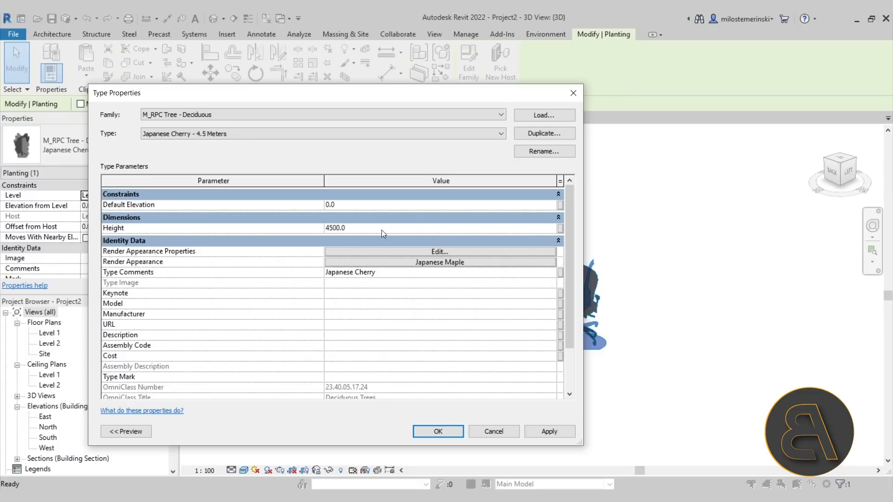
Step: Toggle Lock View in the Japanese Maple's render appearance properties and apply the tree type changes
click(399, 252)
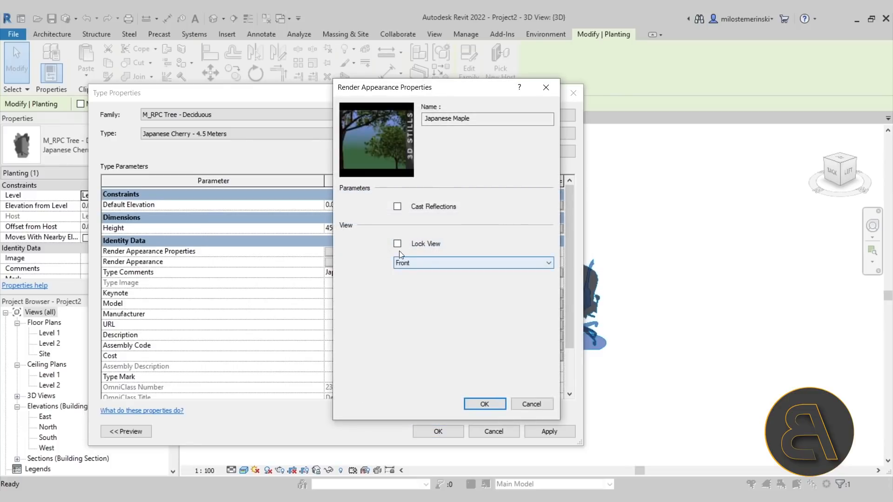
click(398, 244)
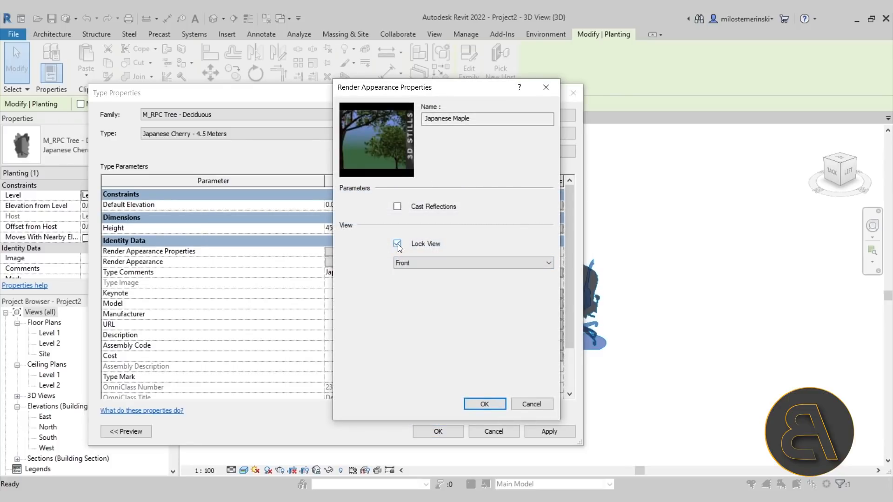
click(425, 264)
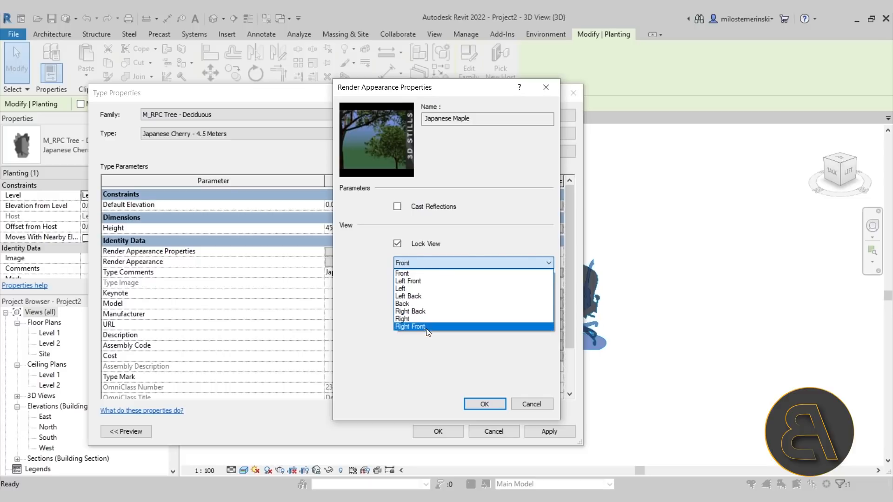
click(404, 248)
click(484, 405)
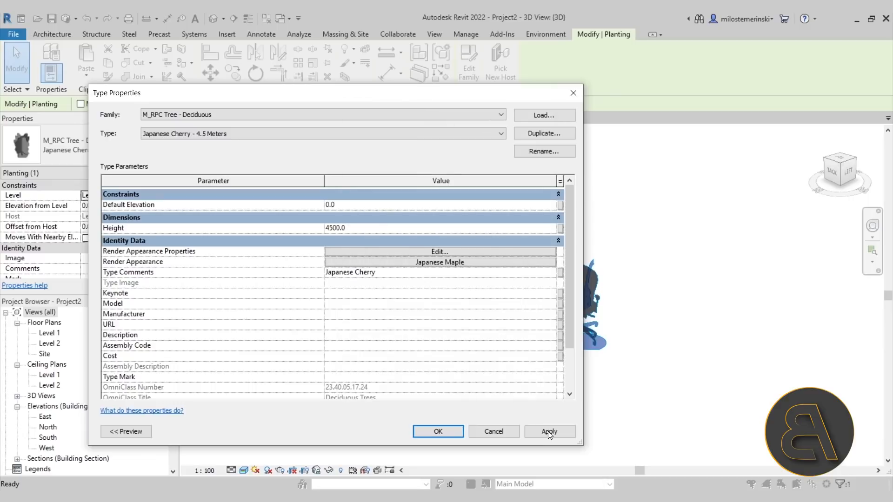
click(451, 430)
Step: Examine the deciduous tree's shape in the 3D view from several angles, both selected and unselected
click(516, 372)
scroll(476, 321, down, 5)
shift+middle_drag(513, 354, 541, 353)
click(533, 331)
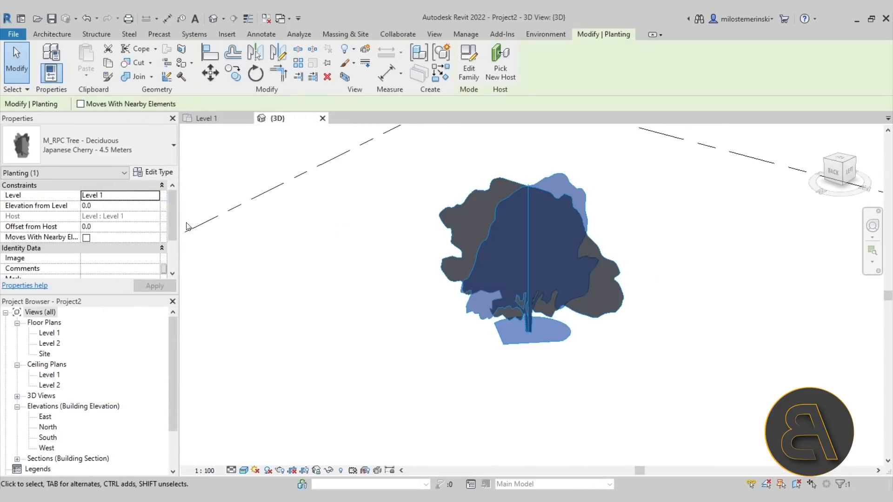
click(333, 301)
click(514, 307)
shift+middle_drag(458, 314, 451, 289)
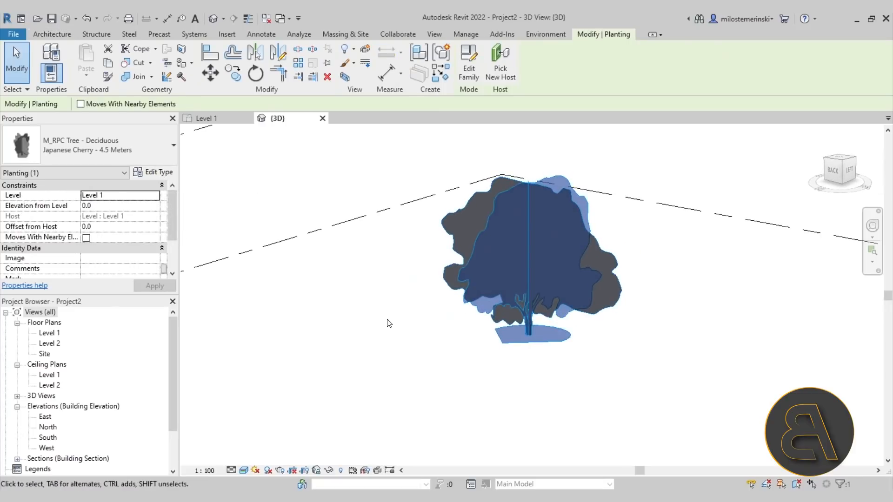
click(387, 319)
click(528, 320)
shift+middle_drag(605, 328, 592, 351)
click(592, 350)
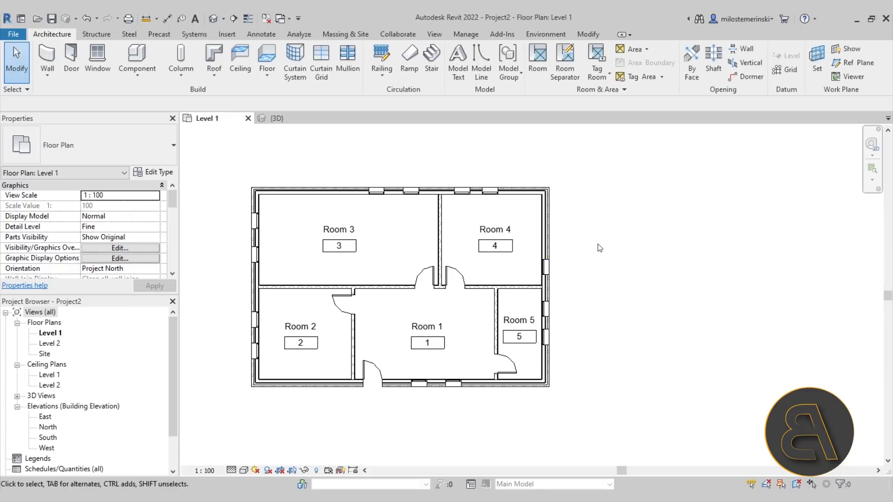
Step: Place a color fill legend beside the building on the Level 1 floor plan
click(255, 34)
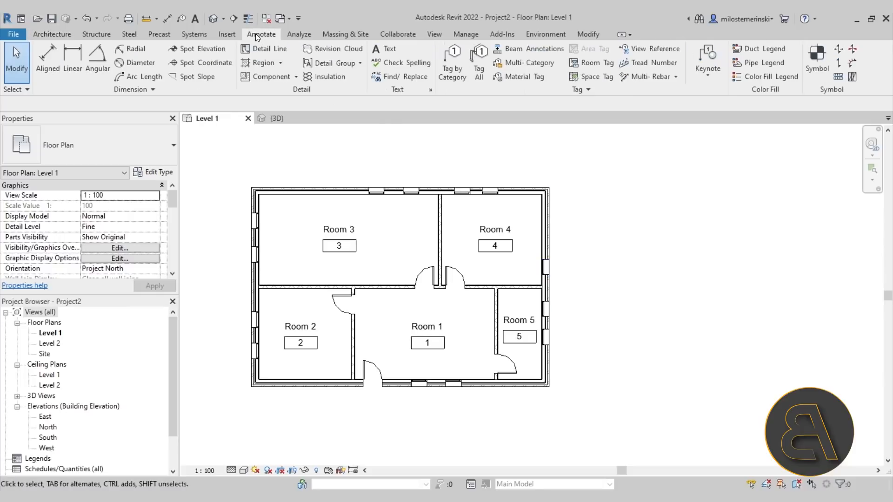
click(759, 77)
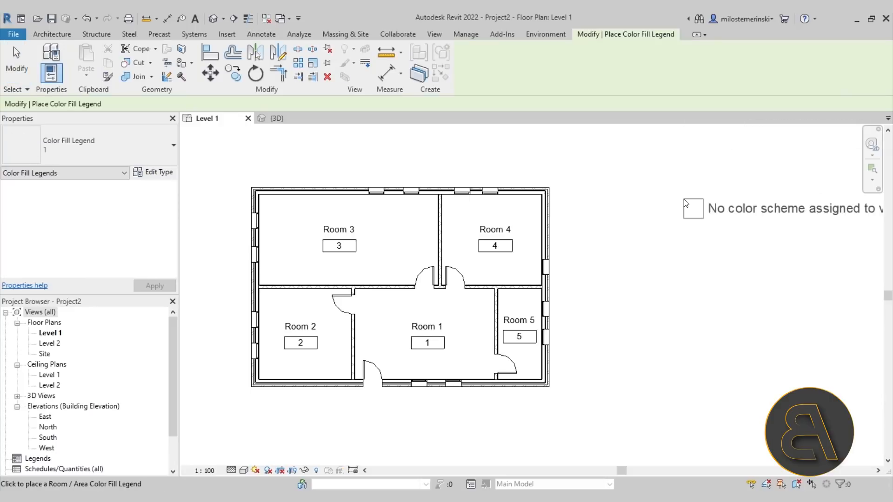
click(609, 204)
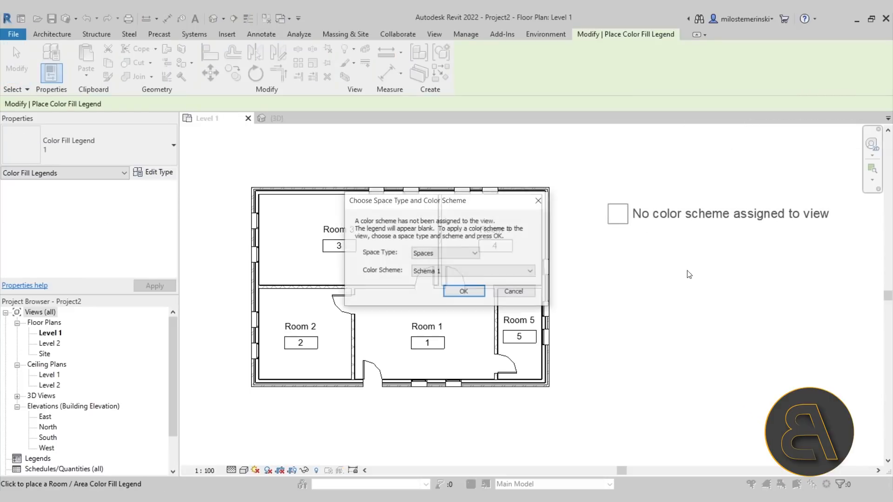
Step: Color the Level 1 plan using the Rooms space type and the Name color scheme
click(426, 254)
click(427, 272)
click(450, 275)
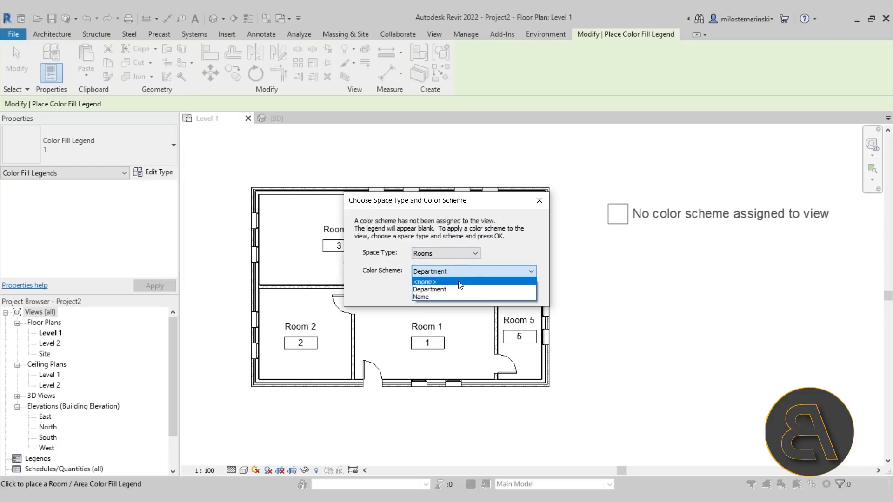
click(456, 273)
click(456, 275)
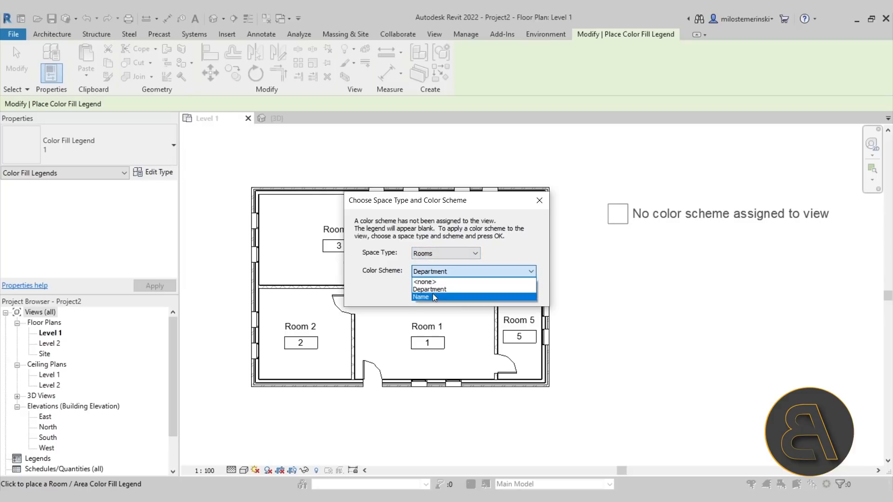
click(433, 295)
drag(395, 206, 618, 236)
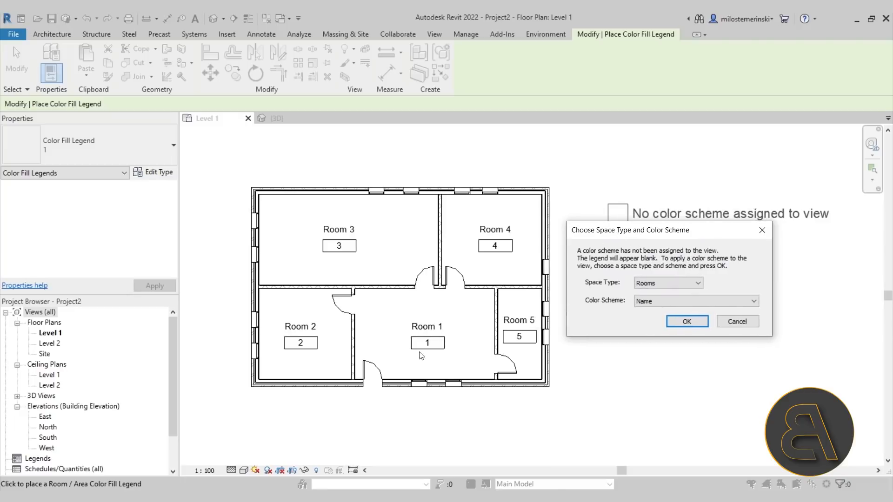
click(686, 322)
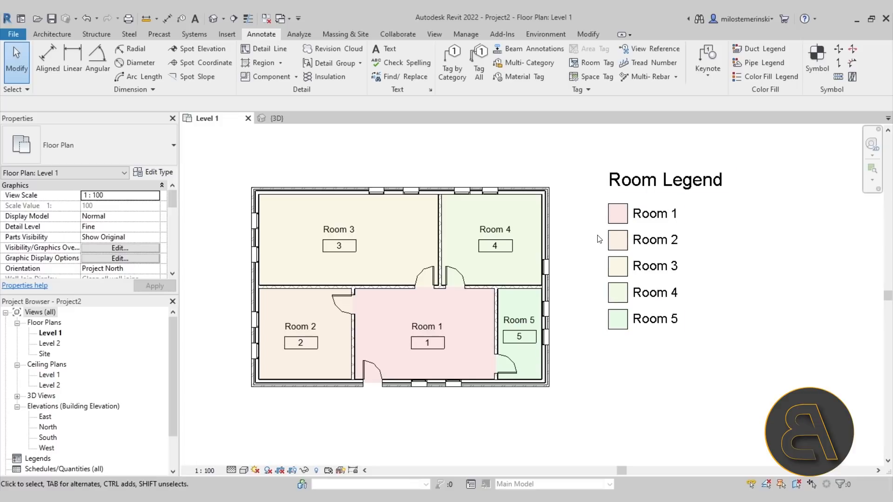
Step: Move the room legend slightly closer to the floor plan and a little lower
scroll(600, 246, up, 2)
middle_drag(594, 249, 603, 260)
scroll(600, 258, down, 1)
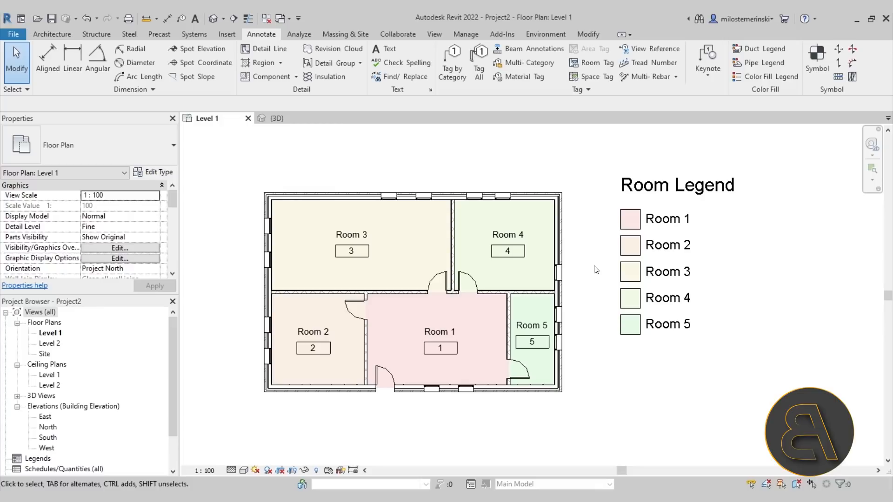
drag(659, 190, 640, 205)
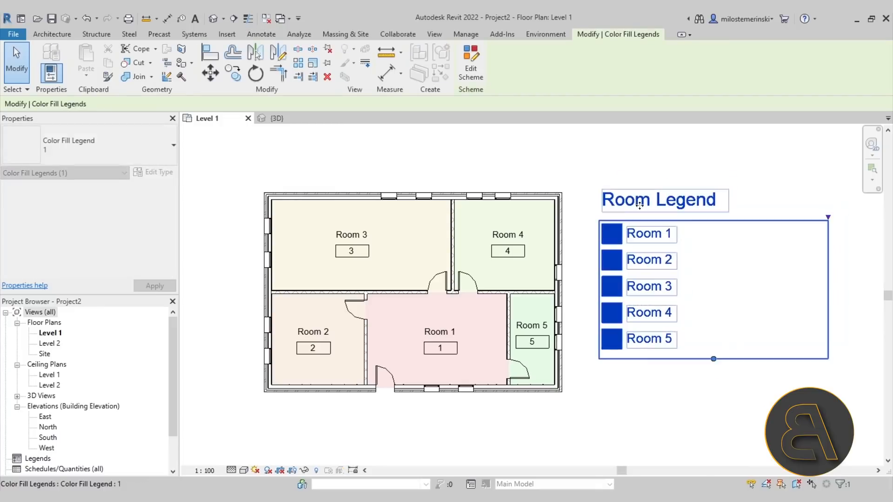
click(585, 173)
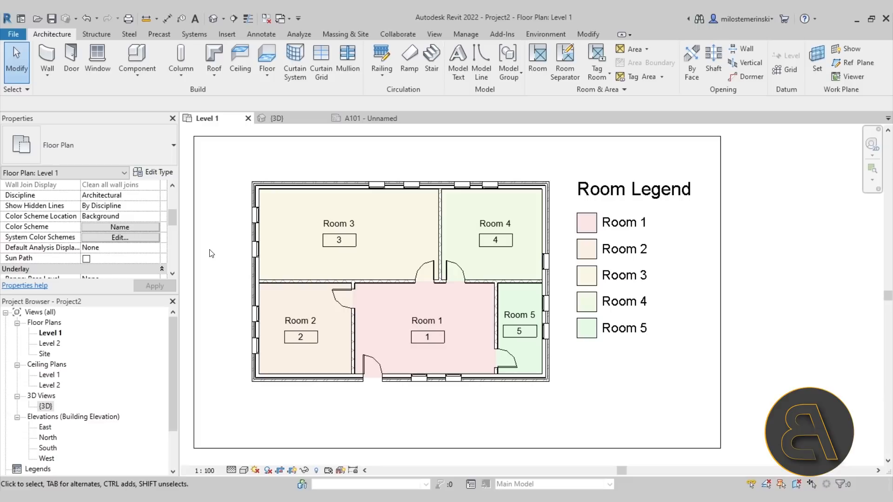
Step: Open sheet A101 with the floor plan and 3D views
click(356, 119)
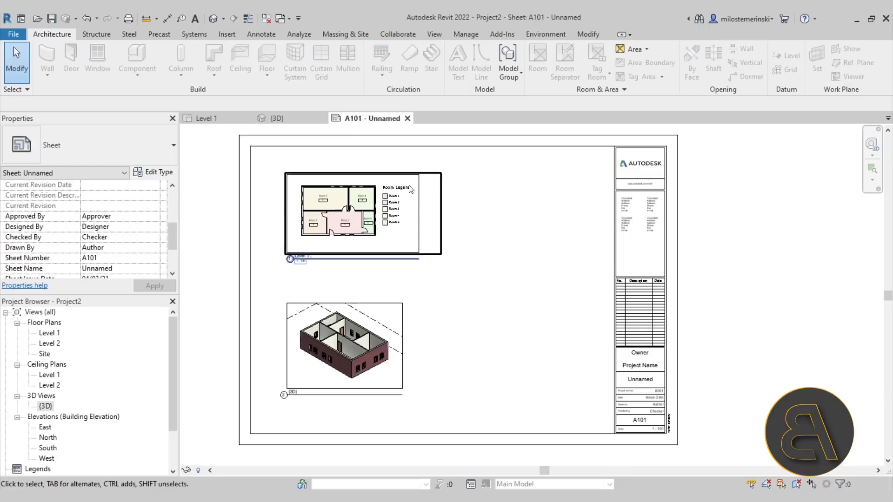
middle_drag(539, 294, 514, 296)
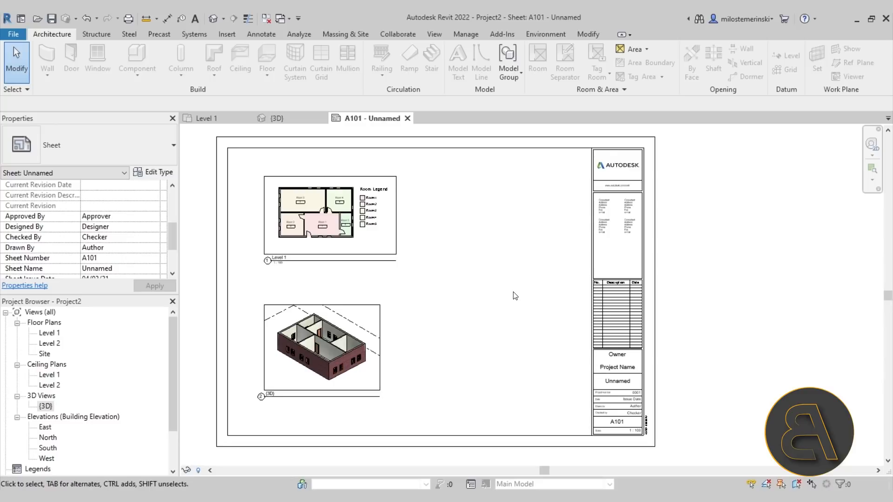
Step: Review the print settings and available printers for the sheet, leaving without printing
click(16, 35)
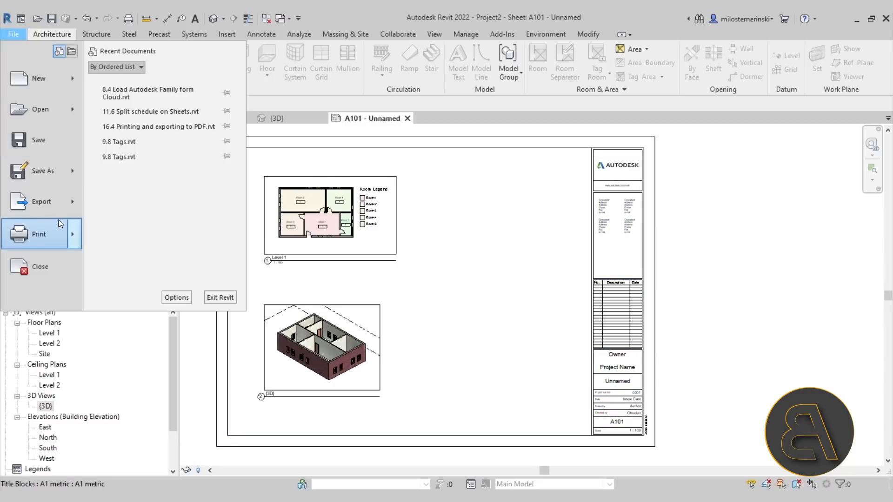
click(48, 233)
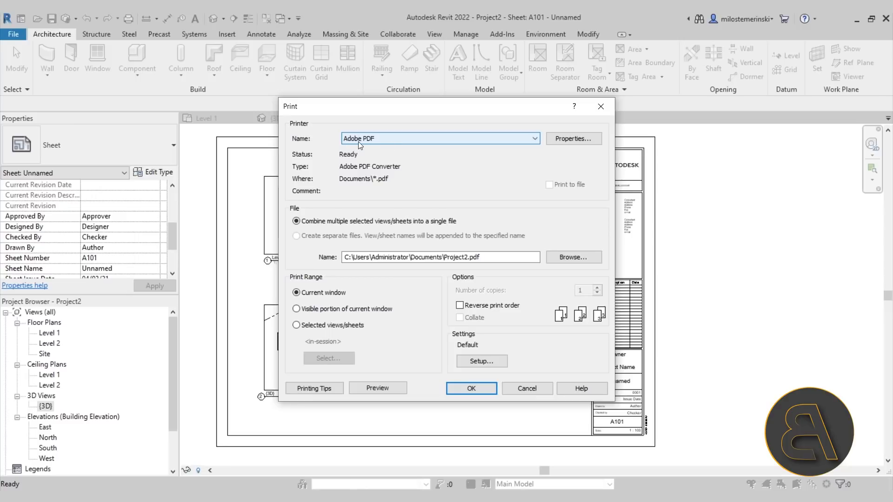
click(399, 139)
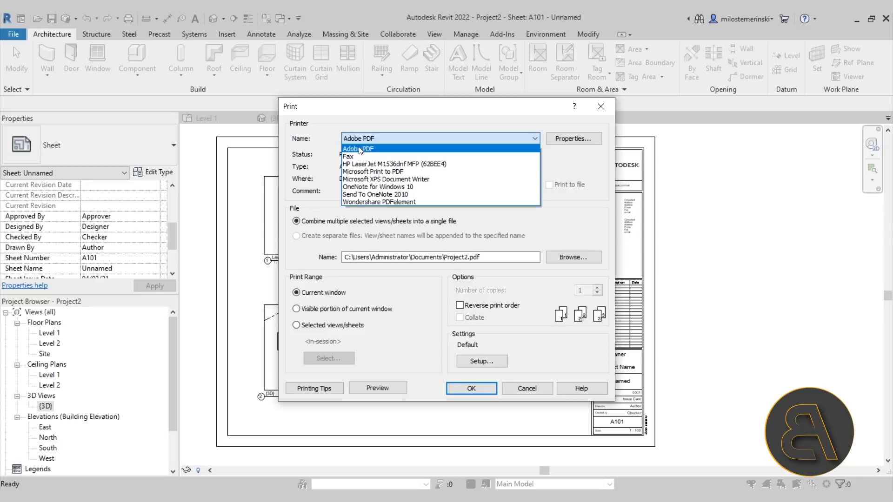
click(571, 165)
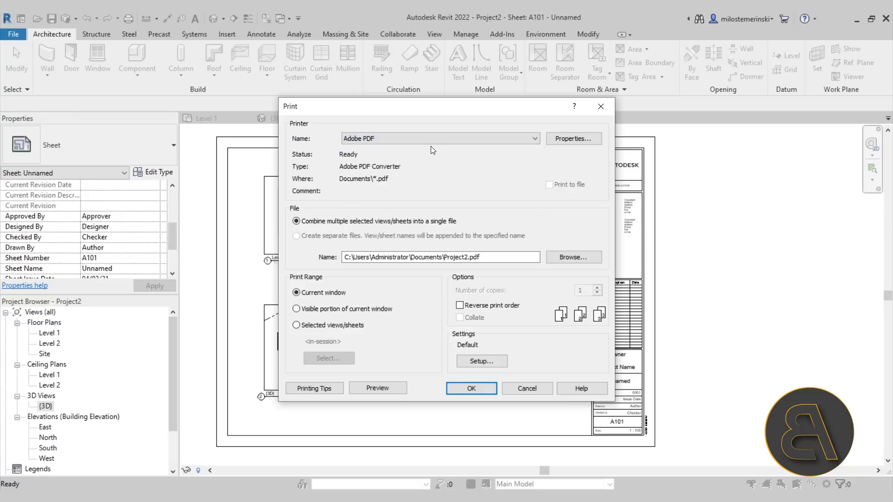
click(522, 389)
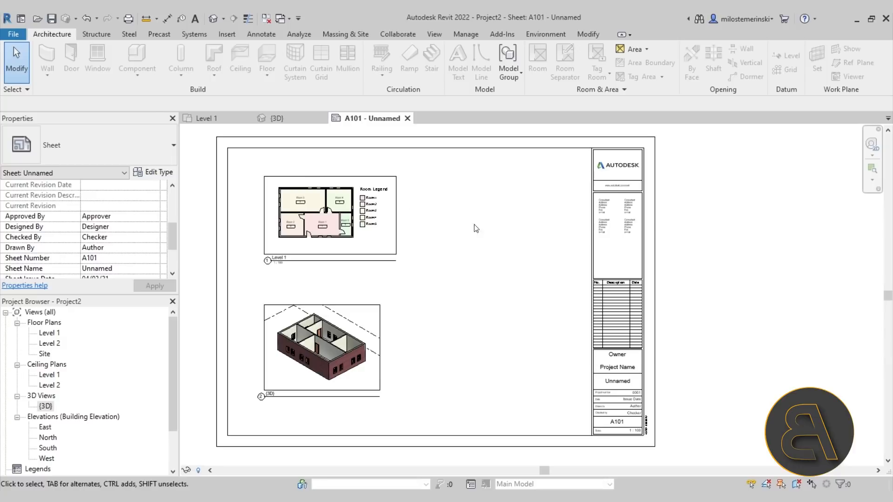
Step: Open the PDF export settings for sheet A101 and move them aside from the sheet's center
click(13, 35)
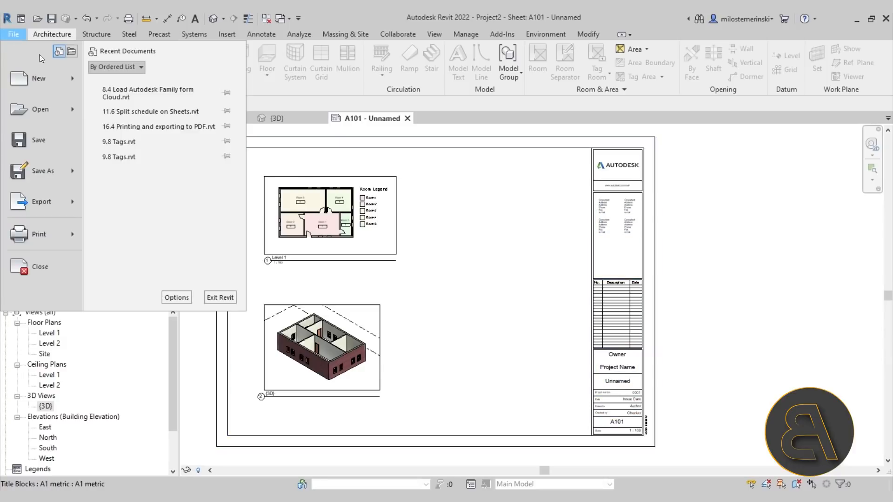
mouse_move(35, 209)
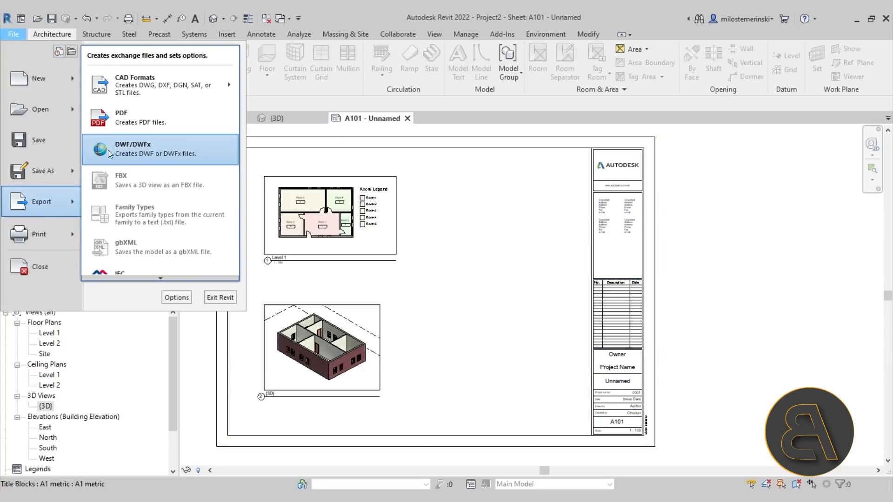
click(121, 126)
drag(399, 55, 207, 56)
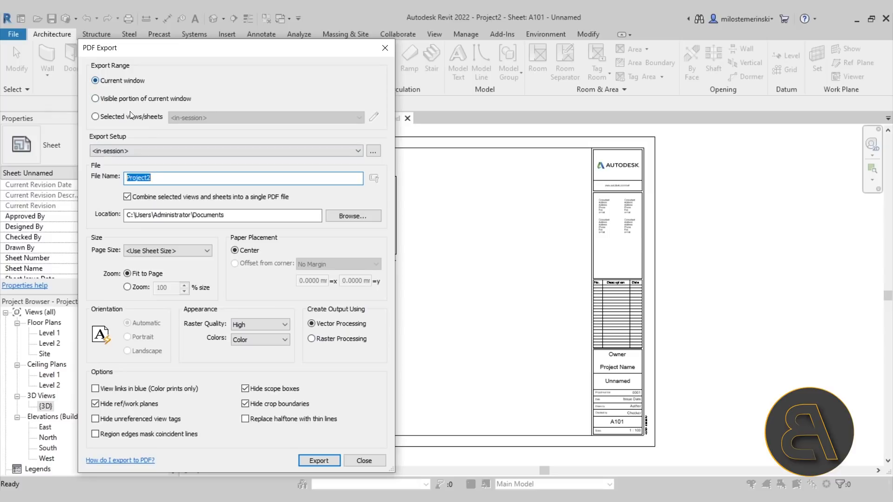
Step: Review the views and sheets that can be included in the PDF export, leaving without selecting any
click(95, 116)
click(258, 121)
click(259, 127)
click(375, 117)
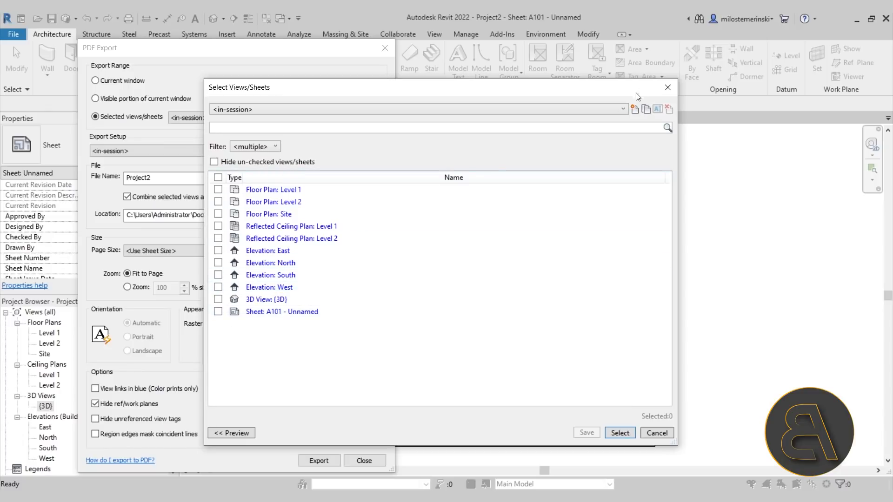
click(668, 87)
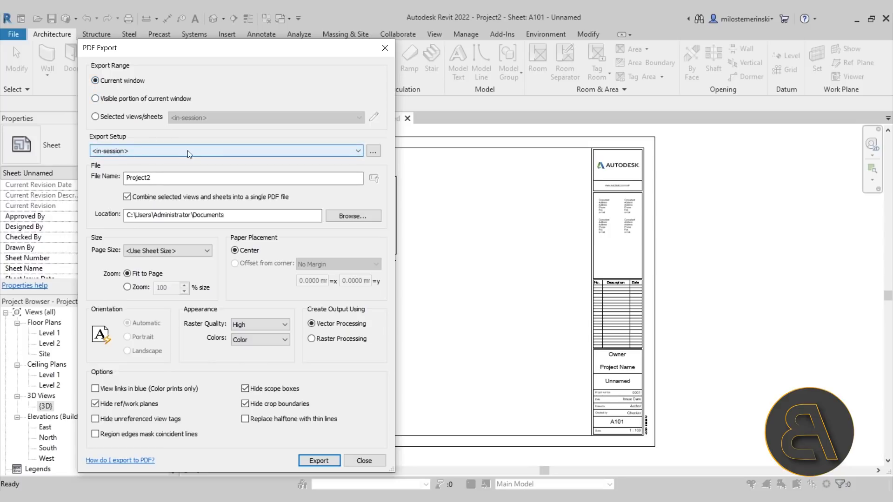
Step: Examine the available export setups and the options for saving or managing them
click(357, 150)
click(357, 151)
click(372, 150)
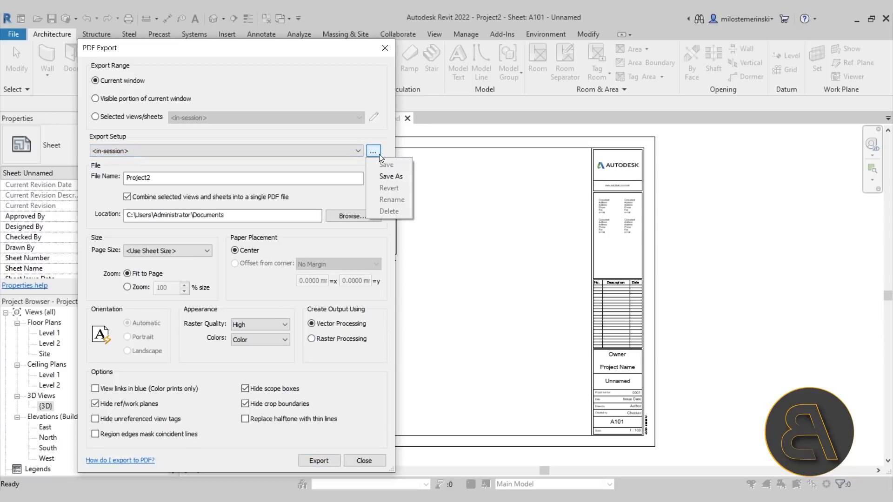
click(367, 142)
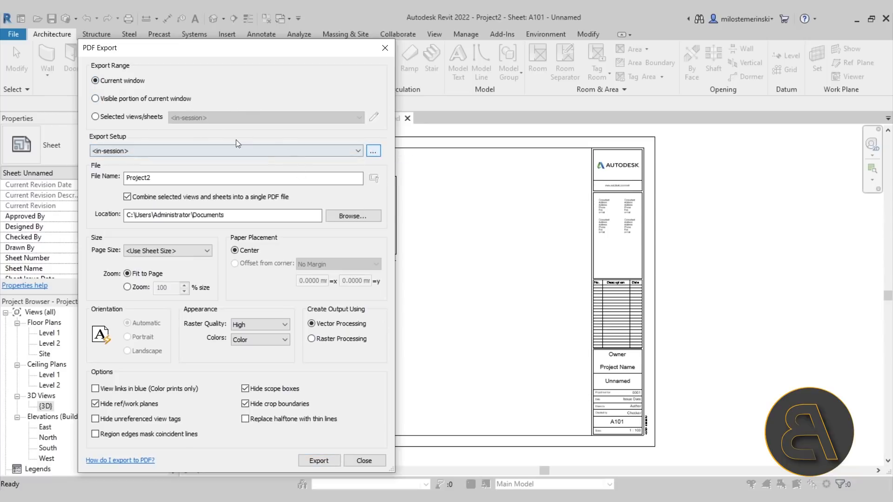
click(287, 151)
click(187, 144)
click(368, 151)
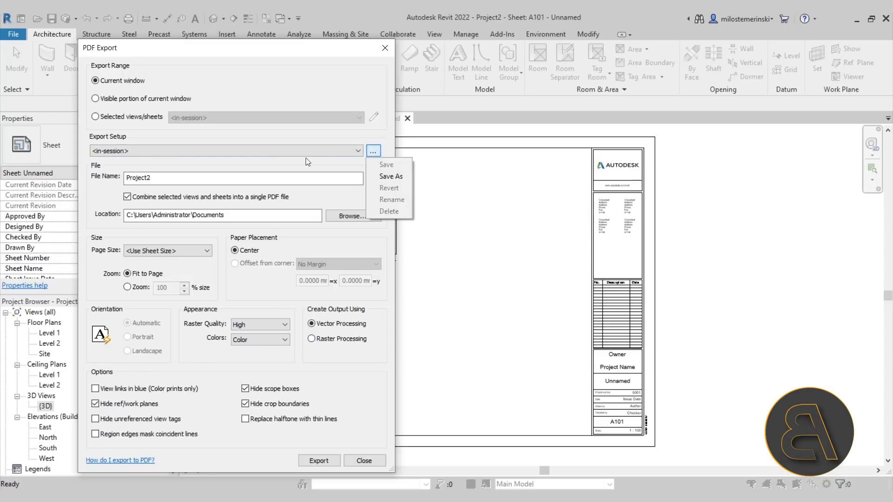
click(266, 168)
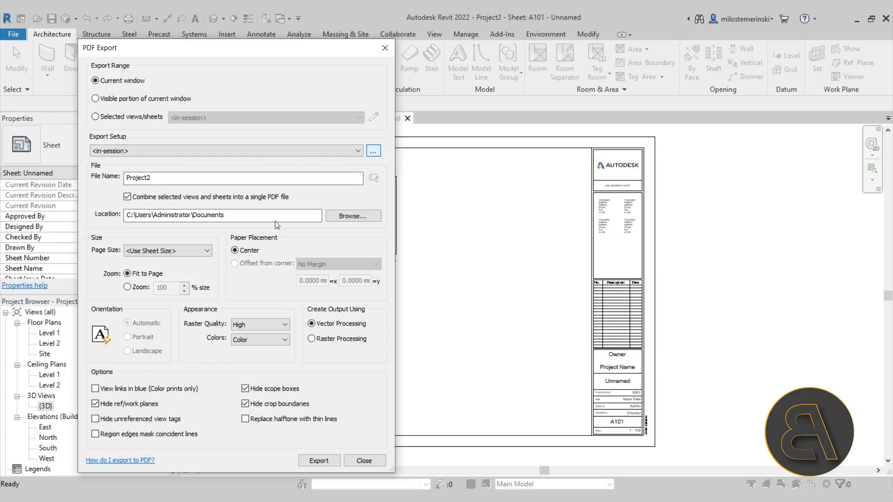
Step: Set the PDF export location to the Desktop folder
click(352, 219)
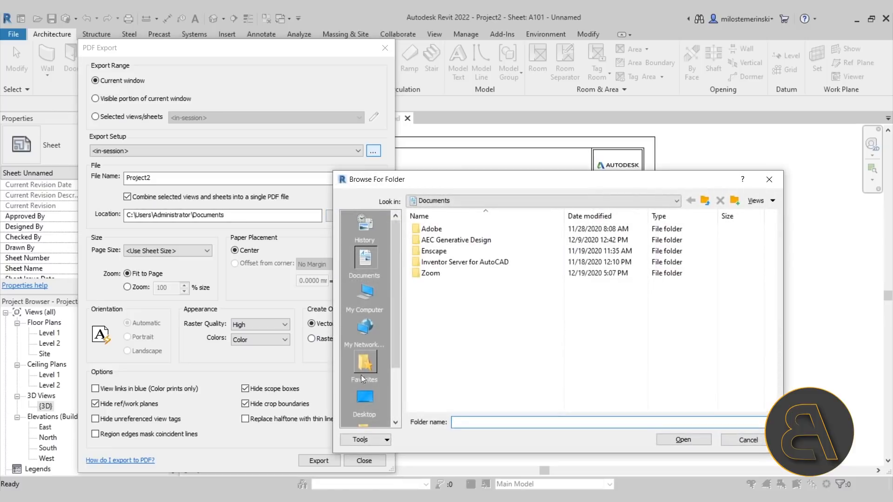
click(359, 403)
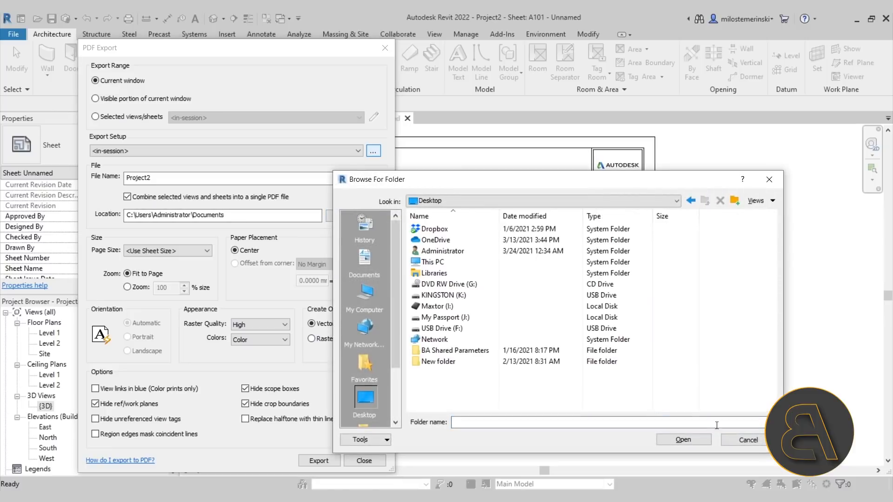
click(688, 441)
Step: Try the ANSI B 11 x 17 in page size and return to using the sheet size
scroll(147, 248, down, 2)
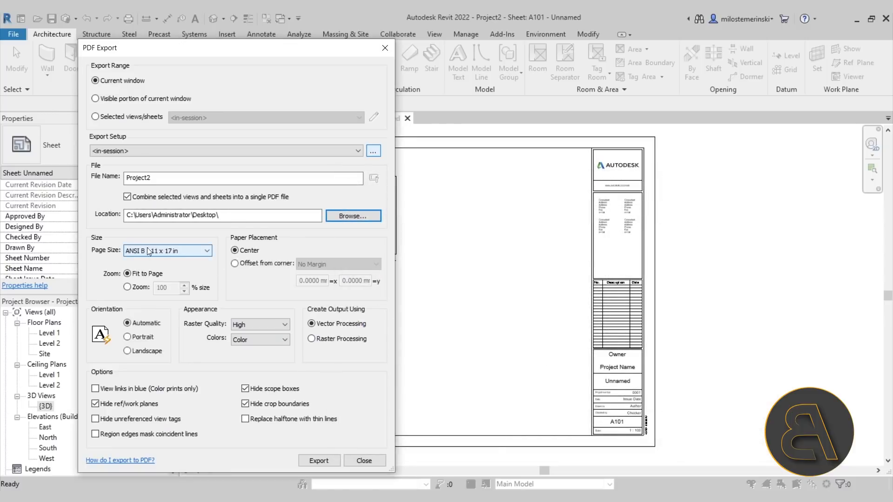
click(136, 254)
click(135, 260)
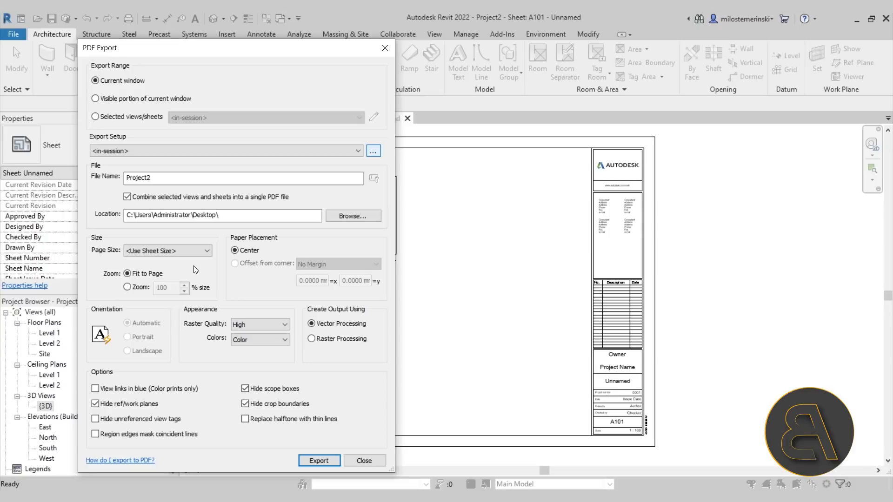
click(193, 251)
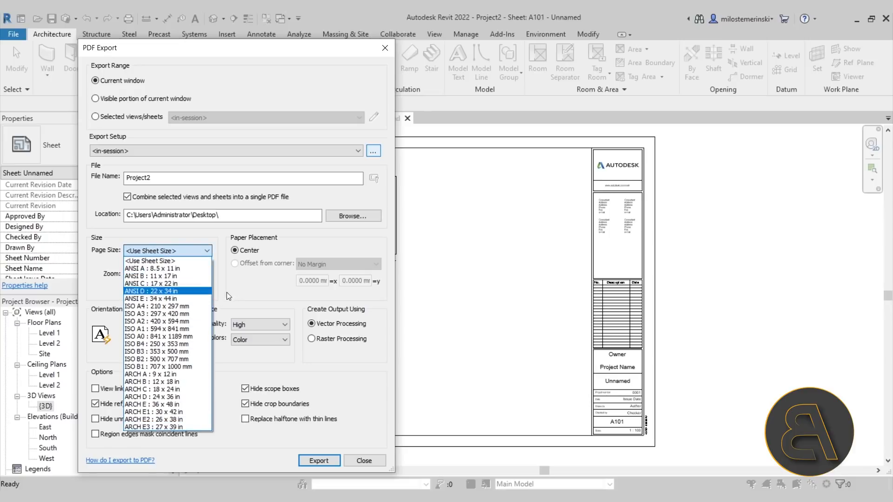
click(196, 261)
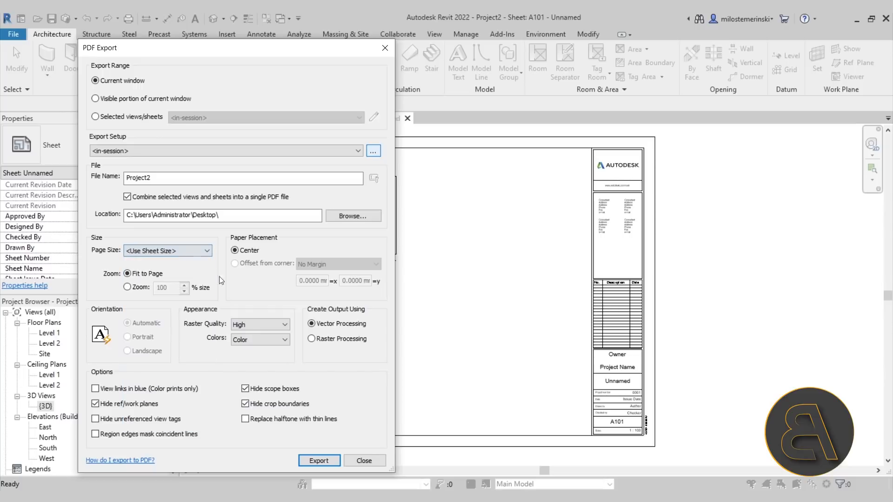
Step: Try the ISO A1 page size and corner-offset placement, restoring the sheet size and centered placement
click(186, 253)
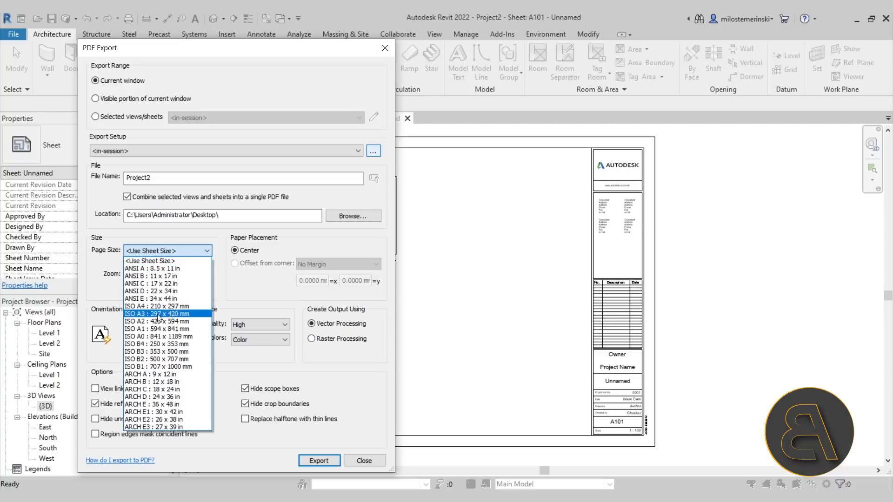
click(160, 329)
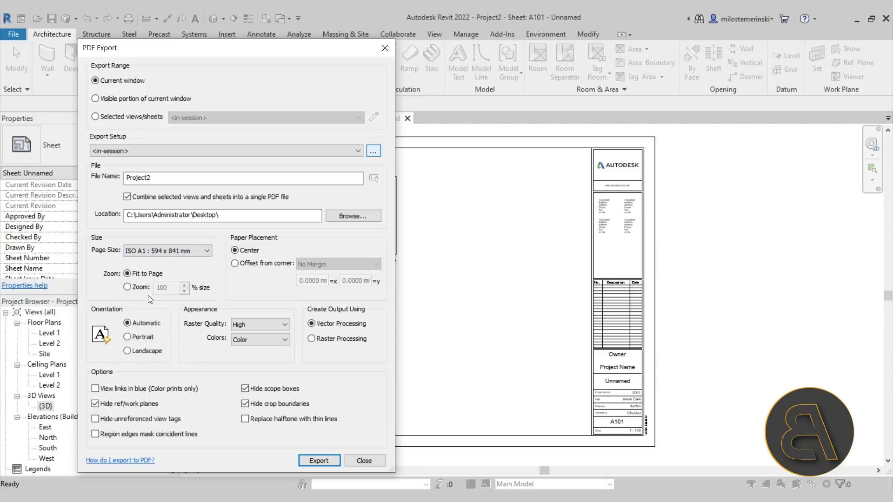
click(235, 263)
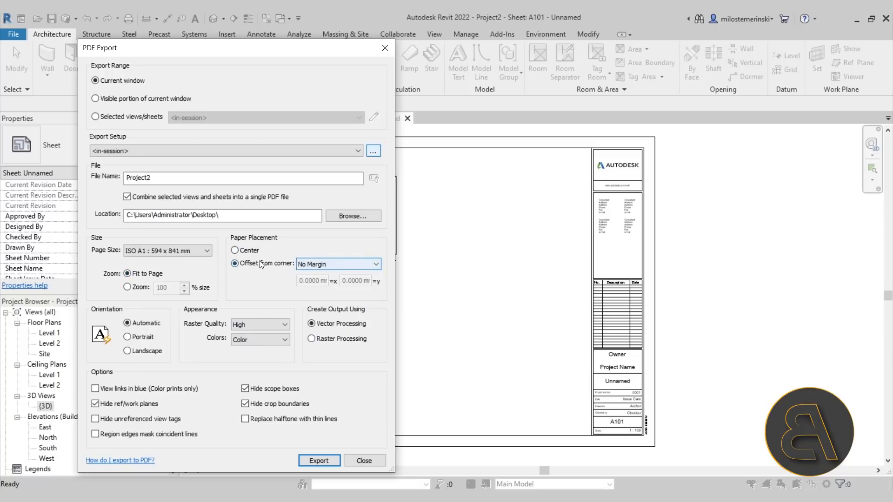
click(234, 251)
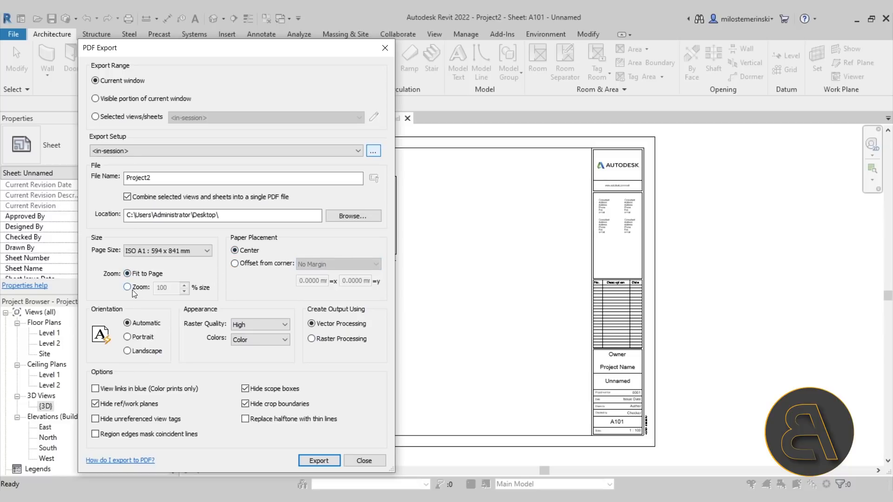
click(144, 254)
scroll(143, 262, up, 1)
click(141, 261)
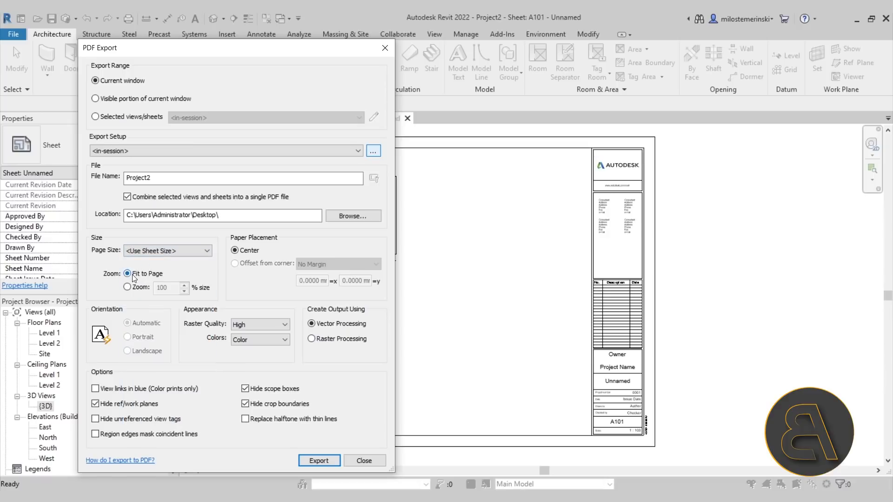
Step: Set the zoom to 100% and export the sheet as Project2 in PDF format without saving the settings
click(127, 287)
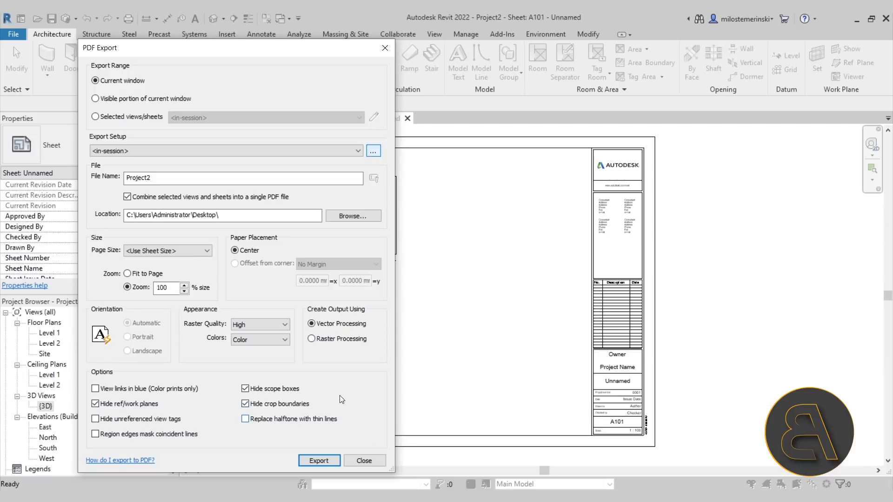
click(321, 461)
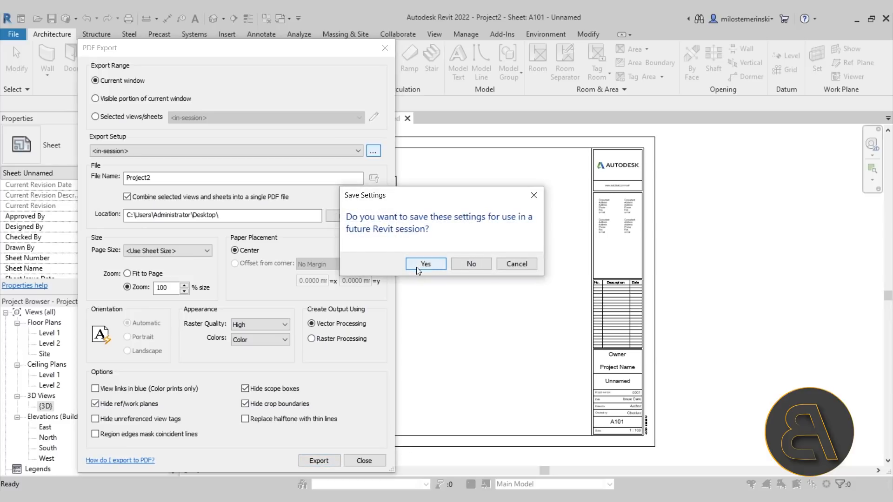
click(467, 265)
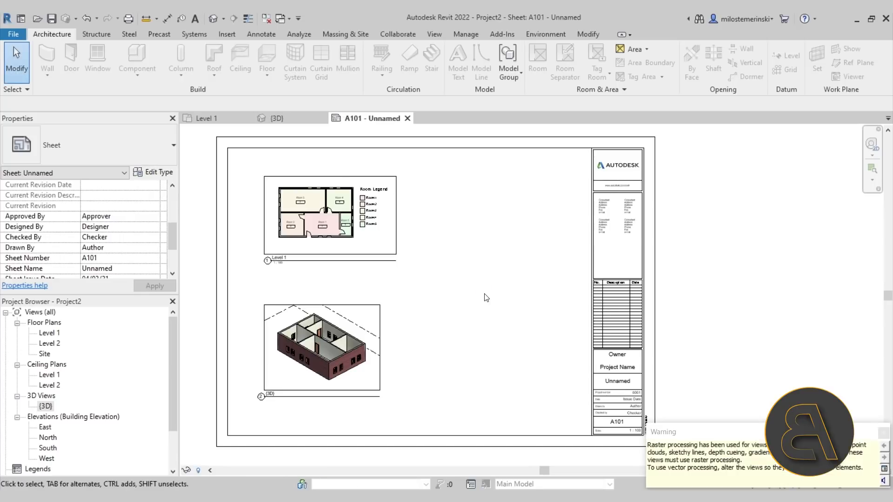
click(484, 294)
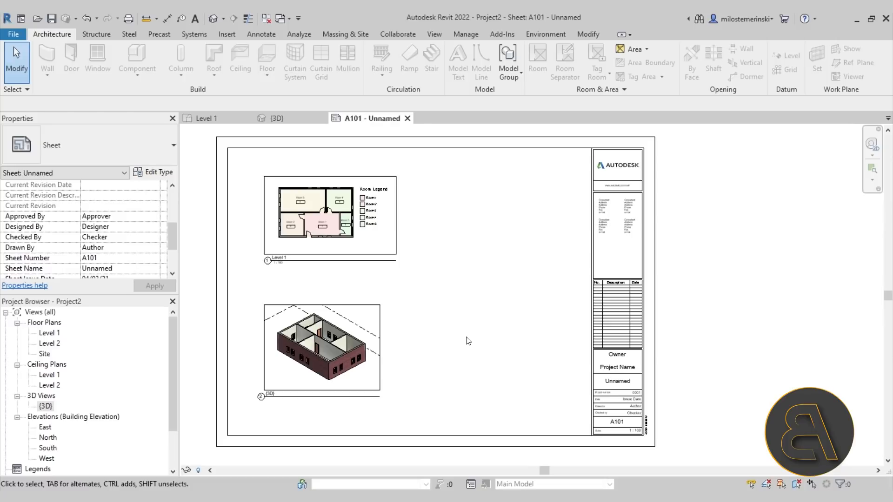
Step: Switch to Wondershare PDFelement and examine the colored floor plan and room legend in the exported Project2.pdf
middle_drag(489, 349, 477, 349)
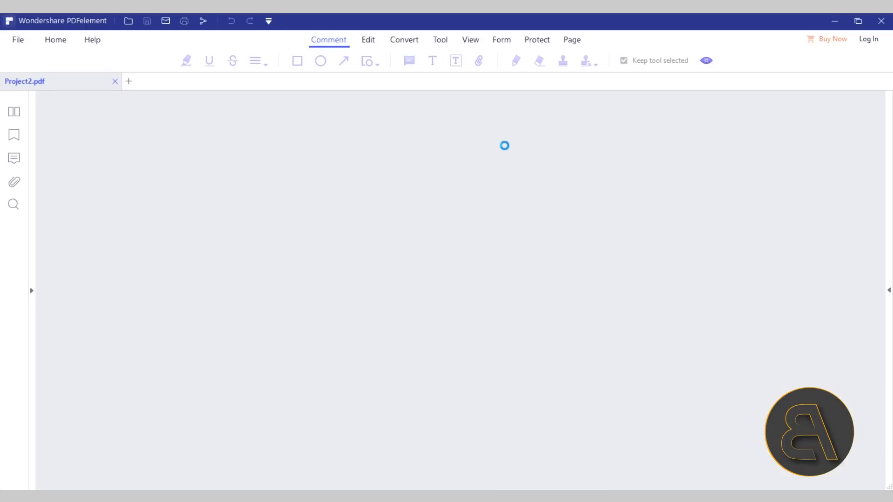
scroll(507, 252, up, 8)
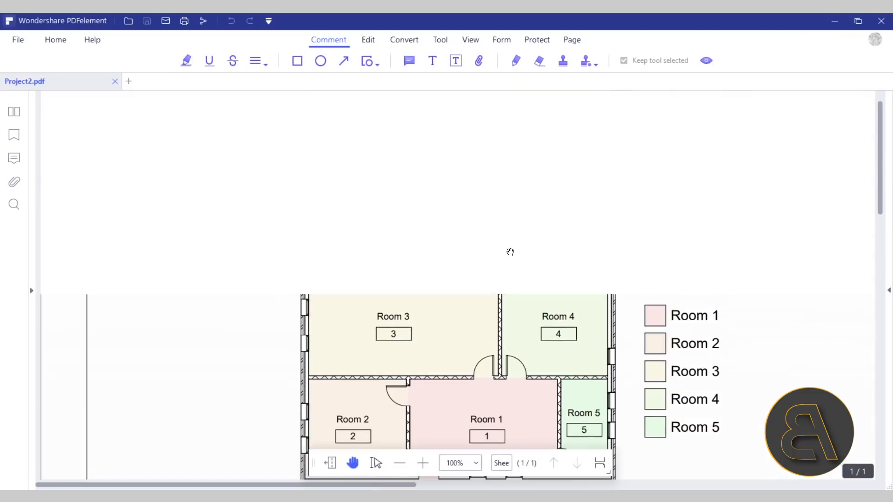
scroll(506, 251, down, 3)
scroll(582, 229, up, 9)
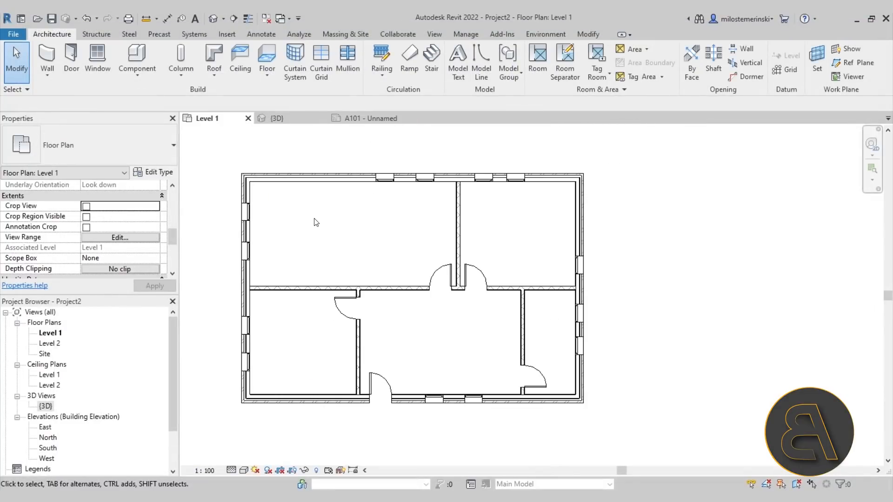
Step: Tag all untagged doors and windows in the Level 1 plan with M_Door Tag and M_Window Tag
click(264, 34)
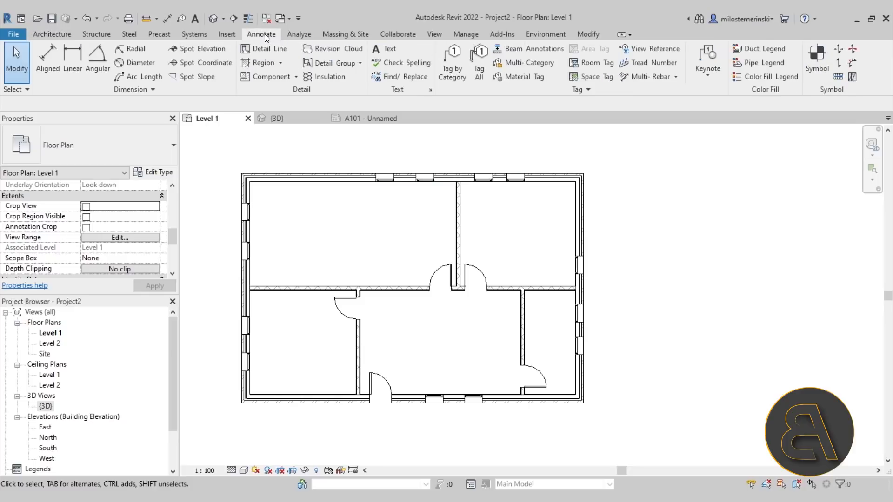
click(473, 78)
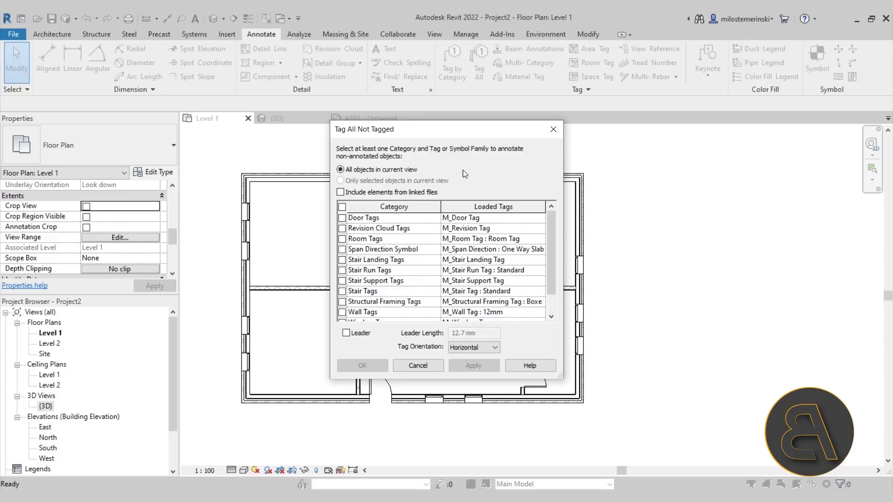
click(342, 218)
scroll(400, 256, down, 1)
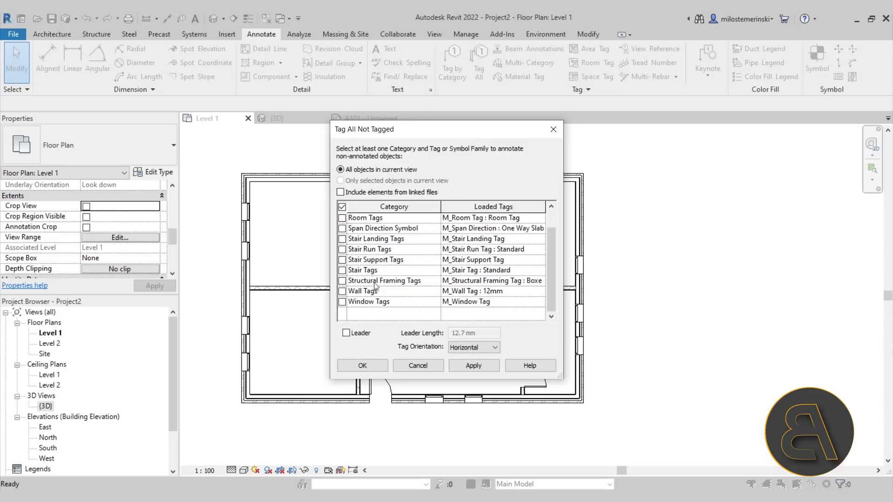
click(342, 302)
click(475, 366)
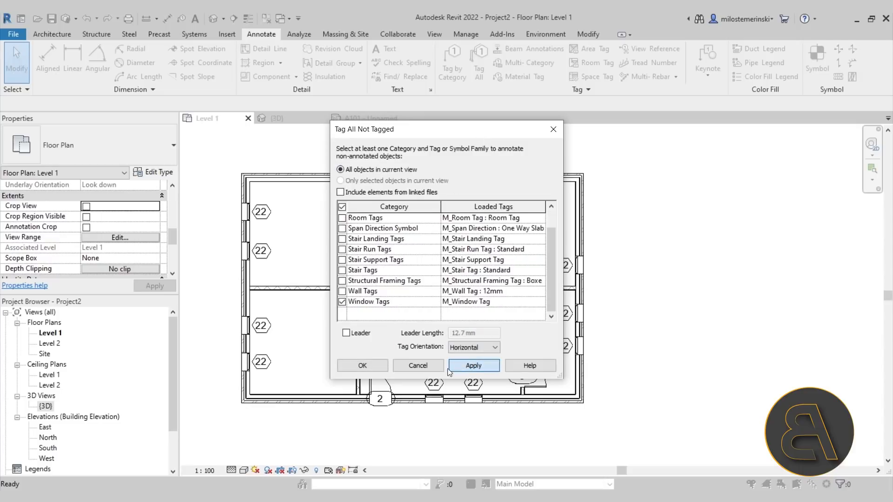
click(375, 367)
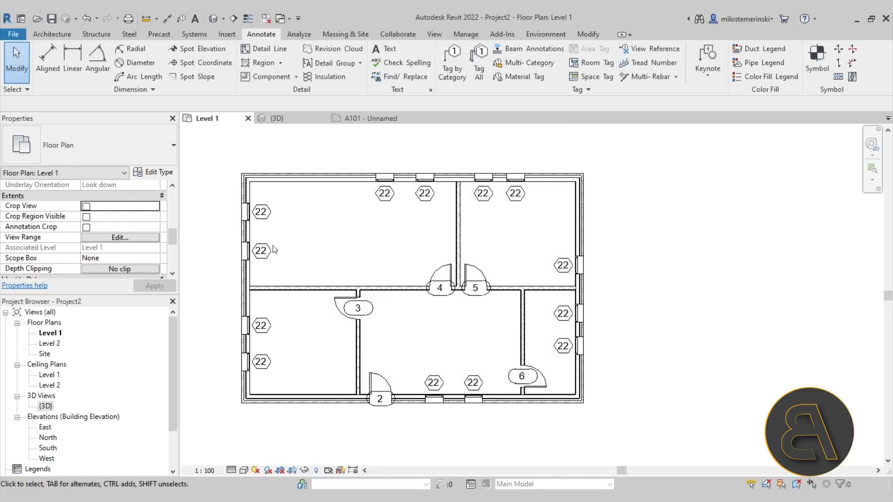
Step: Set the orientation of the four window tags along the plan's left exterior wall to Vertical
drag(251, 157, 278, 430)
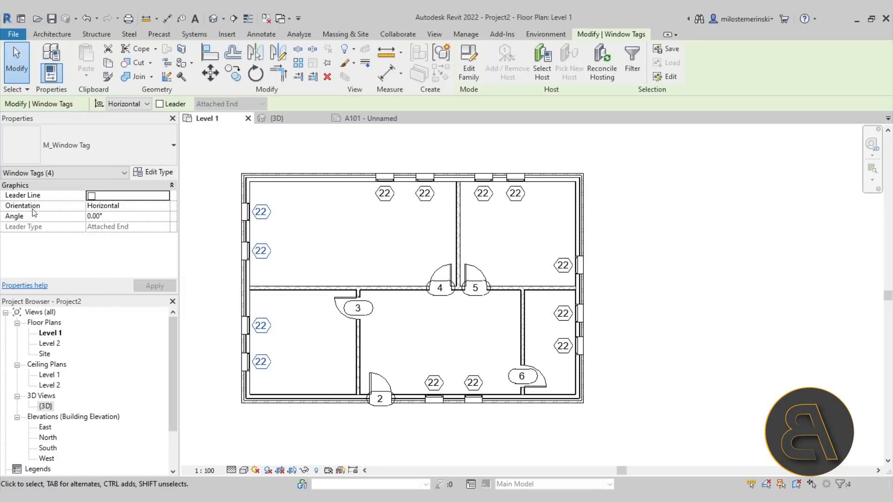
click(164, 205)
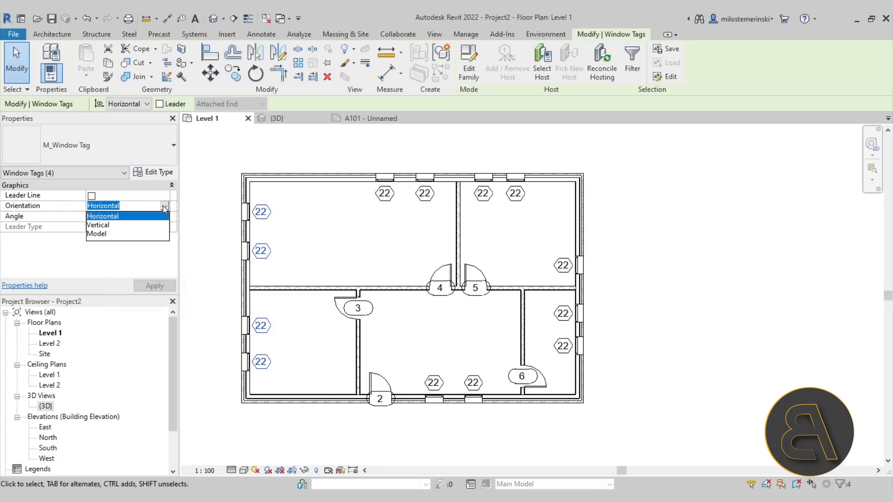
click(113, 224)
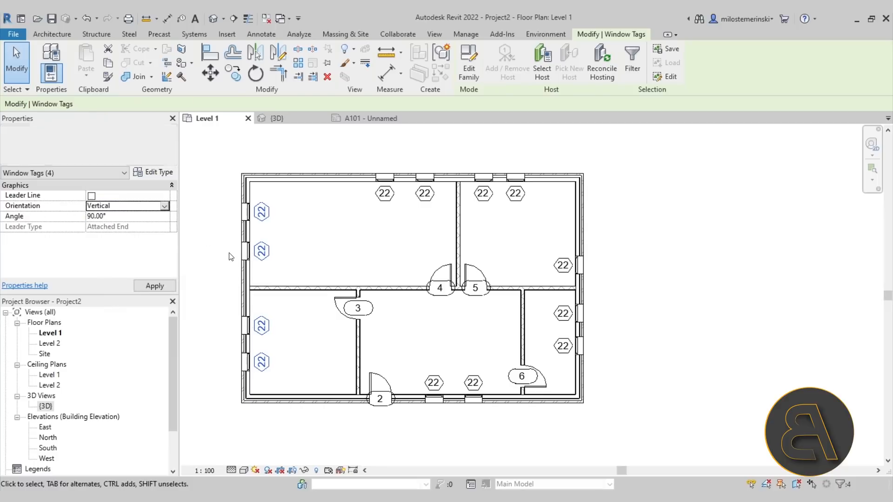
Step: Switch the orientation of the four window tags along the left exterior wall to Model and back to Vertical
click(164, 207)
click(107, 234)
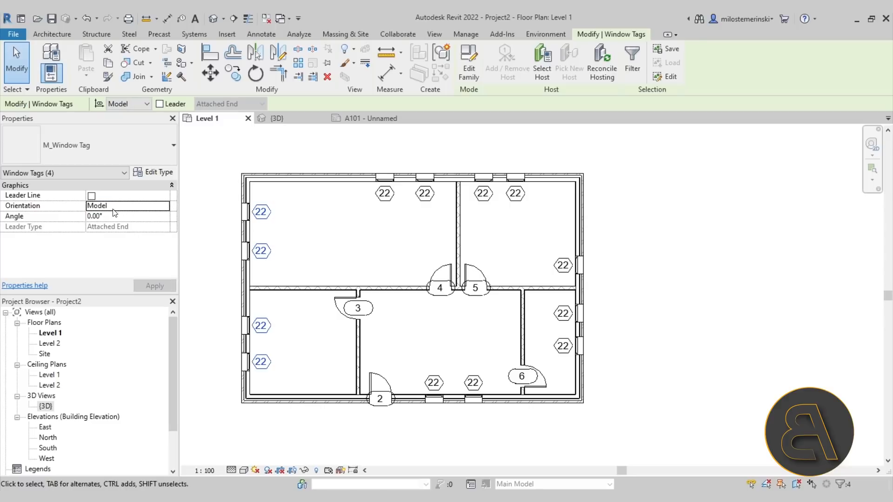
click(165, 206)
click(93, 226)
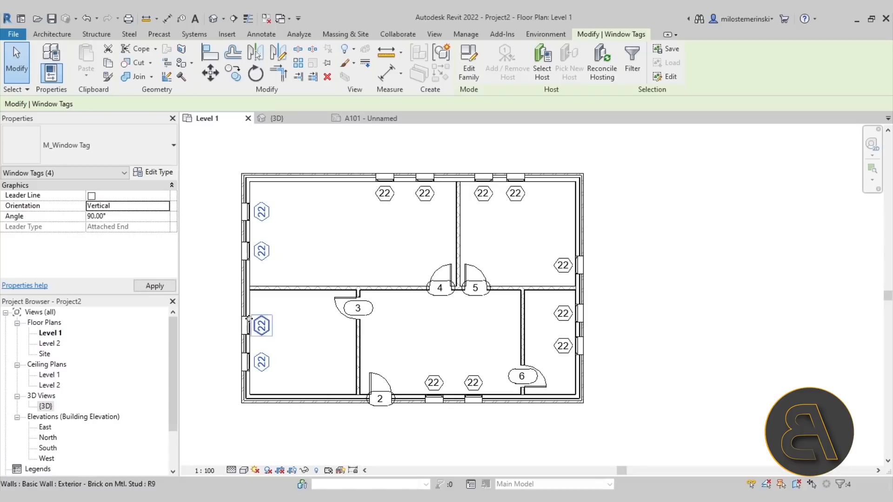
click(155, 281)
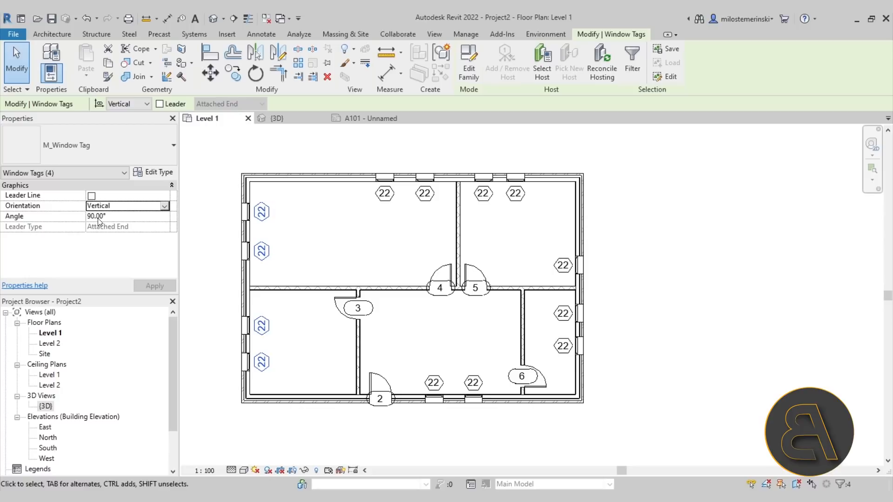
Step: Try a 45° angle on the four window tags along the left exterior wall, and restore their Vertical orientation
click(129, 217)
text(45)
key(Return)
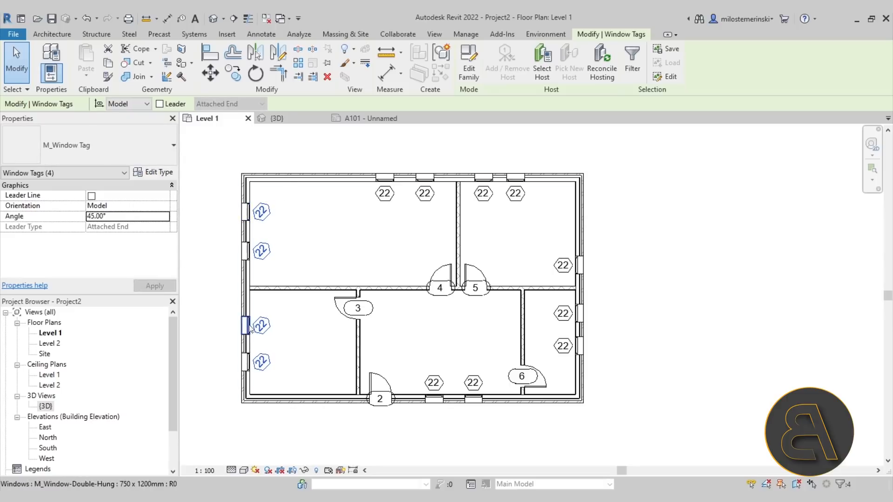
click(146, 221)
click(163, 205)
click(134, 222)
click(157, 289)
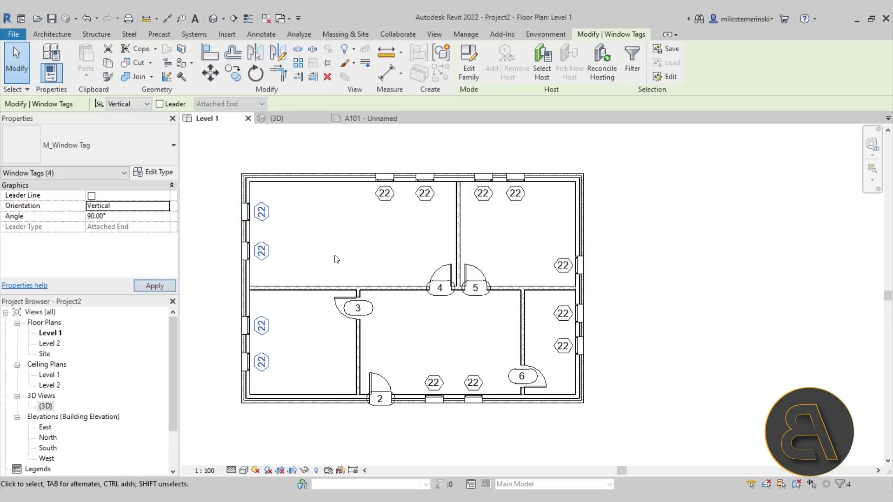
click(335, 257)
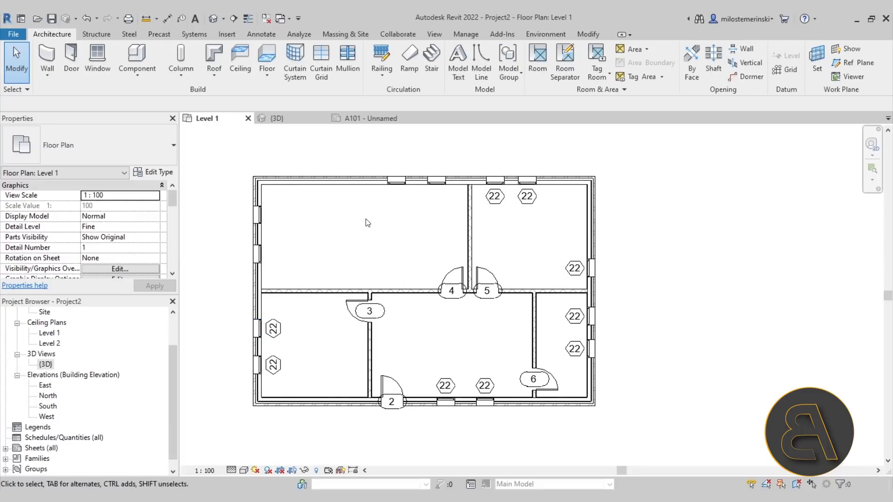
Step: Use Tag by Category with a leader line to tag the upper-left room's first window in the upper exterior wall
click(265, 35)
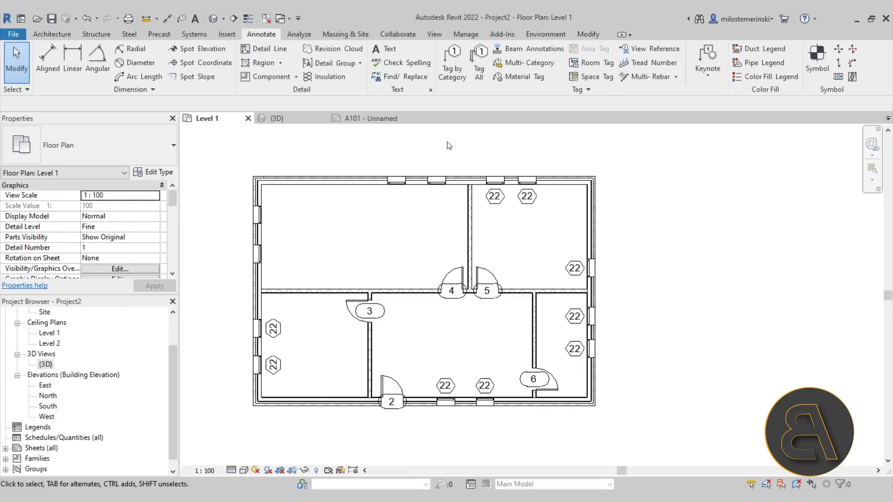
click(450, 80)
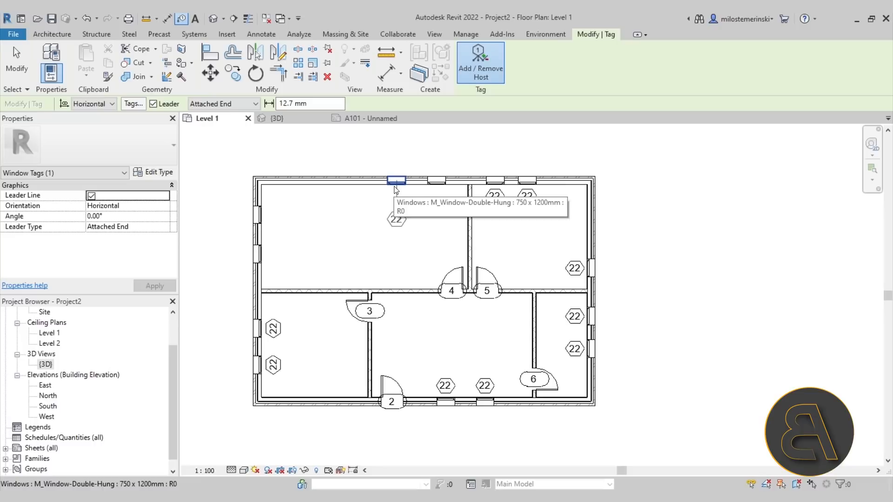
click(91, 198)
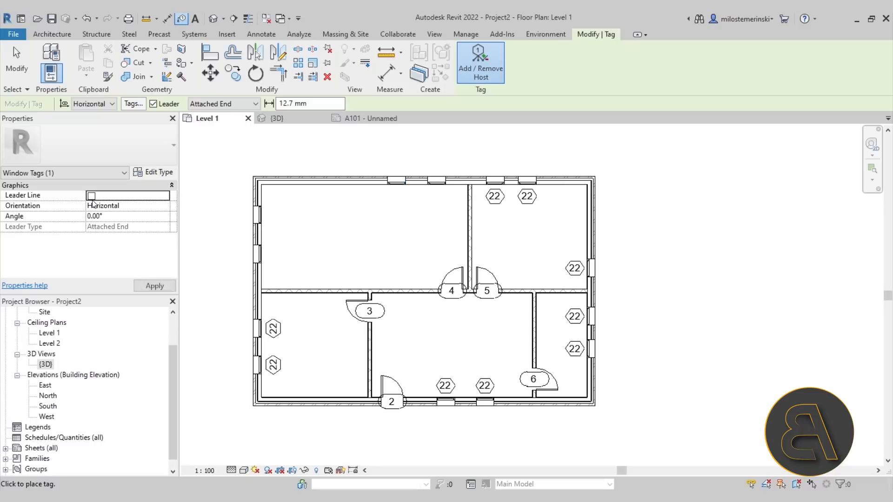
click(91, 198)
click(397, 186)
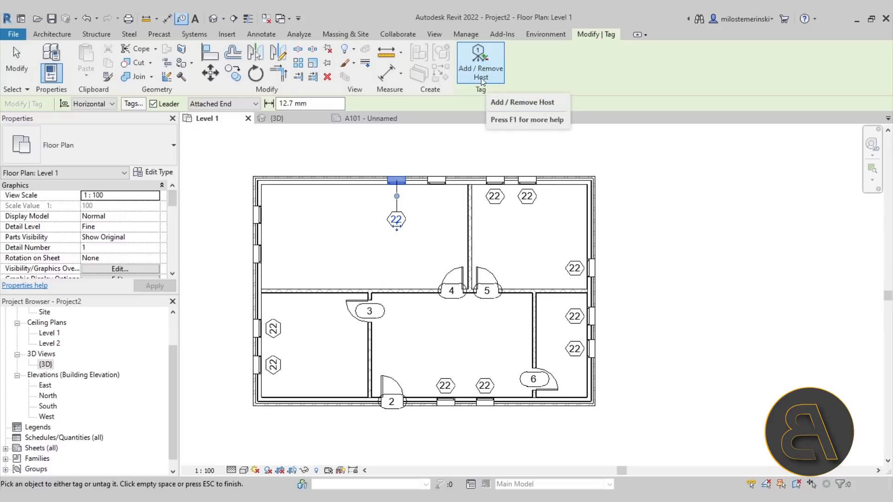
Step: Add the upper-left room's other upper-wall window and its two left-wall windows as hosts of the new tag
click(440, 182)
click(256, 217)
click(257, 255)
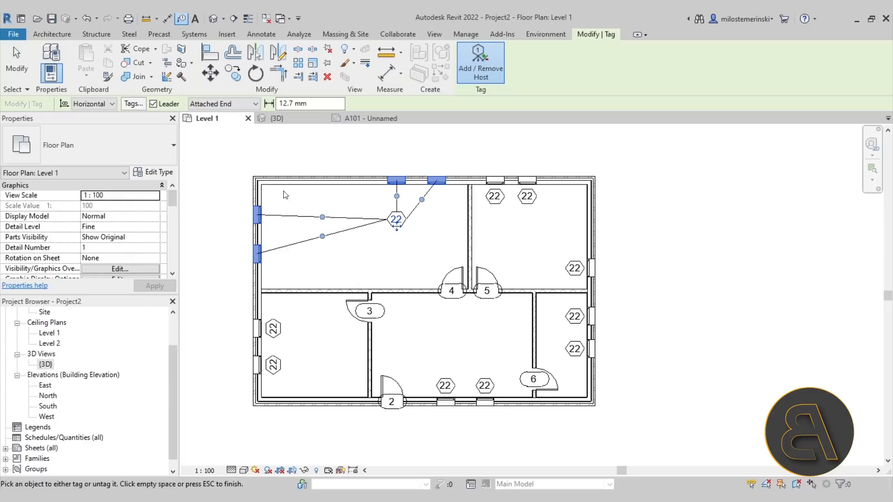
scroll(155, 217, down, 2)
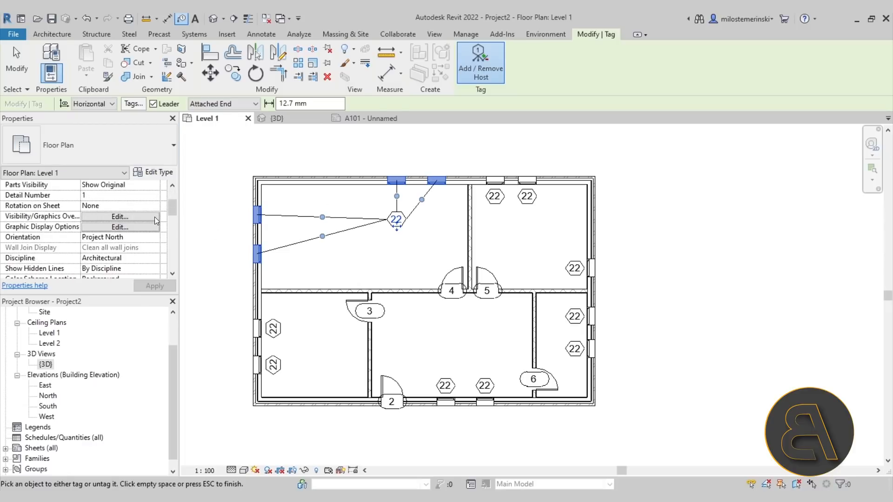
scroll(135, 231, down, 3)
click(20, 70)
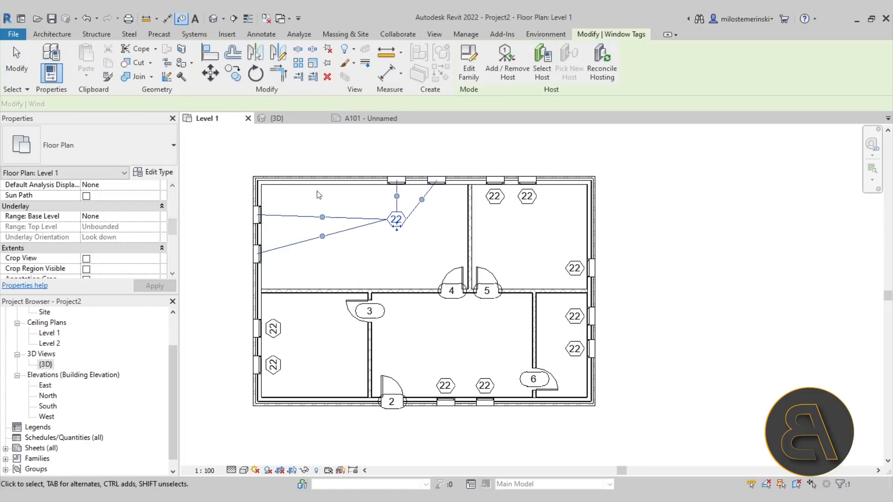
Step: Move the multi-host tag toward the middle of the upper-left room and bend its leaders so they meet the windows squarely
click(387, 242)
click(393, 228)
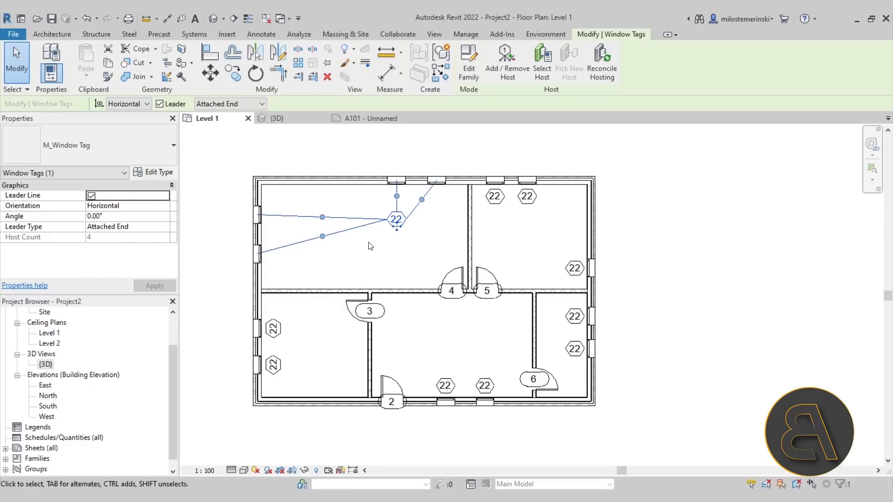
drag(397, 233, 335, 242)
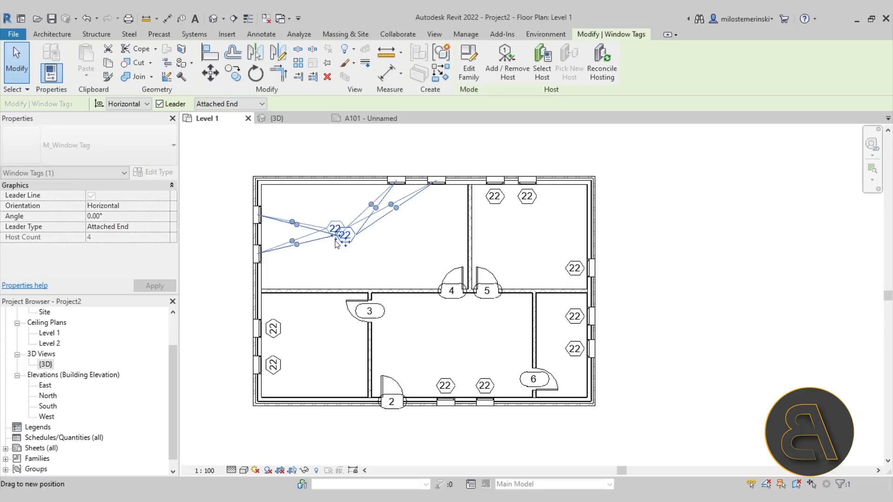
drag(291, 215, 291, 254)
drag(391, 204, 438, 206)
drag(371, 205, 397, 206)
click(527, 234)
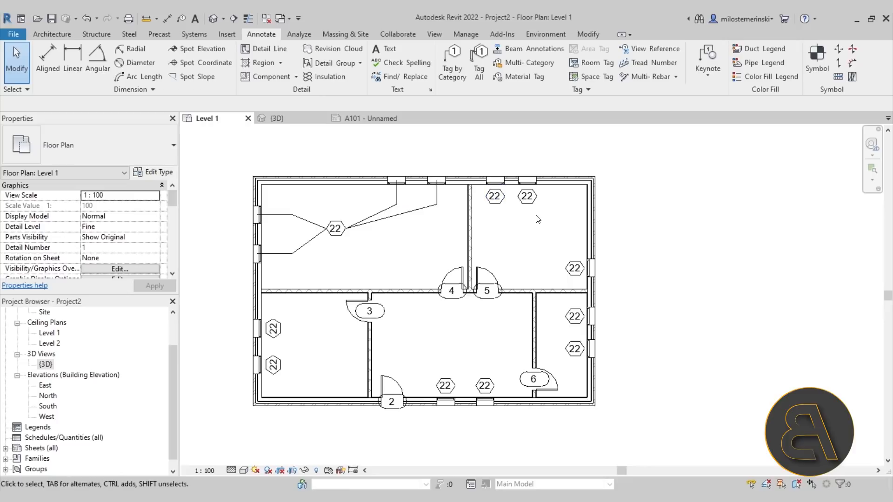
Step: Delete the upper-right room's two upper-wall window tags and move its right-wall window tag to the room's middle
drag(548, 207, 473, 176)
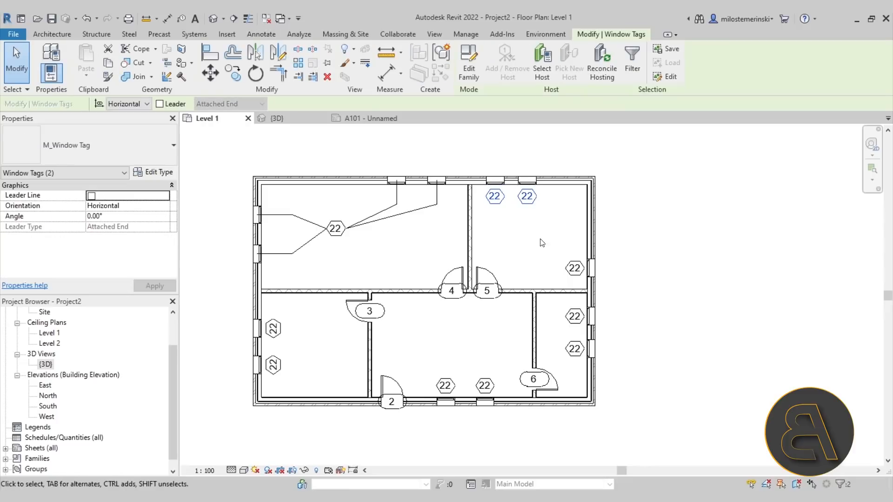
key(Delete)
drag(574, 268, 529, 234)
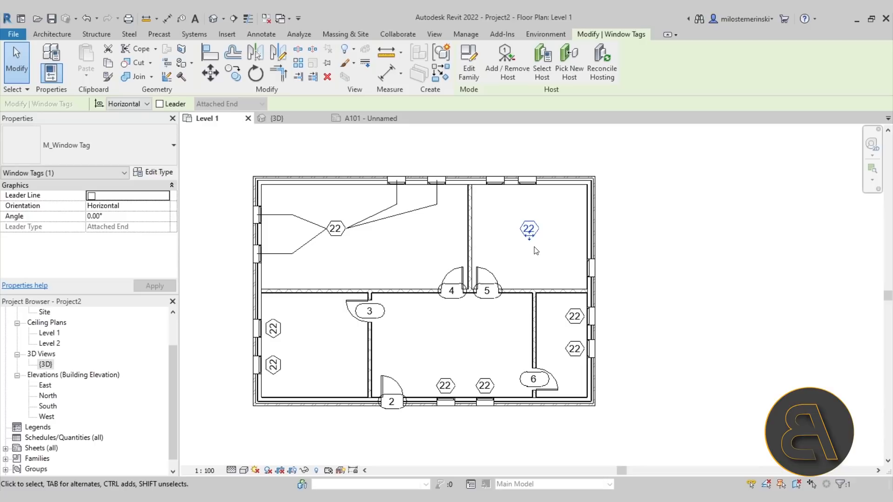
Step: Add the upper-right room's two upper-wall windows as hosts of its remaining tag and turn on the tag's leaders
click(512, 68)
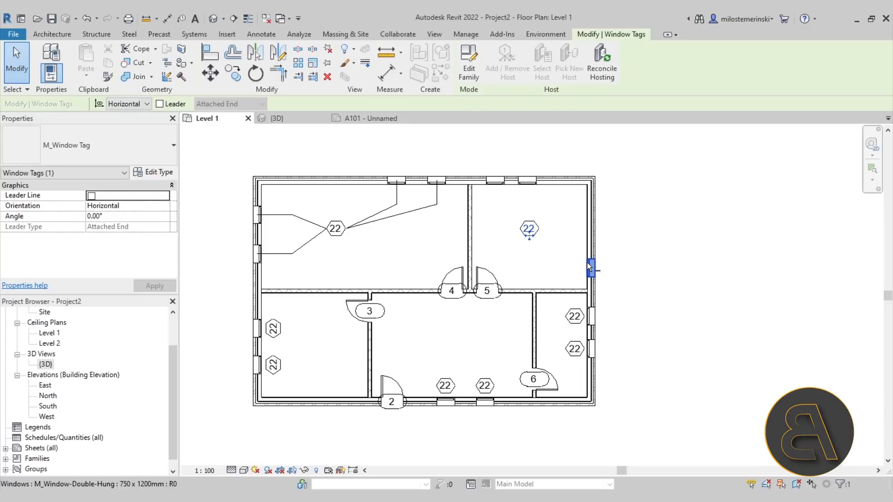
click(526, 182)
click(495, 186)
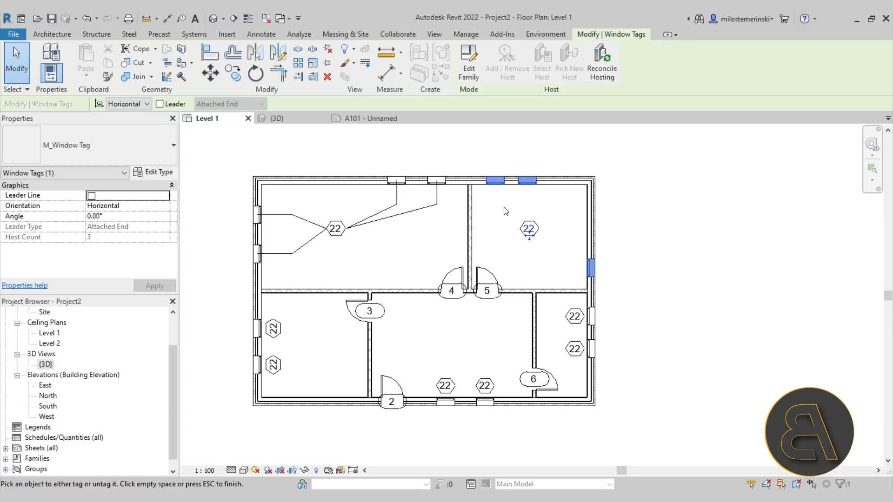
click(160, 104)
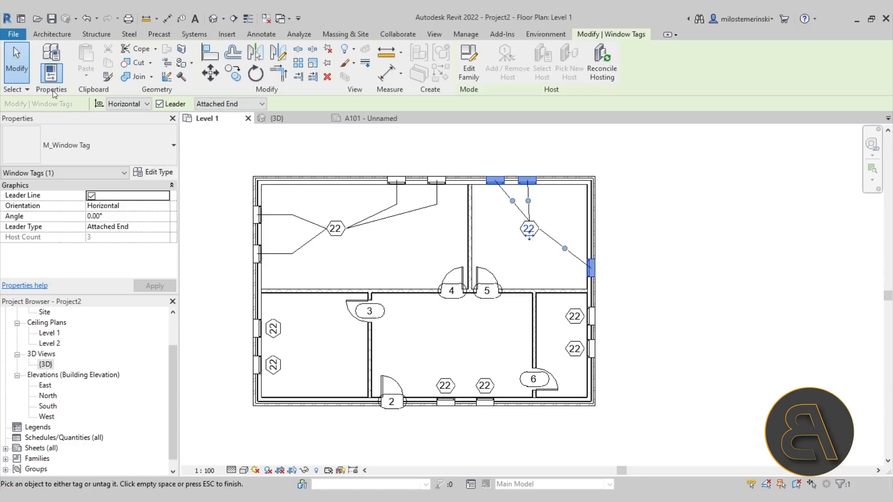
key(Escape)
Step: Shift the upper-right room's tag down and left, and bend its leader so it meets the right-wall window horizontally
mouse_move(529, 229)
mouse_down()
mouse_move(524, 245)
mouse_move(551, 238)
mouse_move(561, 268)
mouse_up()
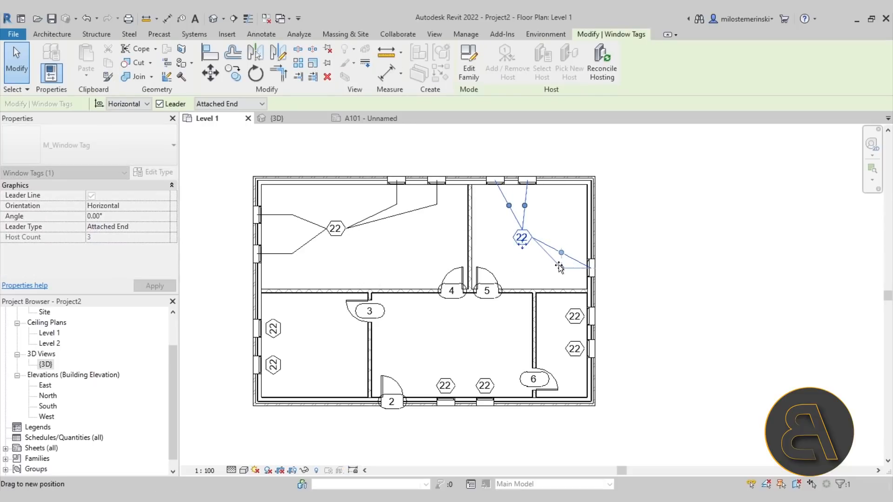
key(Escape)
click(519, 246)
drag(519, 247, 501, 253)
key(Escape)
click(529, 261)
drag(543, 274, 552, 268)
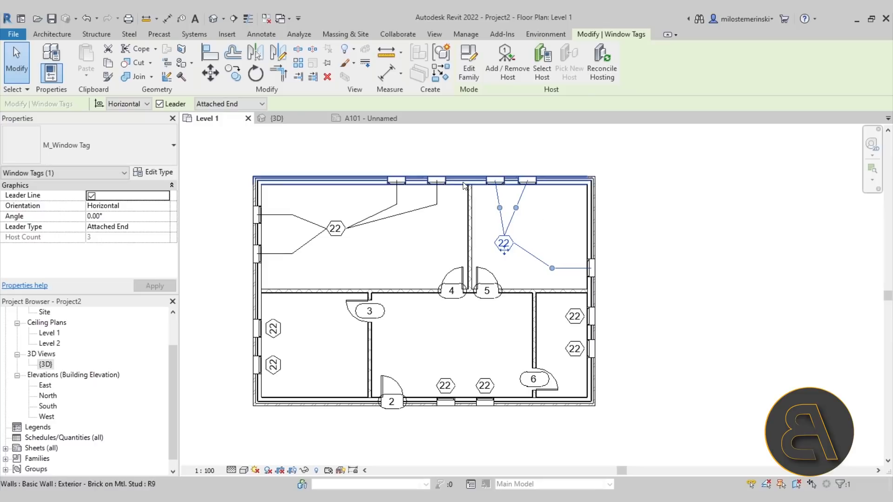
key(Escape)
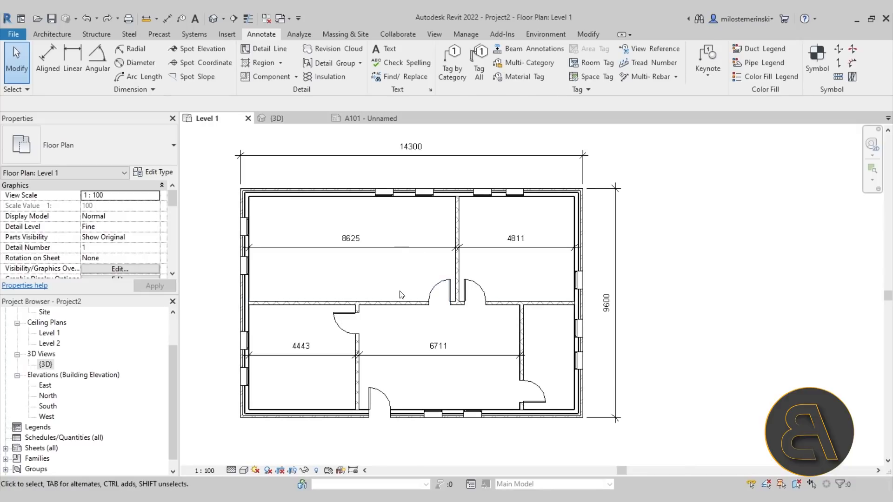
Step: Add the prefix A and the suffix B to the upper-left room's width dimension text, keeping the actual value
click(403, 253)
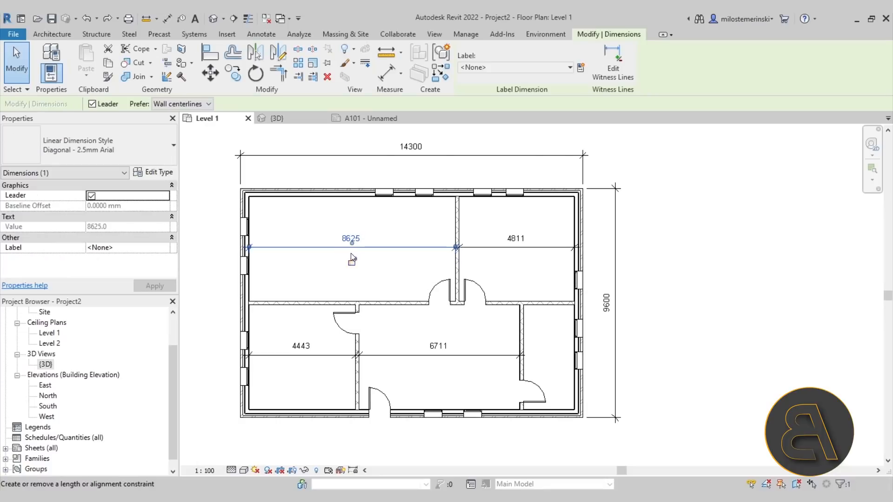
scroll(352, 257, up, 3)
click(341, 221)
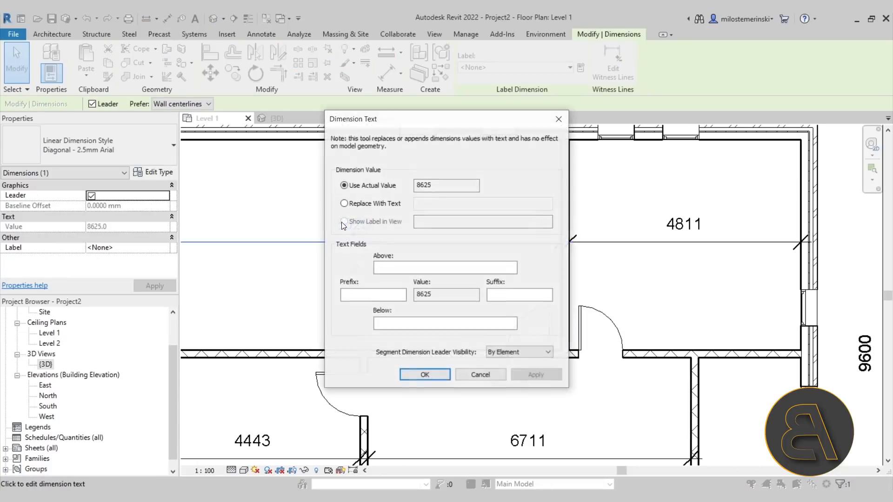
drag(379, 122, 334, 150)
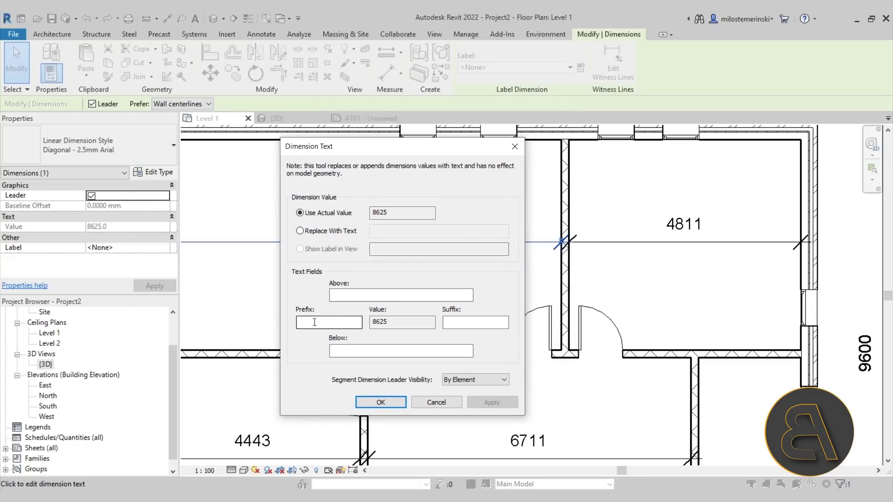
click(468, 325)
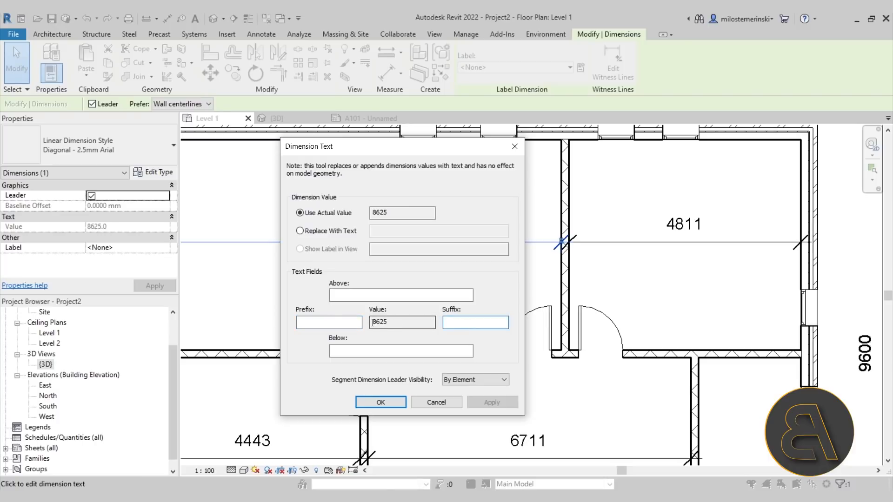
click(330, 323)
text(A)
click(465, 323)
text(B)
click(491, 403)
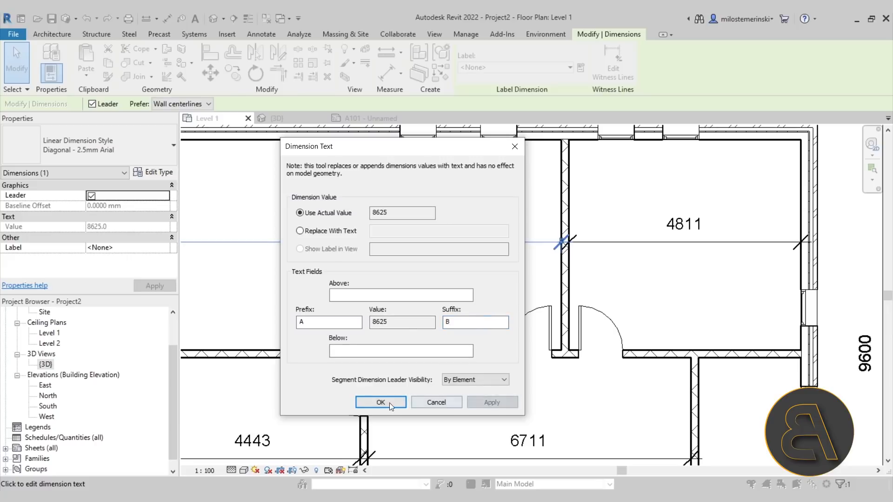
click(381, 402)
click(295, 267)
Step: Set the Diagonal - 2.5mm Arial linear dimension type's prefix to Pre and its suffix to Suf, and apply it to all its dimensions
scroll(436, 339, up, 2)
scroll(436, 340, down, 2)
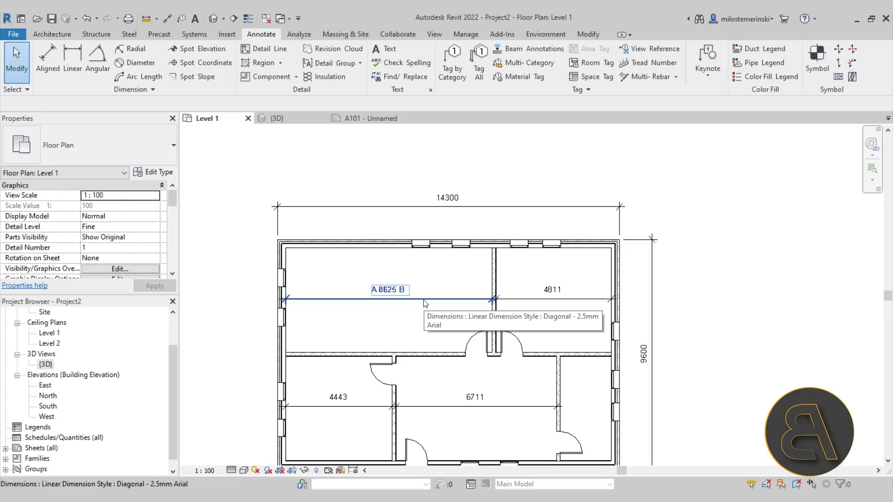
scroll(445, 271, down, 1)
middle_drag(445, 315, 413, 306)
scroll(417, 293, up, 1)
mouse_move(358, 170)
middle_down()
mouse_move(349, 178)
mouse_move(362, 184)
middle_up()
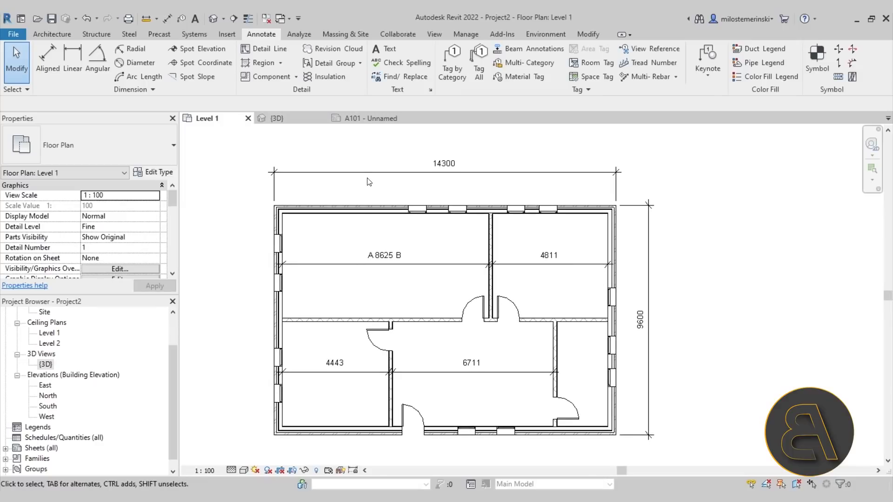
click(379, 176)
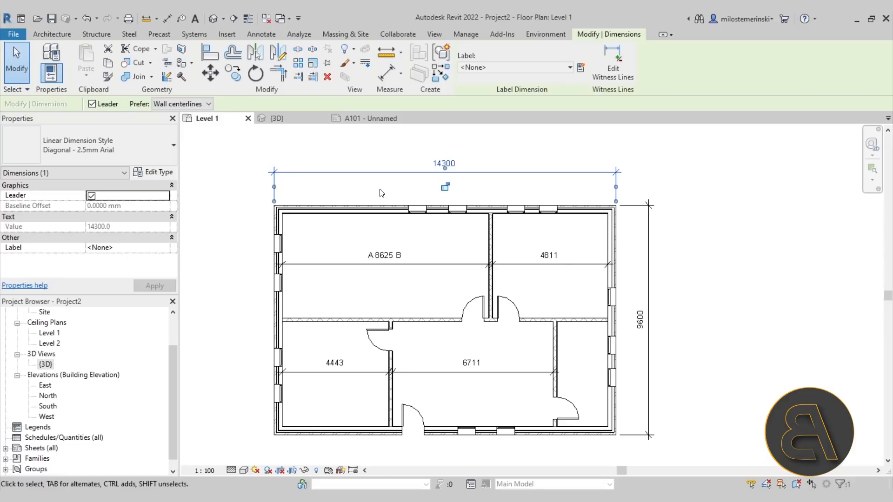
click(159, 174)
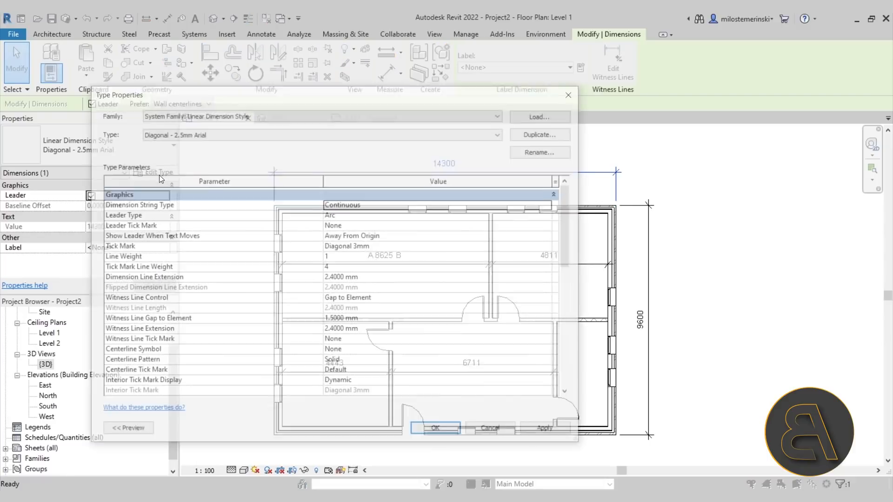
scroll(385, 269, down, 9)
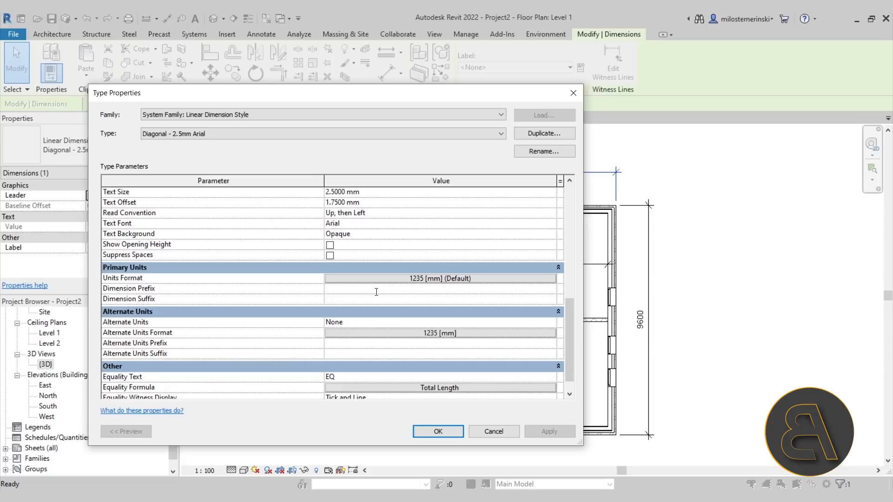
text(Pre)
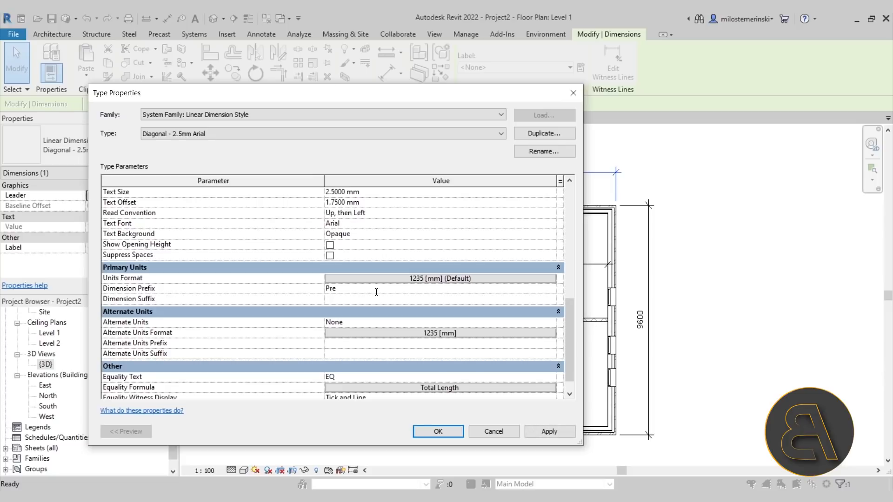
click(357, 303)
click(548, 431)
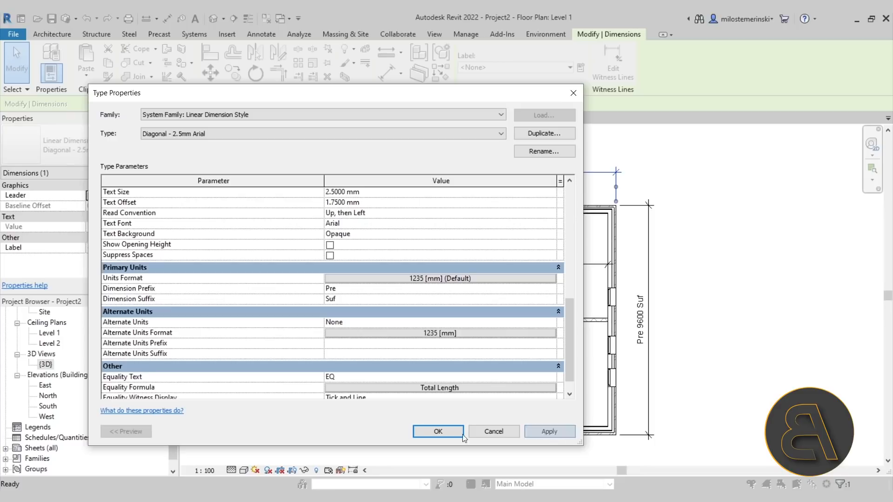
click(437, 432)
click(701, 382)
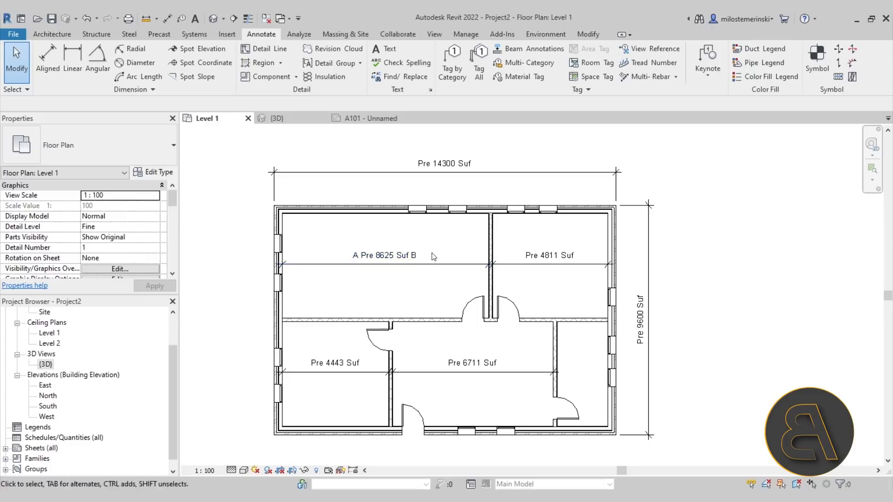
Step: Hide the walls' Non-Core Layers in the Level 1 floor plan's visibility/graphic overrides
middle_drag(435, 282, 393, 285)
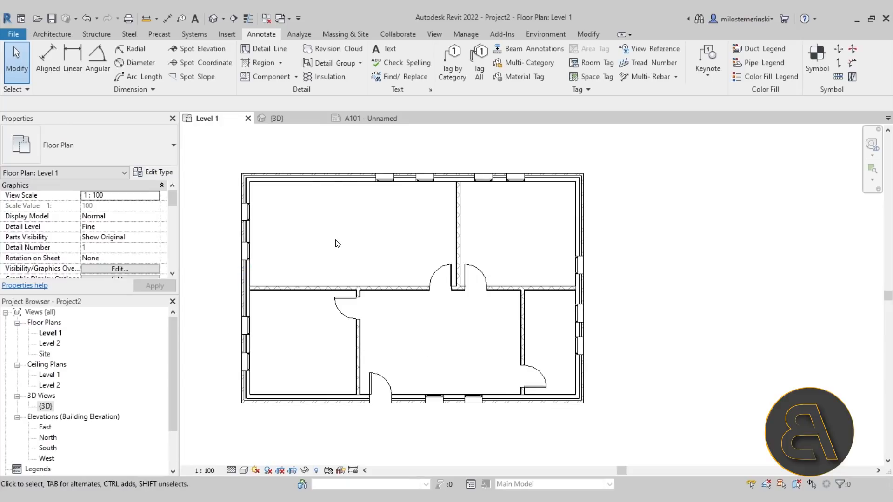
middle_drag(337, 243, 345, 247)
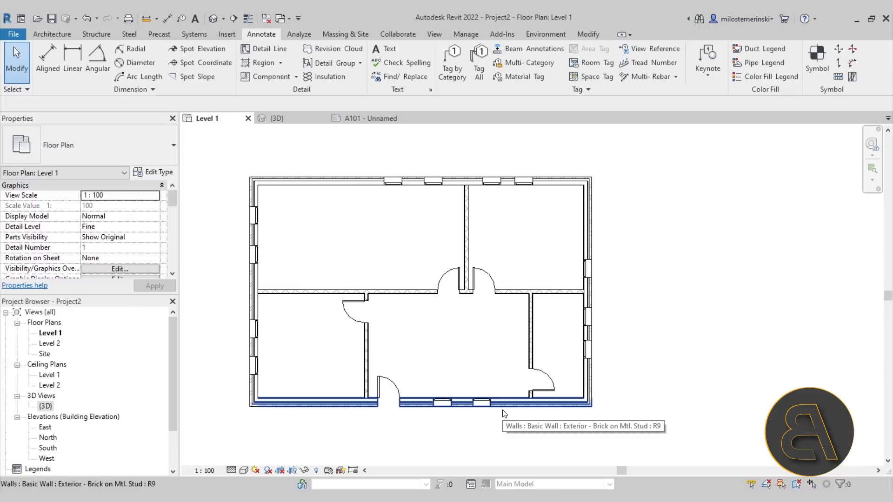
middle_drag(442, 342, 456, 349)
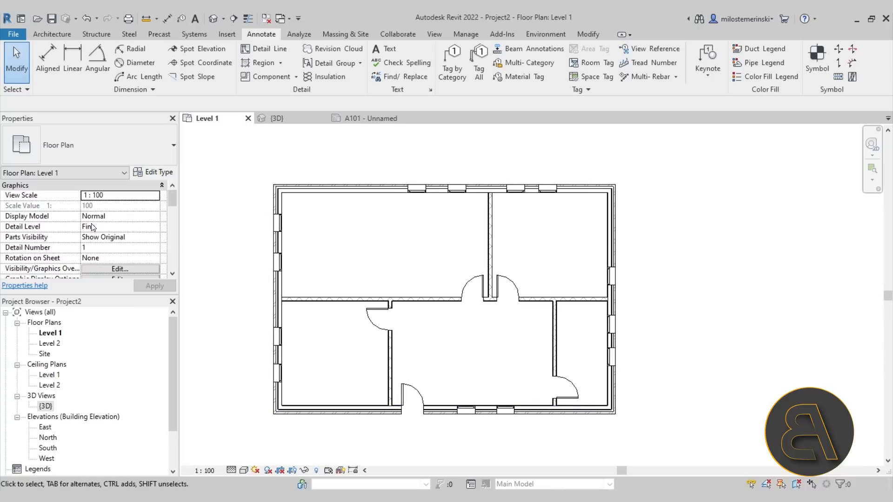
scroll(117, 227, down, 2)
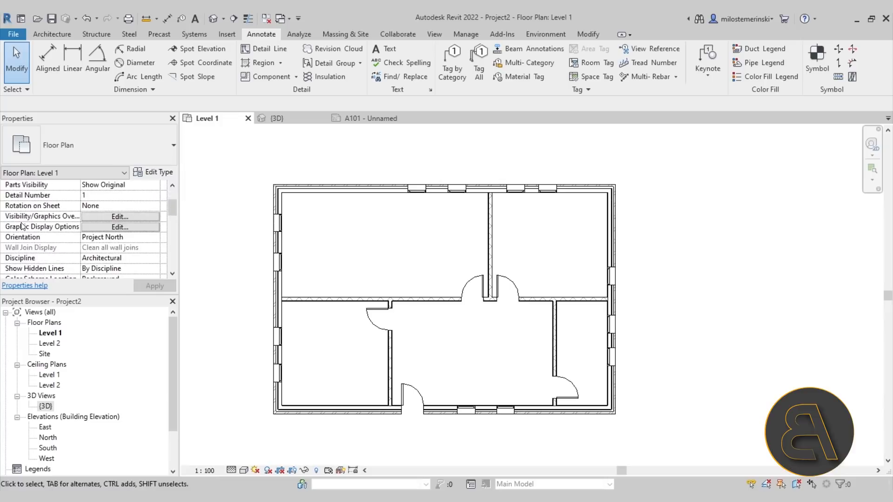
click(97, 217)
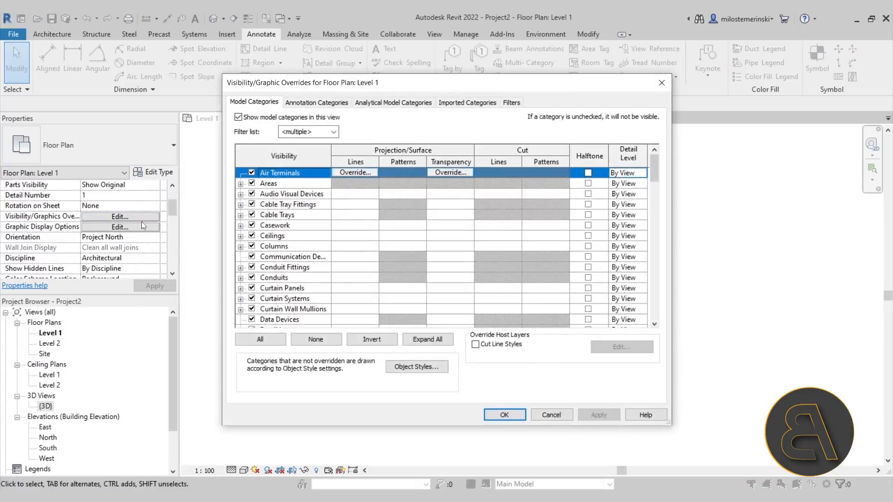
drag(334, 87, 305, 88)
drag(506, 165, 502, 307)
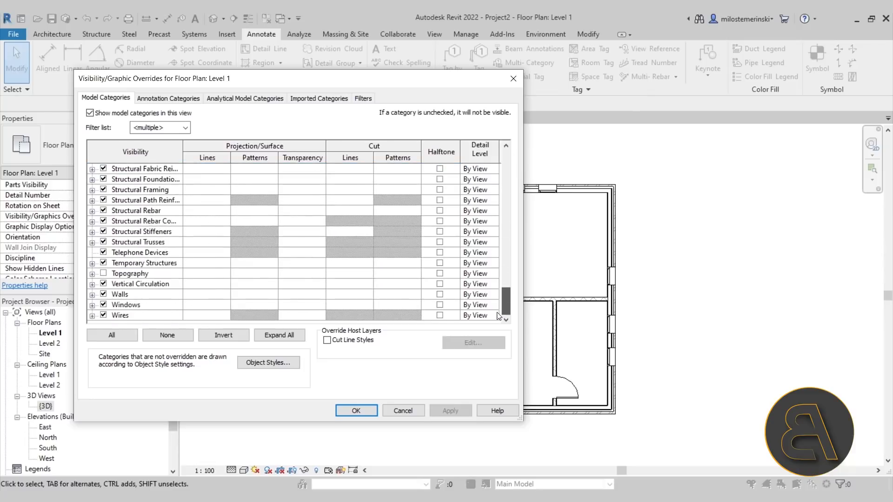
click(92, 294)
scroll(200, 257, down, 1)
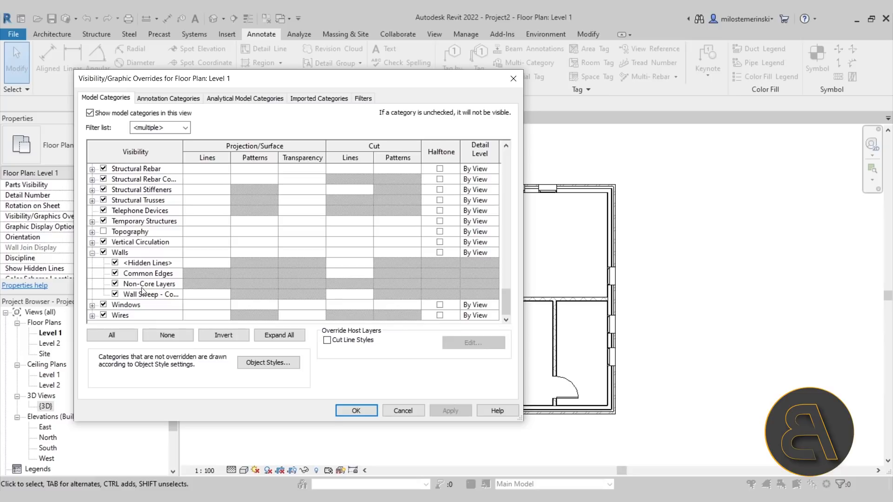
click(115, 284)
click(442, 412)
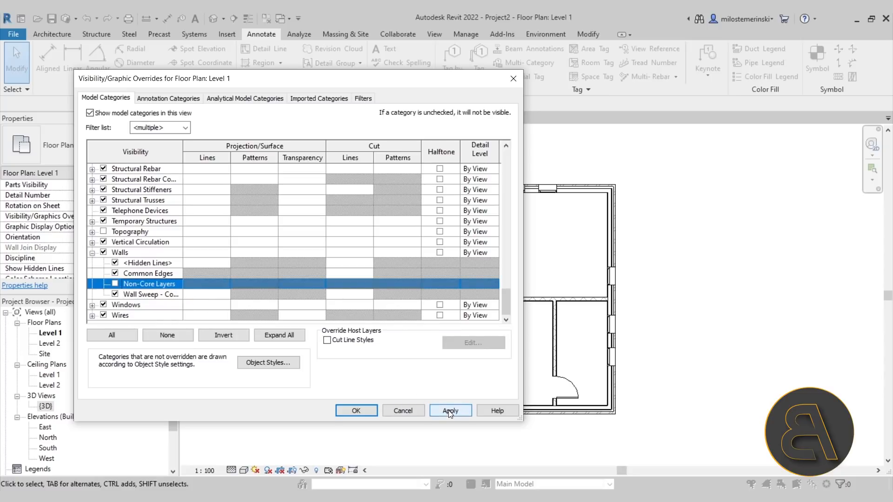
click(357, 410)
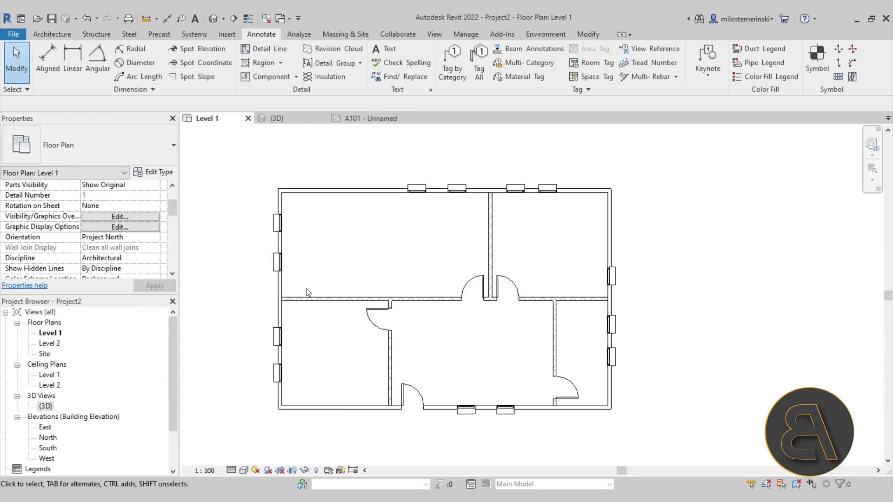
Step: Turn on thin lines and examine the exterior wall's core where the horizontal interior wall meets it
scroll(288, 296, up, 8)
click(252, 293)
click(302, 318)
click(308, 276)
click(247, 20)
scroll(232, 324, up, 3)
click(272, 278)
click(298, 307)
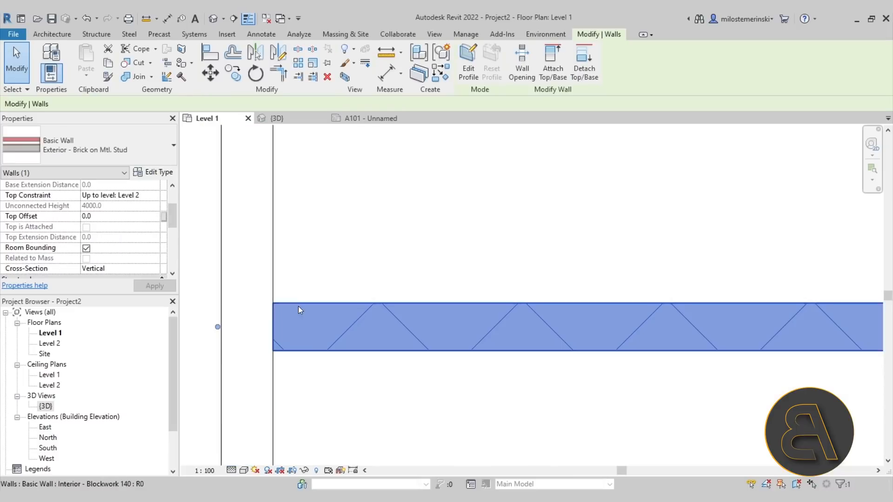
click(274, 281)
scroll(290, 269, down, 4)
scroll(286, 266, down, 2)
click(355, 316)
scroll(352, 264, down, 2)
middle_drag(477, 303, 461, 305)
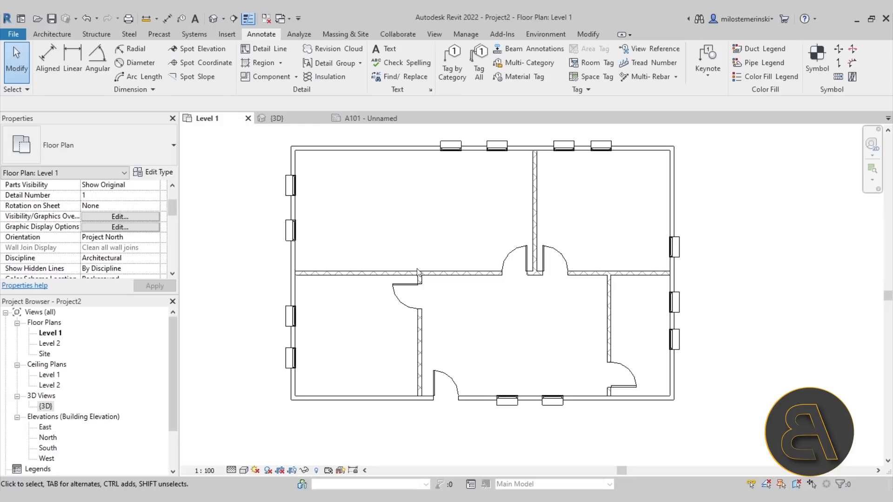
Step: Move the Plywood, Sheathing substrate layer inside the core boundary of the Exterior - Brick on Mtl. Stud wall type
click(354, 148)
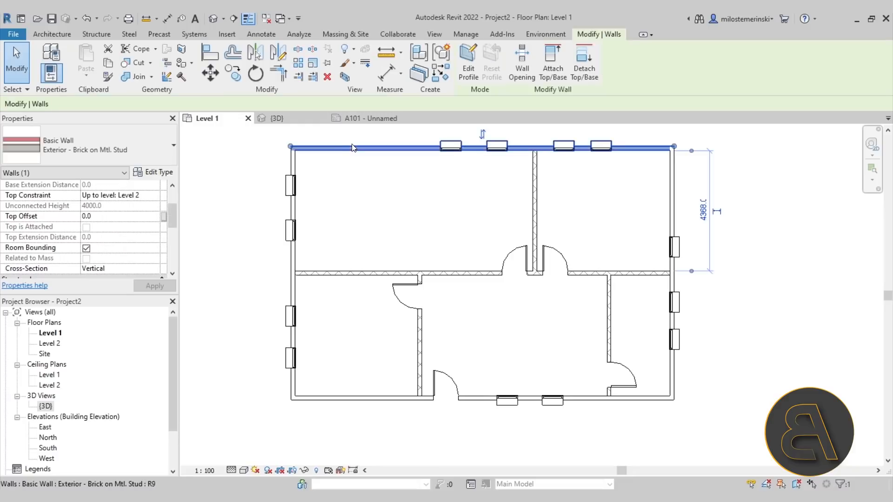
click(164, 172)
click(384, 208)
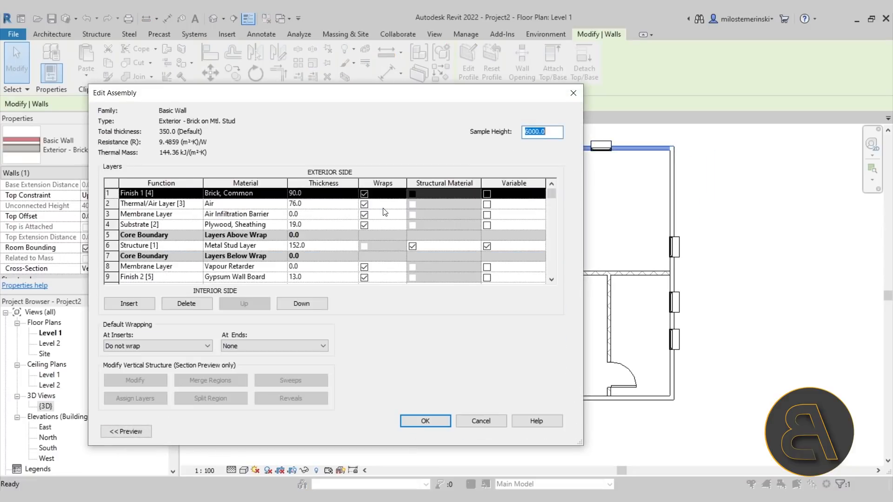
click(109, 227)
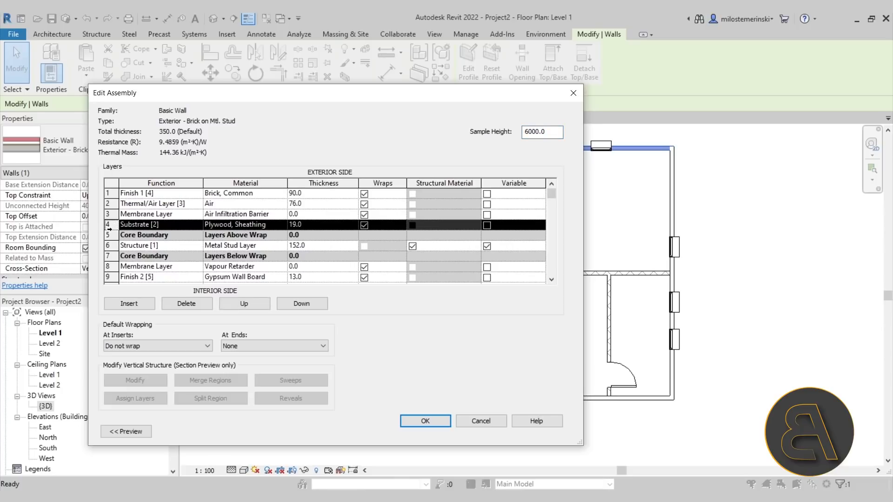
click(291, 308)
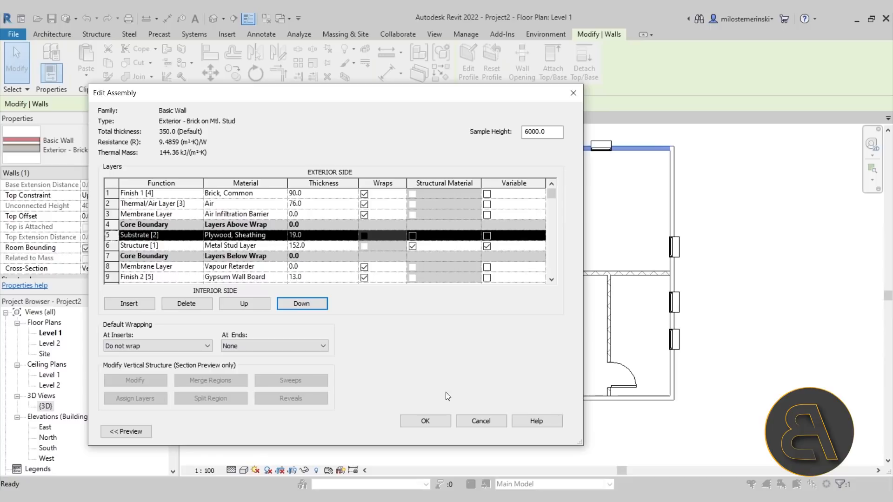
click(445, 424)
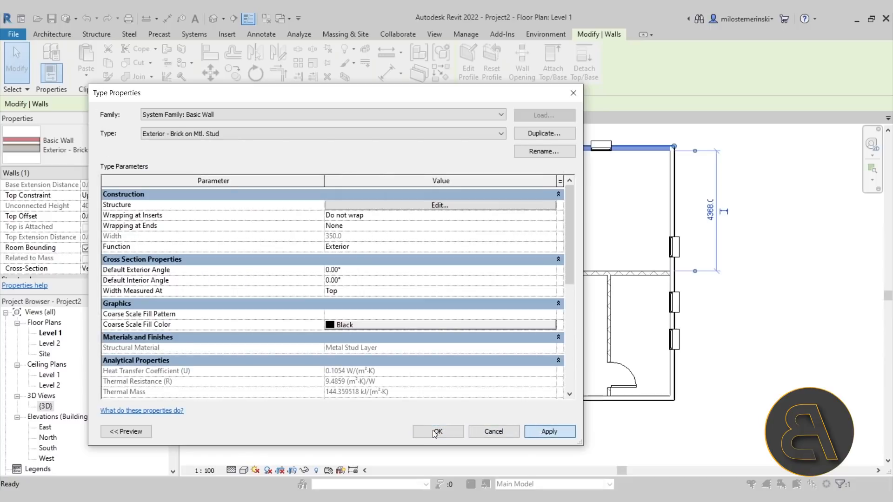
click(414, 429)
click(380, 219)
Step: Examine the exterior wall's core layers up close at the plan's upper-left corner, and review the whole plan
scroll(303, 163, up, 5)
middle_drag(322, 175, 322, 266)
scroll(273, 222, up, 4)
scroll(273, 222, up, 4)
scroll(355, 202, down, 8)
scroll(411, 204, down, 3)
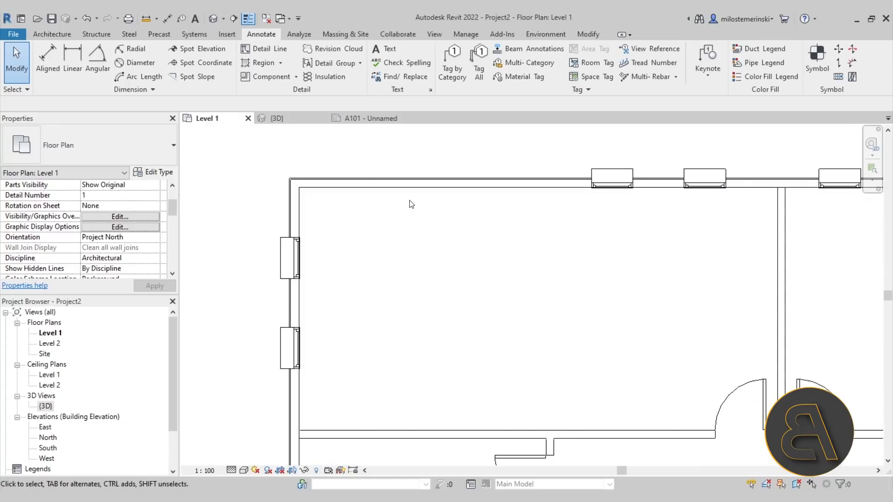
scroll(392, 223, down, 5)
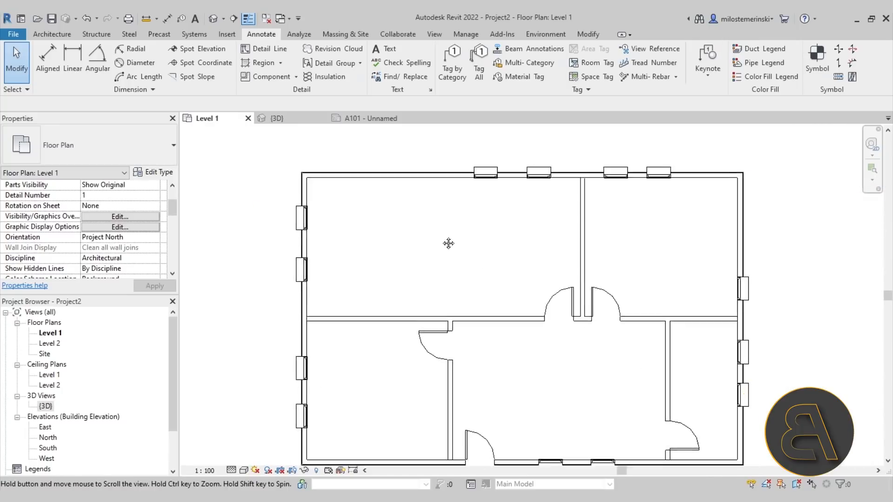
middle_drag(389, 242, 370, 243)
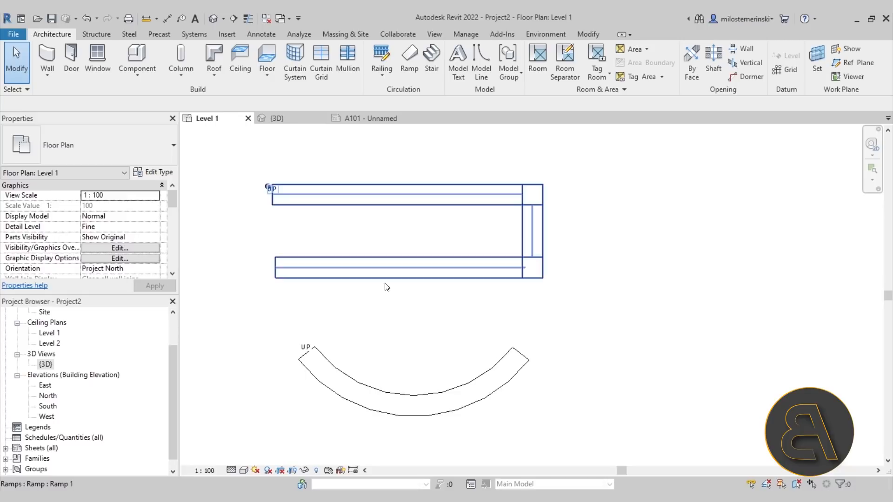
Step: Inspect the U-shaped and curved ramps in the 3D view and return to the Level 1 floor plan
click(384, 257)
click(367, 393)
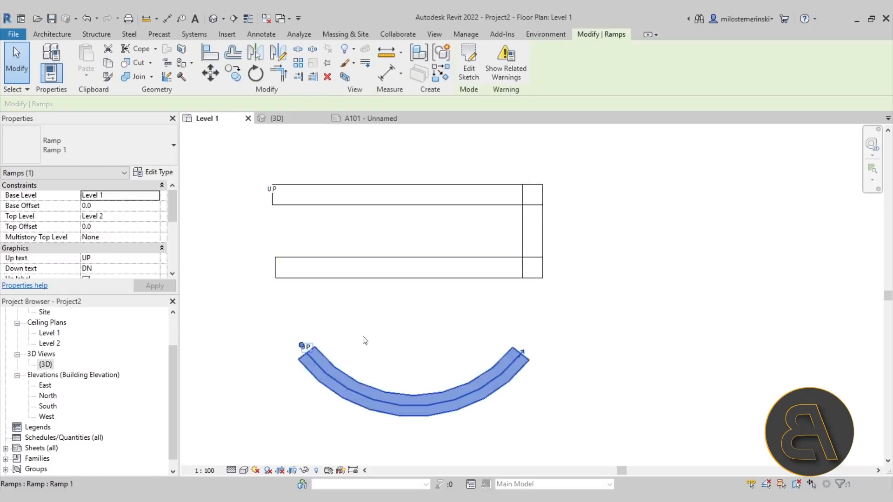
click(290, 122)
click(540, 359)
shift+middle_drag(540, 359, 539, 364)
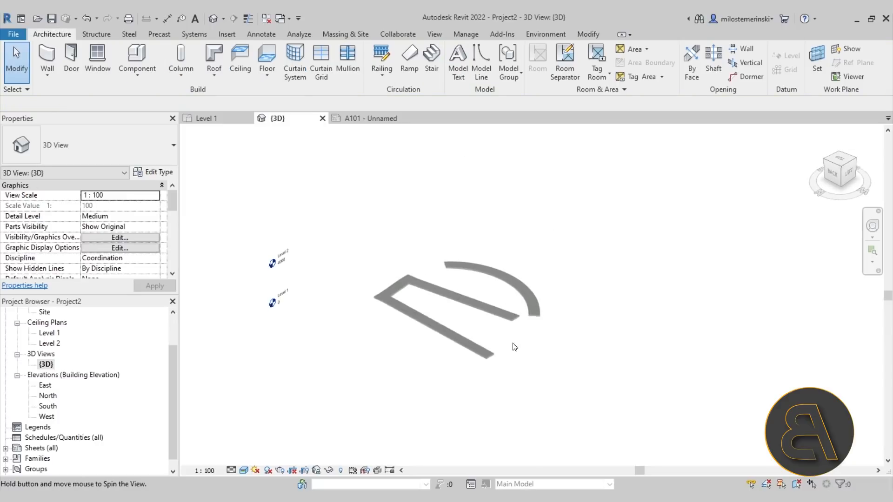
scroll(455, 335, up, 3)
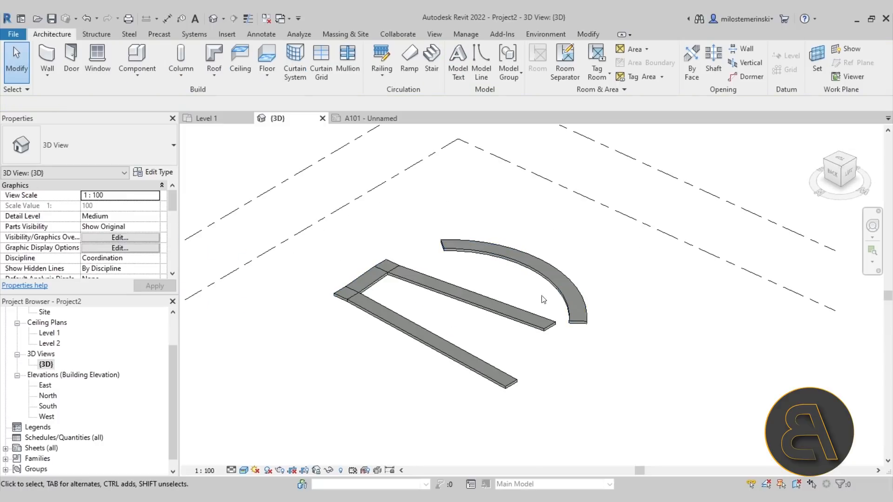
click(211, 119)
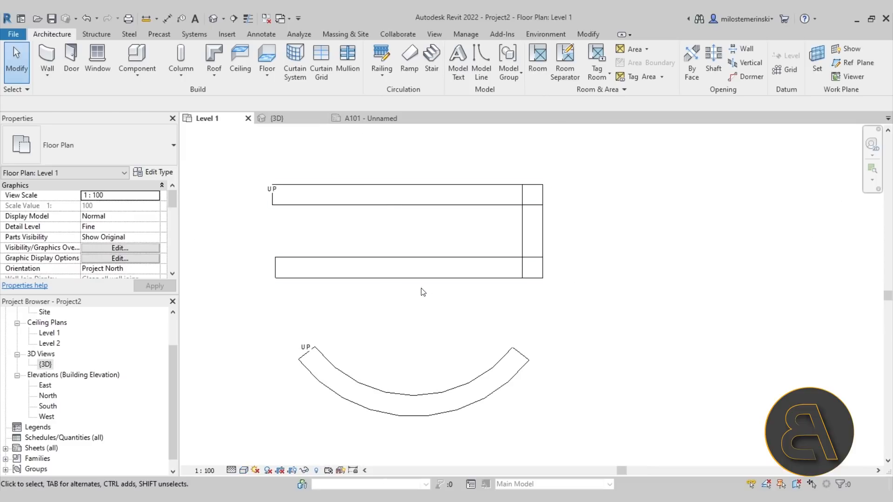
Step: Place a spot slope on each of the three segments of the U-shaped ramp in the Level 1 floor plan
click(271, 35)
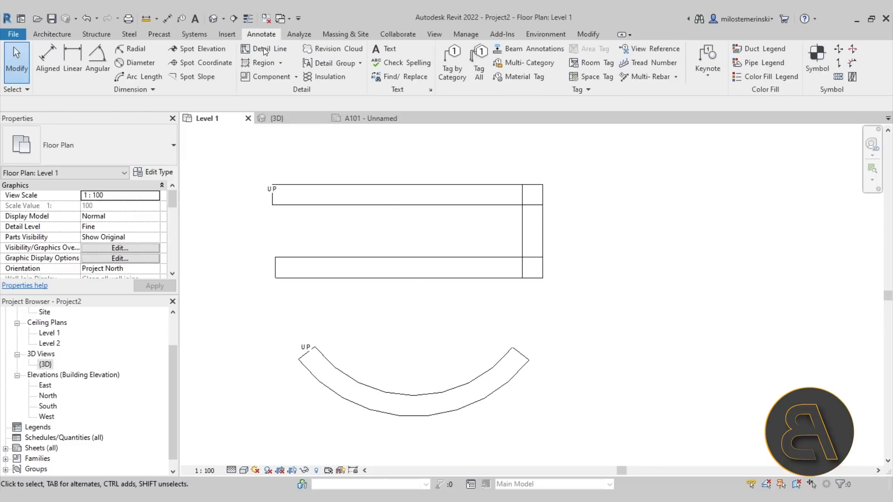
click(194, 78)
click(414, 196)
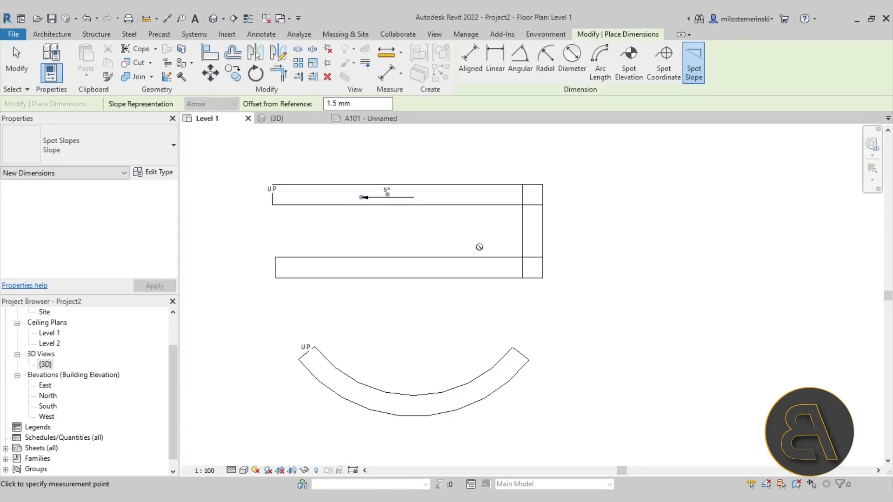
click(536, 256)
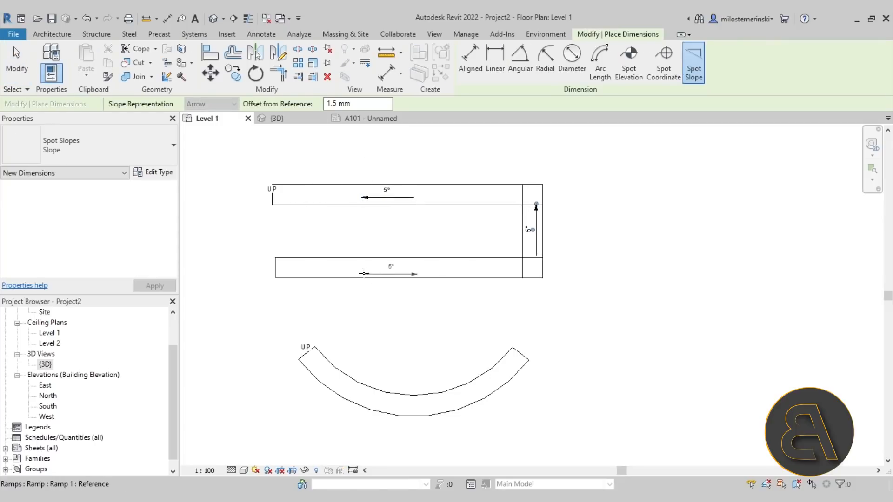
click(357, 272)
Step: Place three spot slopes along the curved ramp, one near each end and one in the middle
click(510, 362)
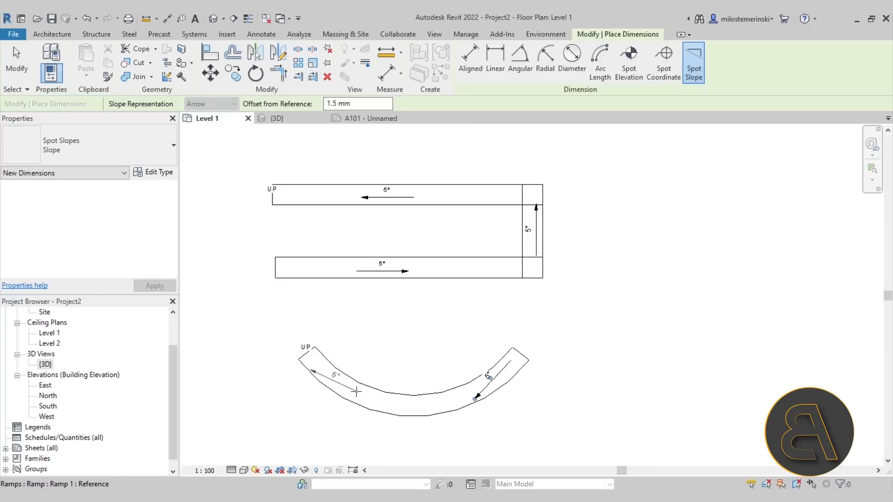
click(331, 376)
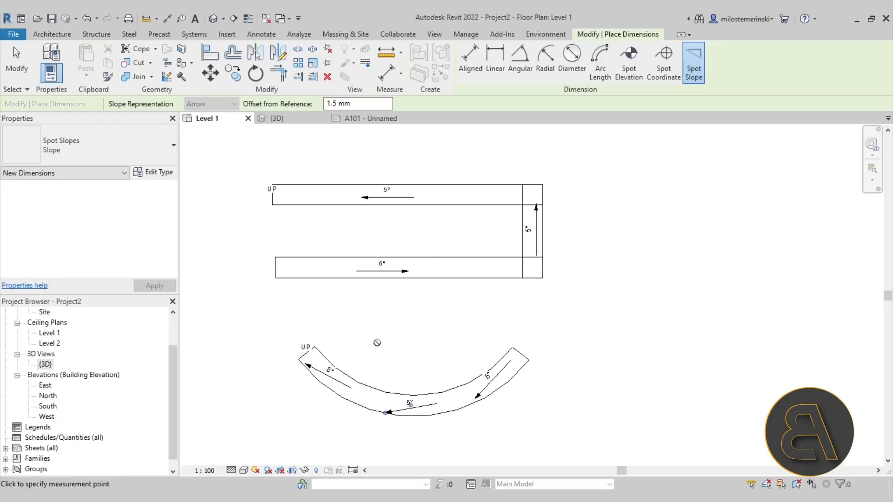
key(Escape)
key(Escape)
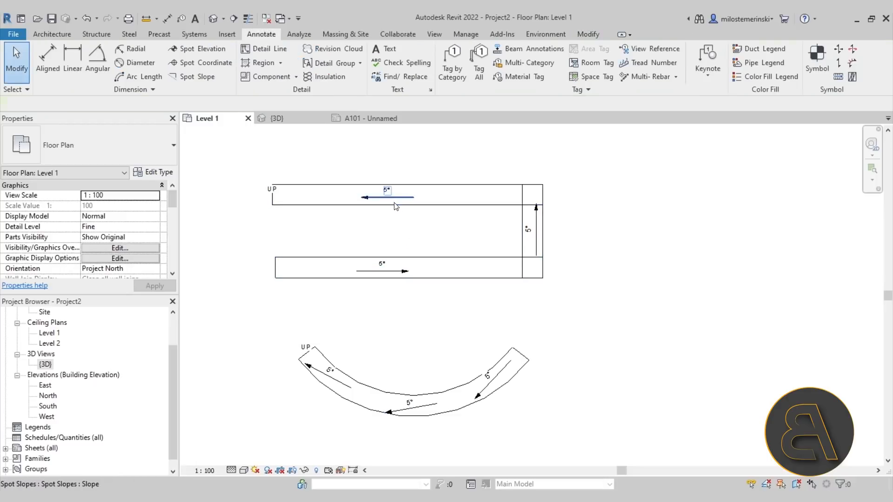
Step: Set the slope direction of the Slope spot slope type to Up
click(373, 197)
click(154, 173)
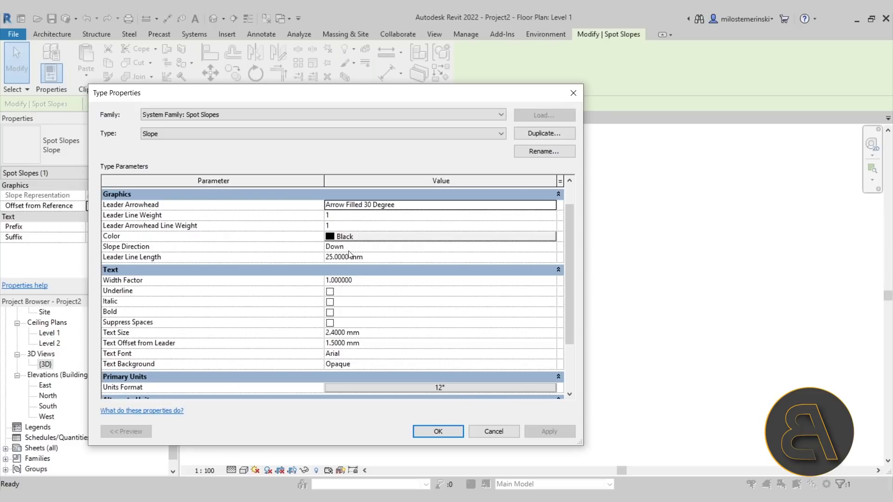
click(548, 246)
click(551, 247)
click(345, 267)
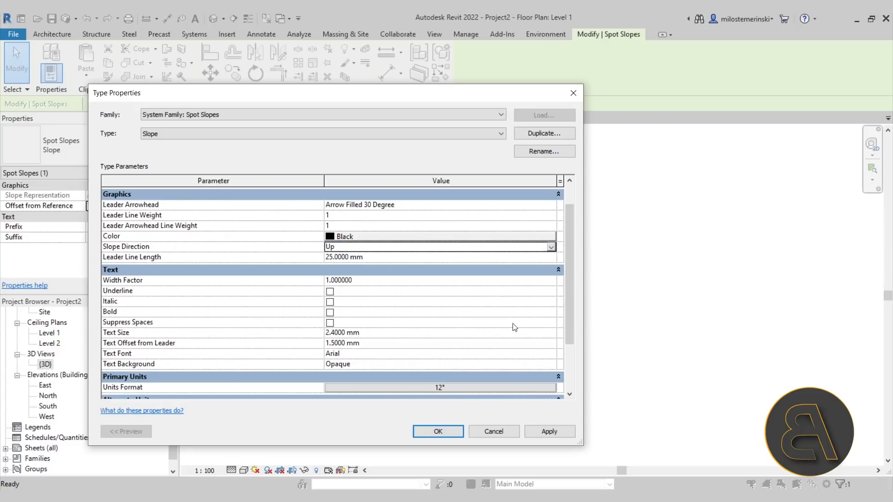
click(562, 435)
click(434, 432)
key(Escape)
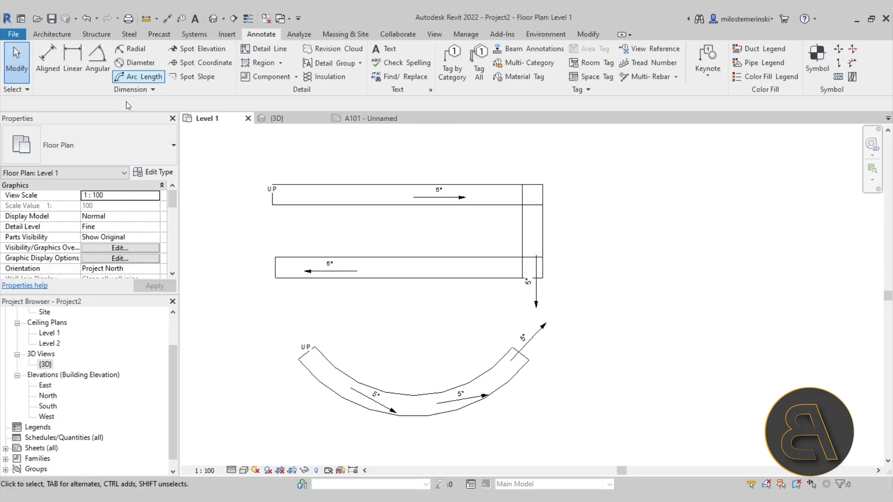
Step: Change the slope direction of the Slope spot slope type back to Down
click(446, 197)
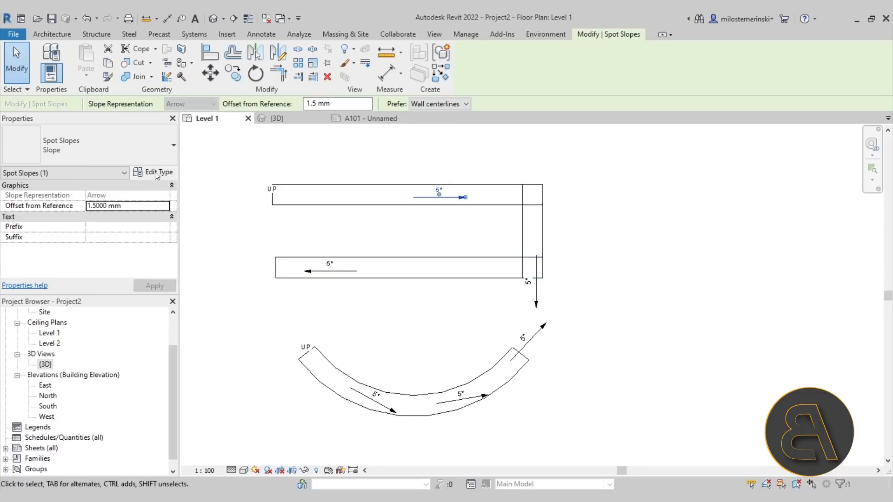
click(155, 174)
click(550, 274)
click(549, 282)
click(438, 431)
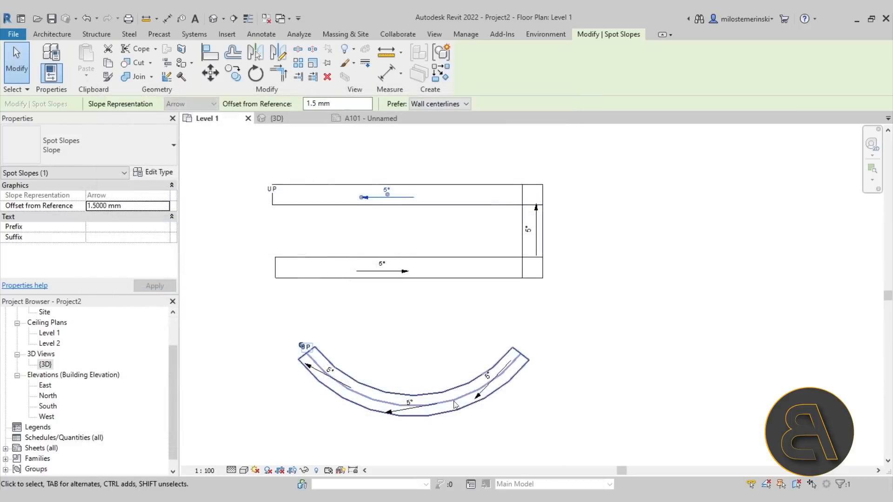
click(523, 424)
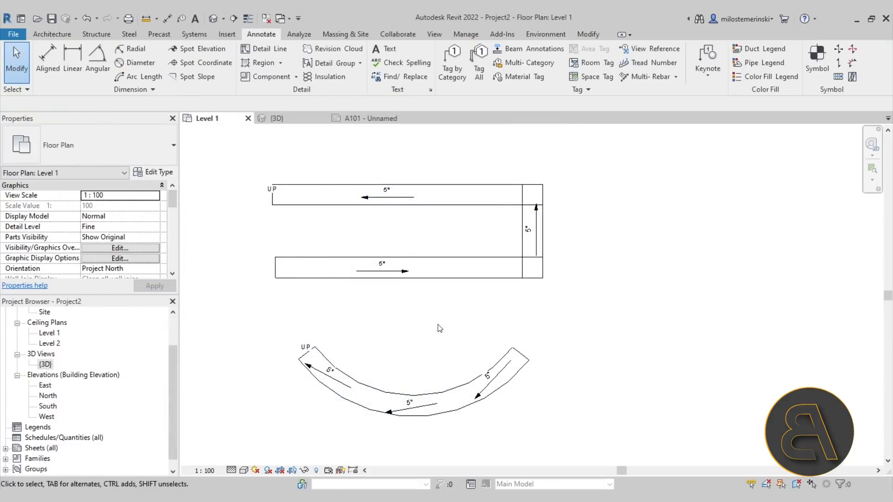
Step: Switch to the 3D view and place three spot slopes along the curved ramp
key(ctrl+Tab)
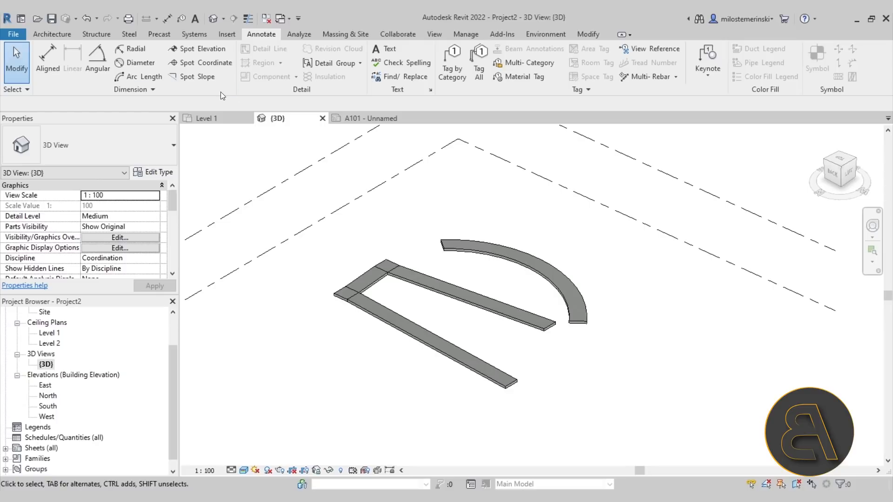
click(195, 77)
scroll(459, 237, up, 2)
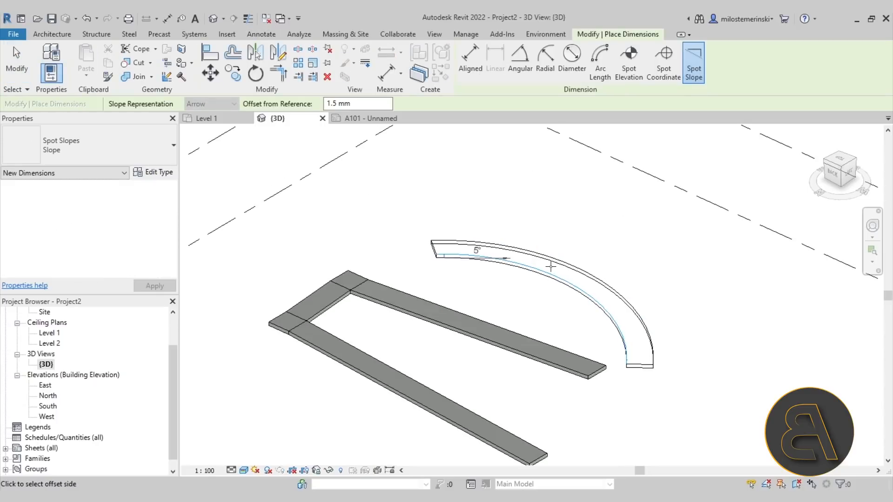
click(448, 240)
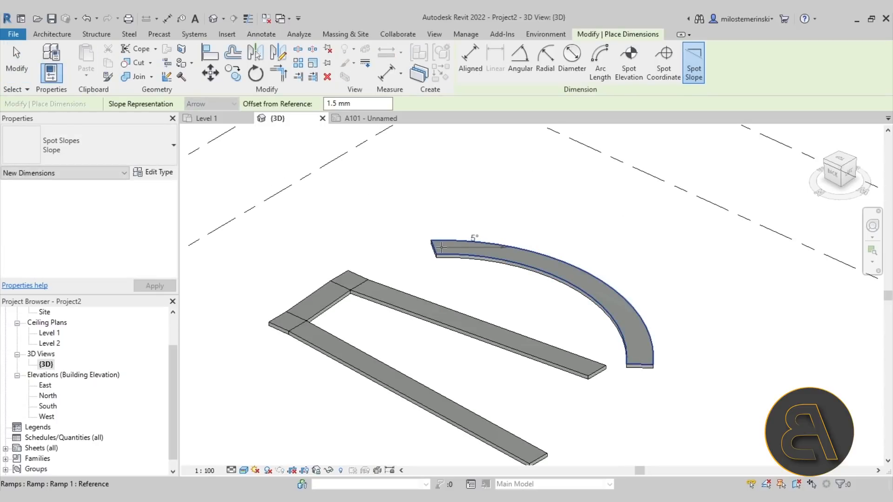
click(533, 259)
click(608, 298)
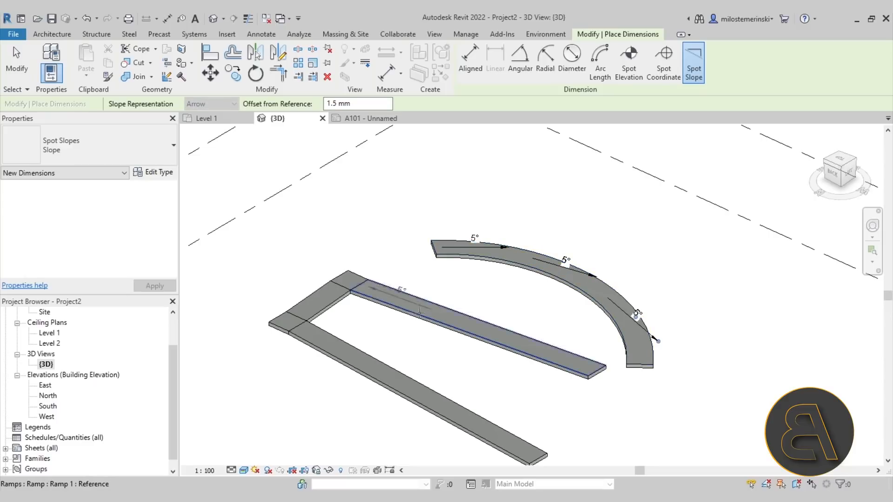
Step: Place a spot slope on each of the three segments of the U-shaped ramp in the 3D view
click(452, 311)
click(300, 302)
click(404, 381)
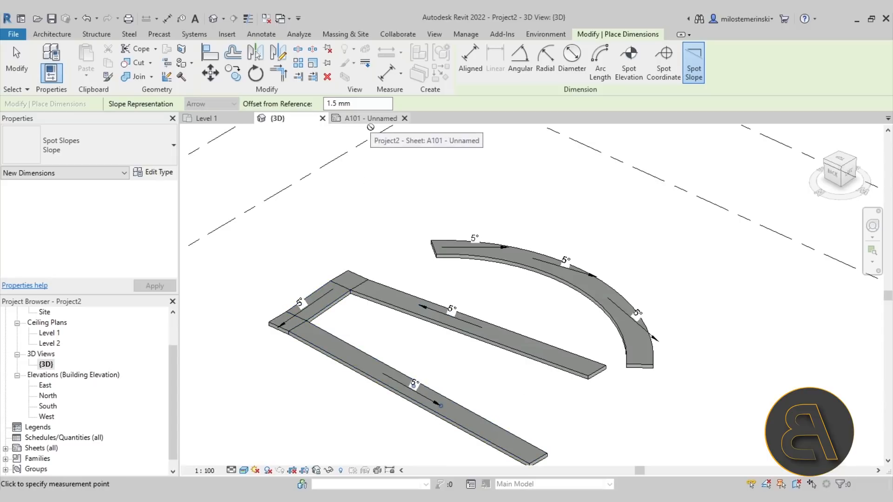
scroll(386, 242, down, 2)
key(Escape)
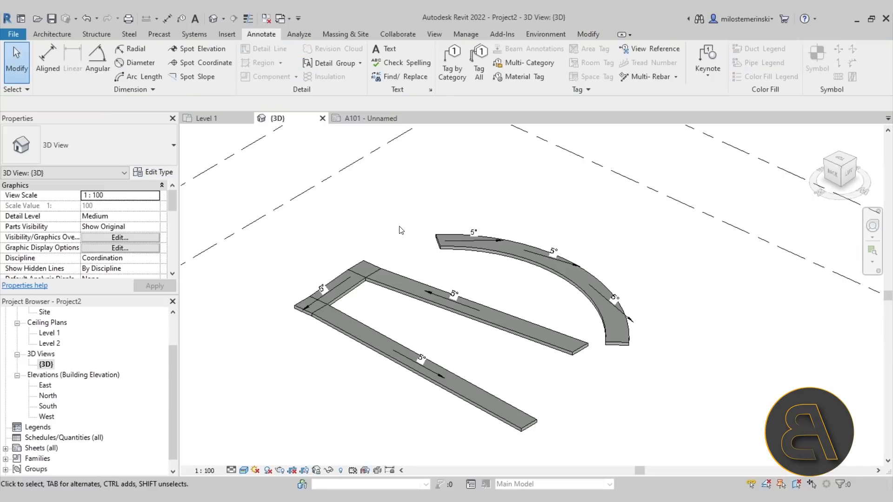
scroll(399, 229, down, 2)
Step: Draw a horizontal section line lengthwise through the U-shaped ramp's upper run in the Level 1 floor plan
click(205, 118)
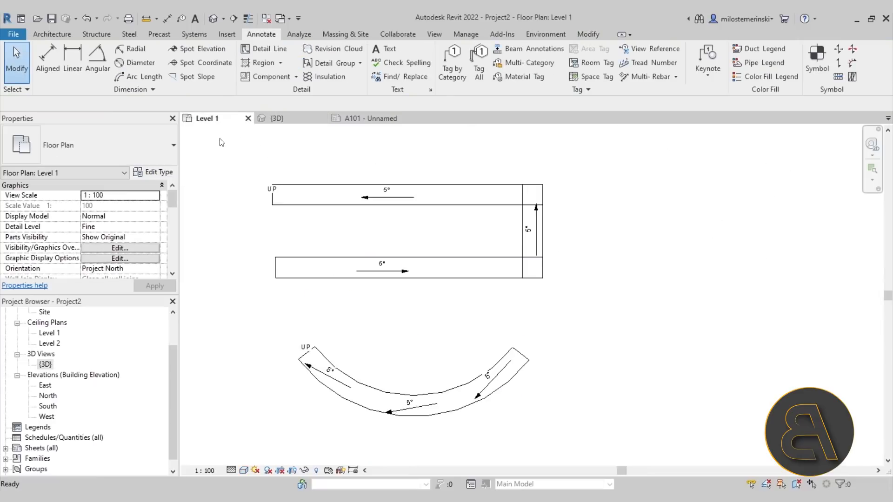
middle_drag(341, 320, 354, 320)
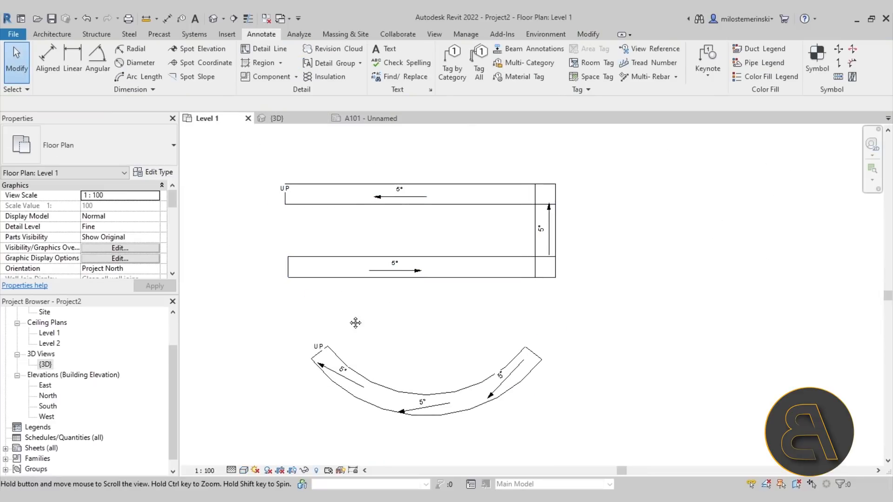
click(234, 18)
click(585, 192)
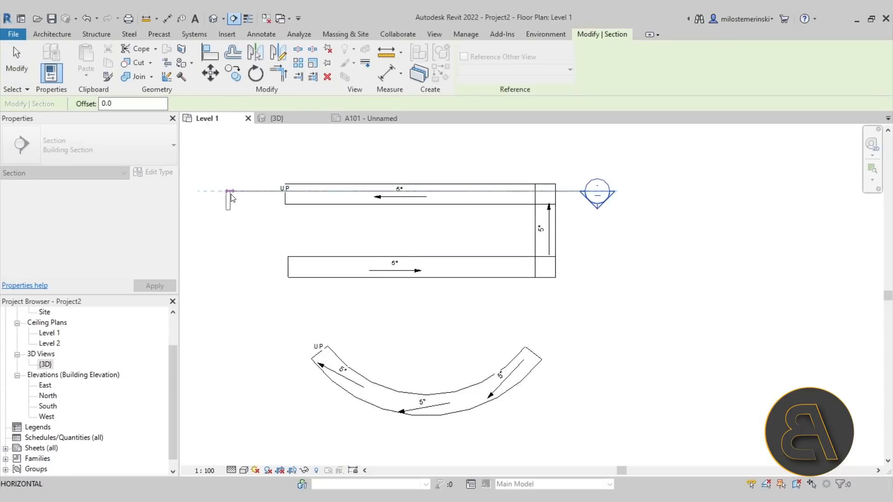
click(230, 192)
click(411, 229)
click(257, 191)
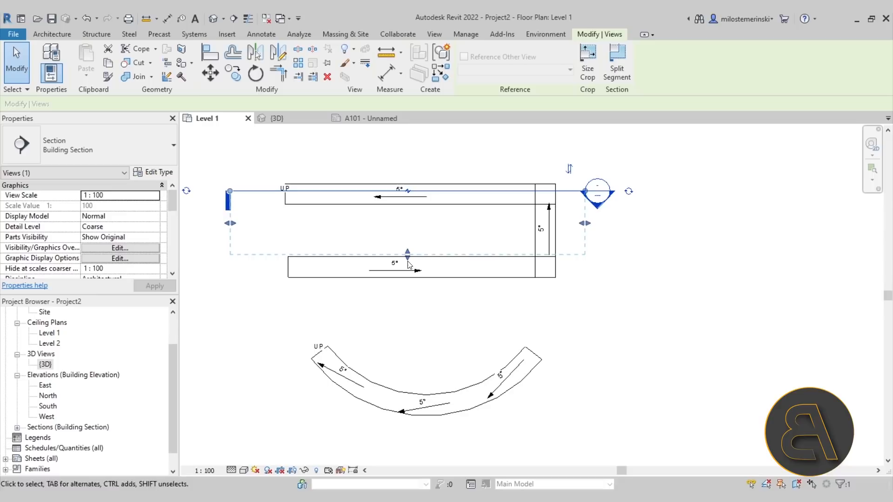
click(508, 324)
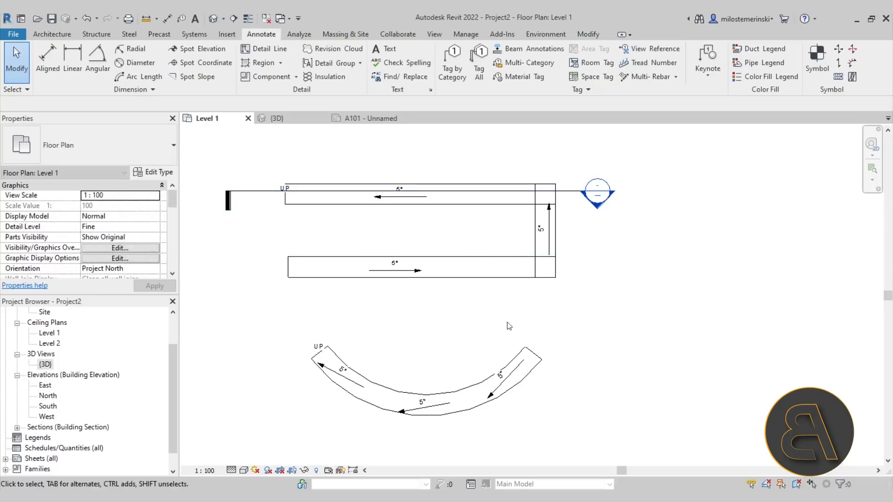
Step: Open the new section view and place a spot slope in arrow representation above the cut lower ramp run
double_click(598, 209)
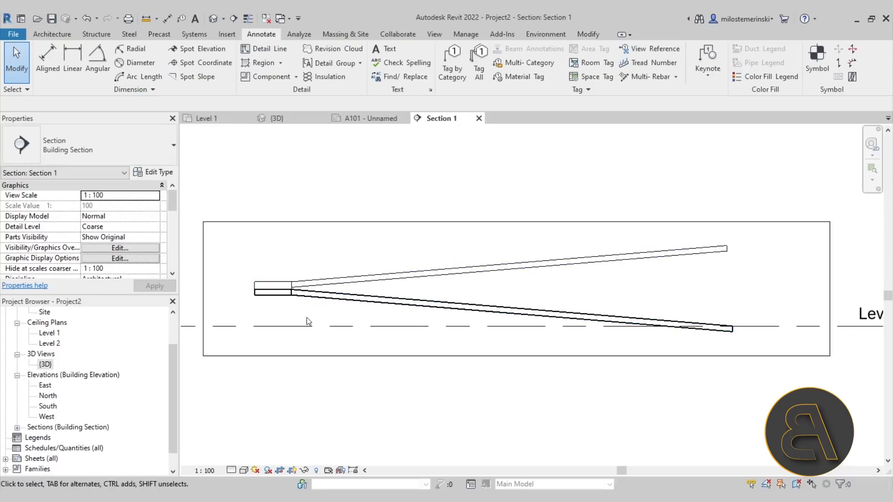
click(194, 77)
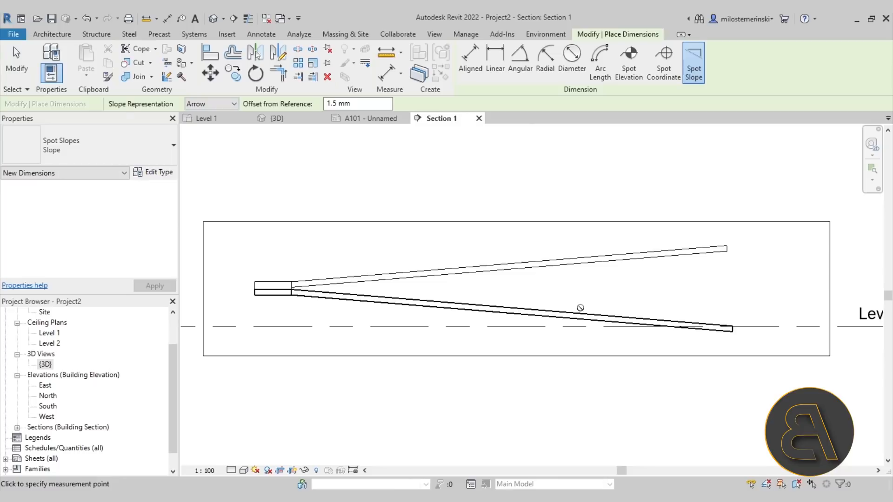
click(511, 307)
key(Escape)
click(505, 307)
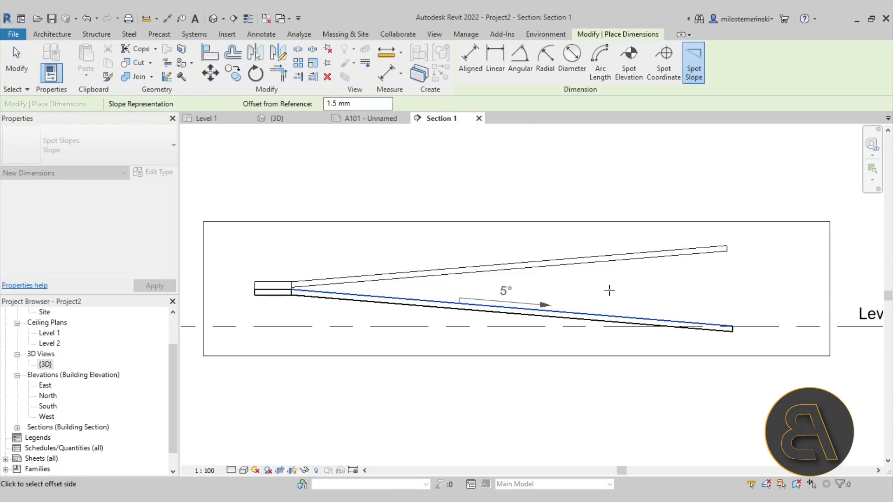
click(609, 291)
key(Escape)
Step: Return to the Level 1 plan and set the Slope spot slope type's primary units format to degrees rounded to 2 decimal places
click(268, 119)
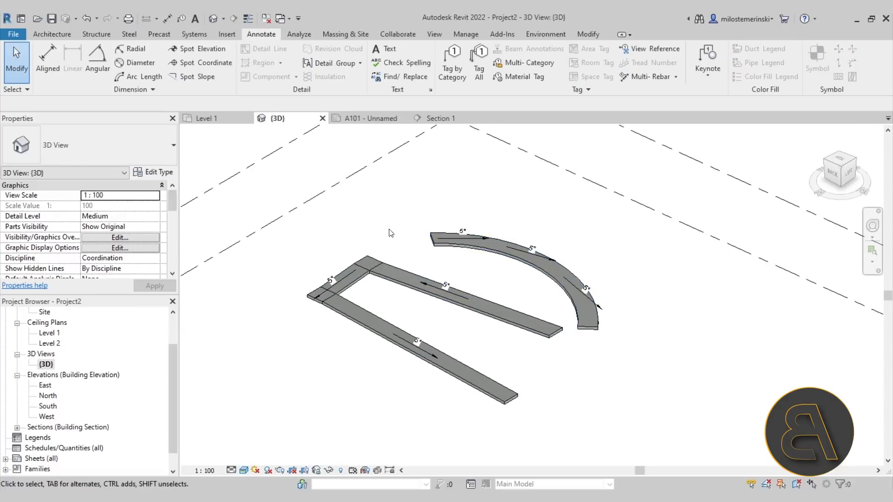
click(205, 118)
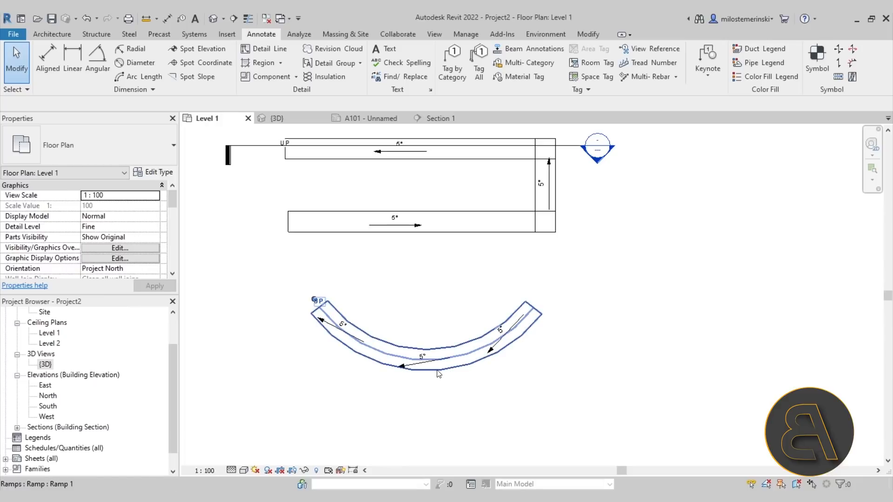
scroll(405, 376, up, 2)
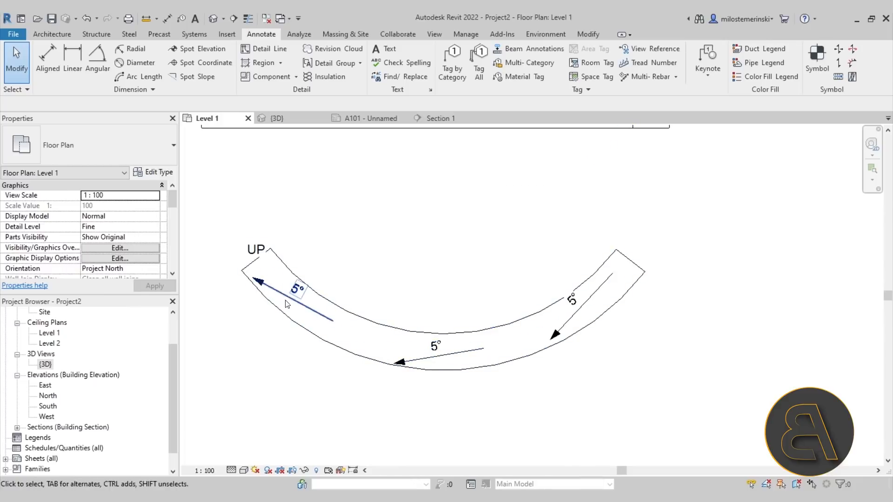
scroll(474, 375, down, 1)
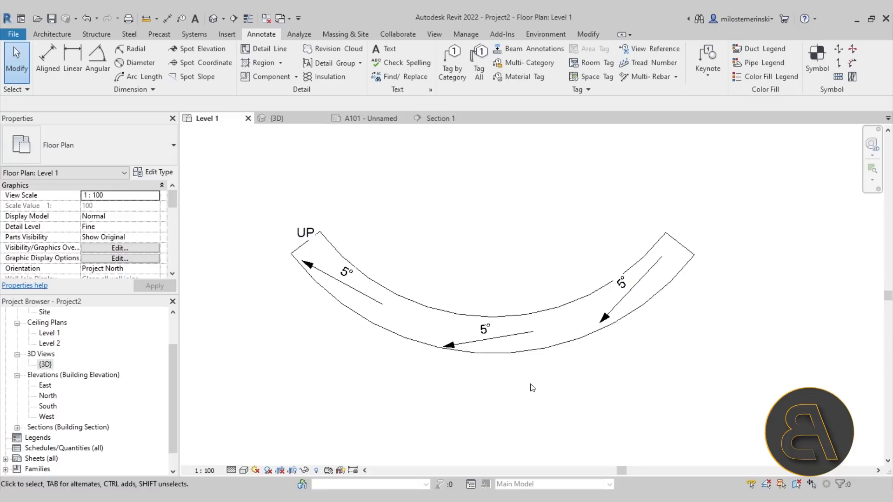
click(612, 312)
middle_drag(533, 372, 546, 367)
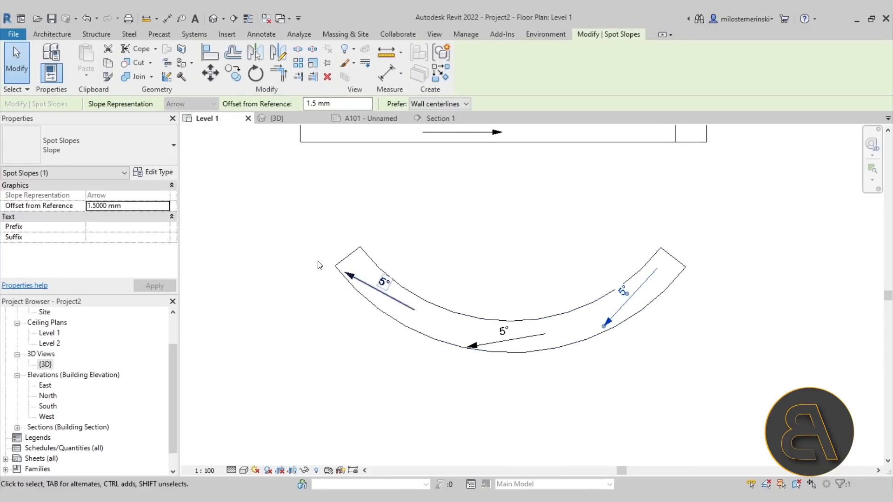
click(155, 173)
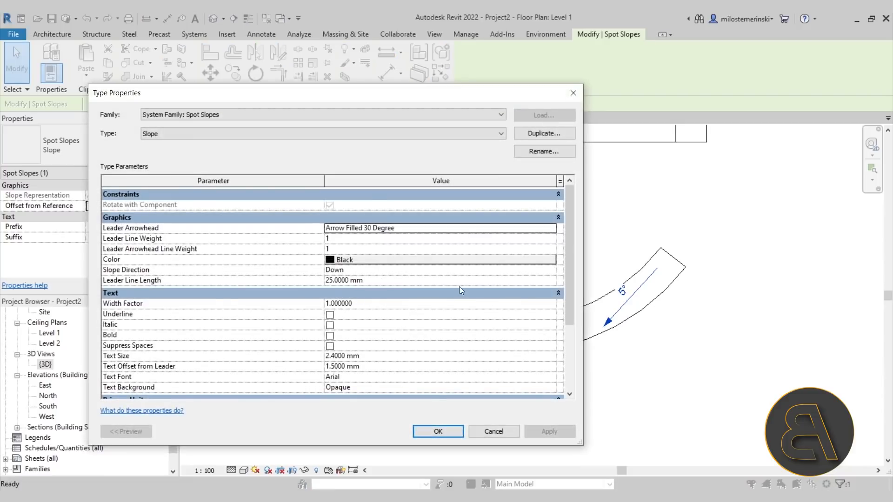
scroll(446, 293, down, 3)
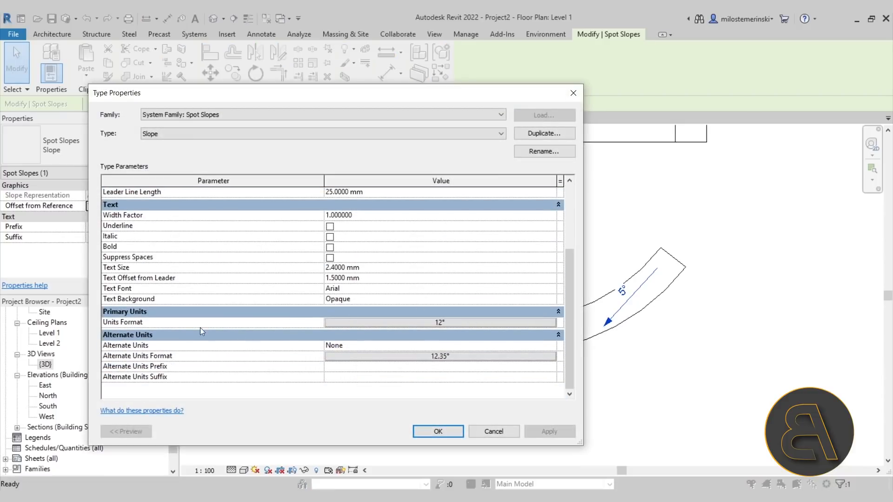
click(385, 322)
click(280, 238)
click(265, 280)
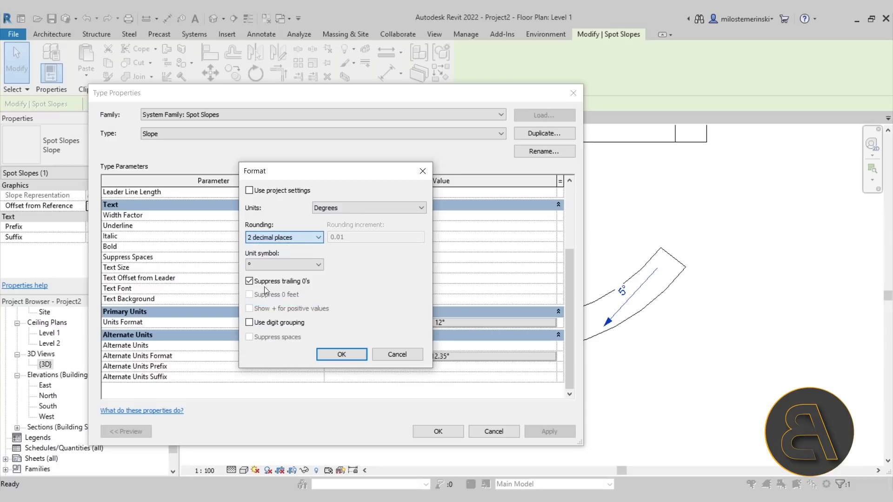
click(356, 350)
click(561, 434)
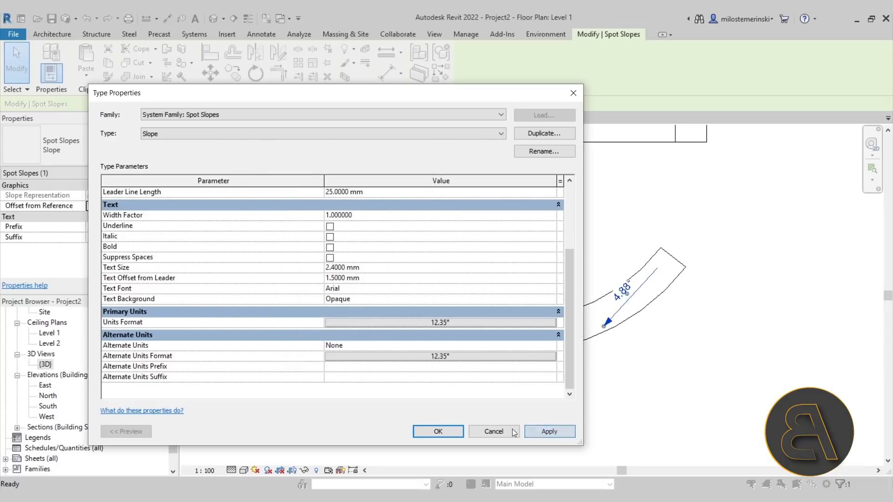
Step: Confirm the Slope type's changes and compare the spot slopes in the Level 1 plan and the Section 1 view
click(447, 431)
click(585, 419)
scroll(576, 362, up, 1)
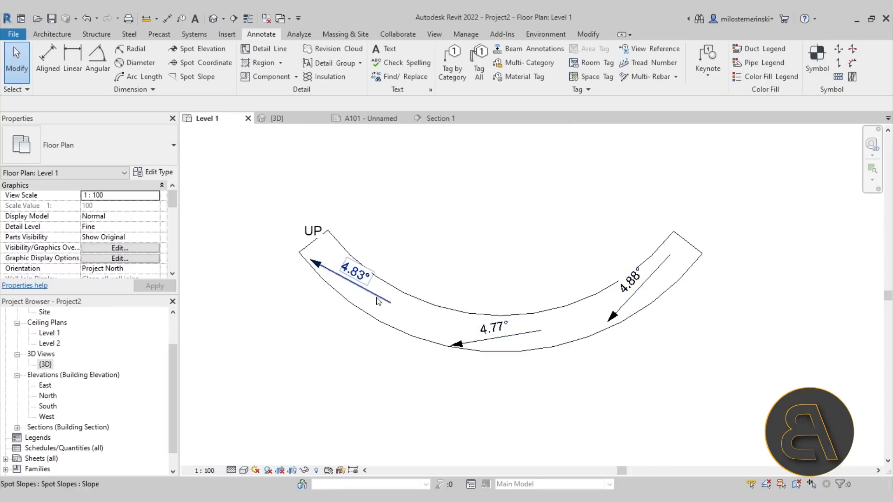
scroll(444, 375, down, 4)
middle_drag(526, 325, 521, 331)
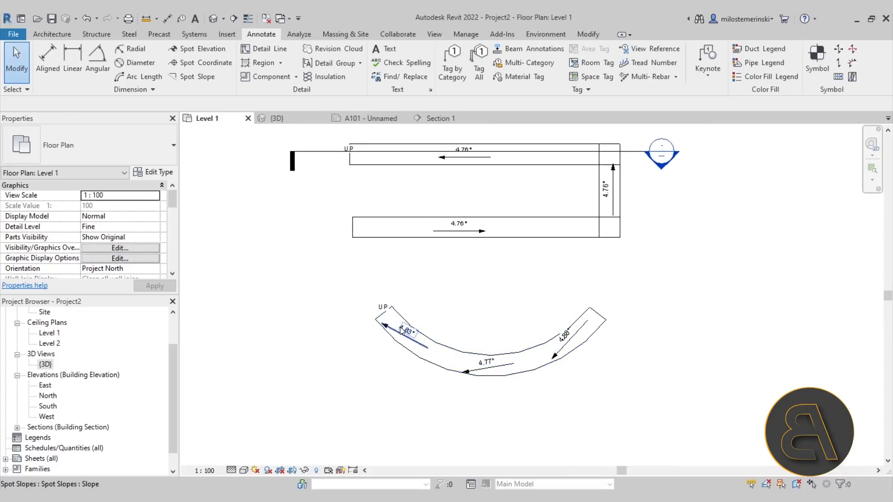
scroll(447, 261, up, 2)
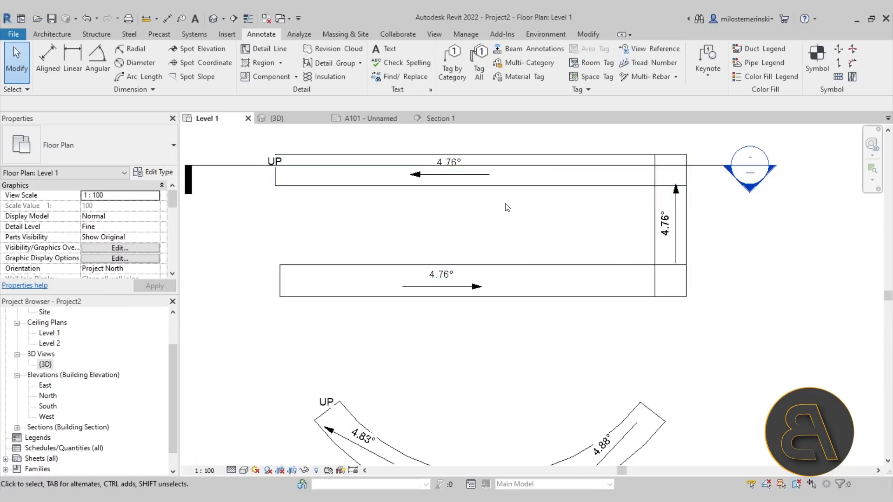
click(437, 119)
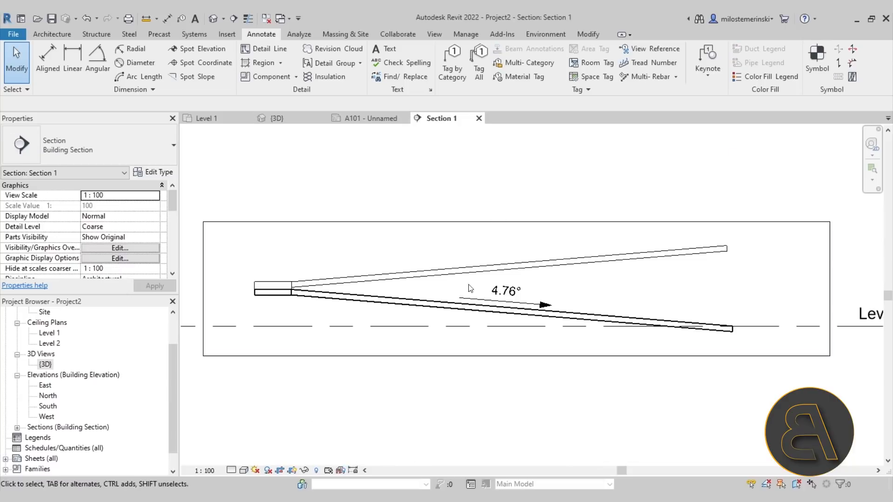
drag(498, 297, 519, 299)
click(347, 168)
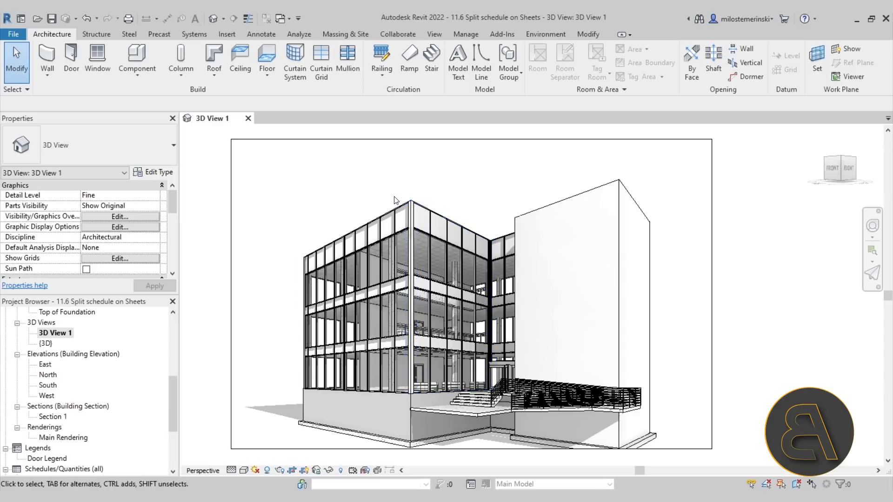
Step: Create a new schedule for the Curtain Panels category that schedules building components
scroll(91, 356, down, 1)
scroll(91, 356, down, 2)
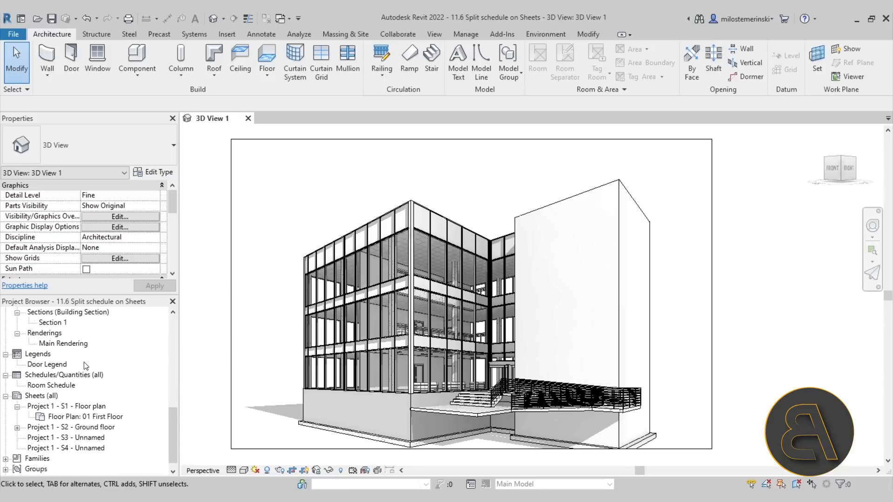
right_click(58, 376)
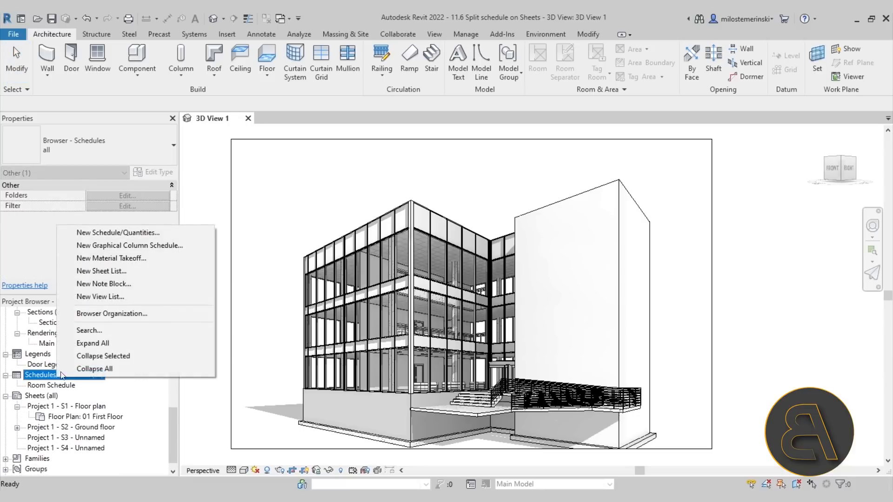
click(110, 233)
mouse_move(428, 217)
mouse_down()
mouse_move(430, 281)
mouse_move(429, 229)
mouse_up()
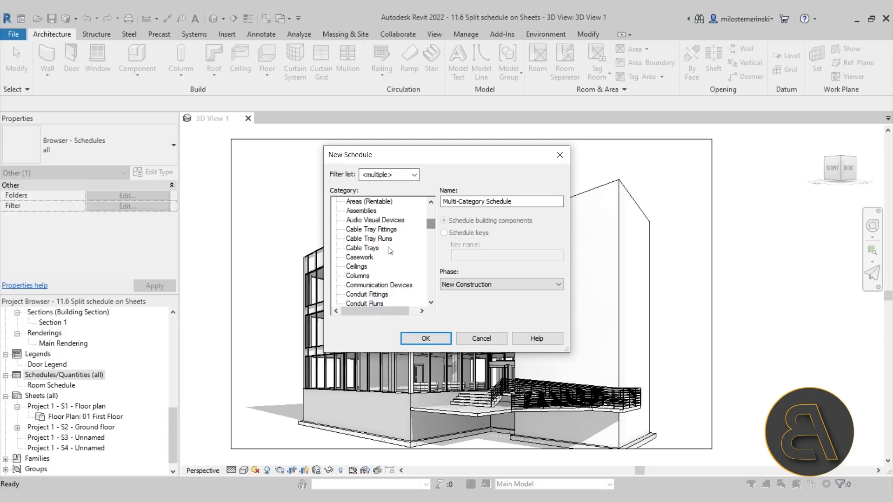
scroll(387, 269, up, 1)
scroll(386, 269, up, 3)
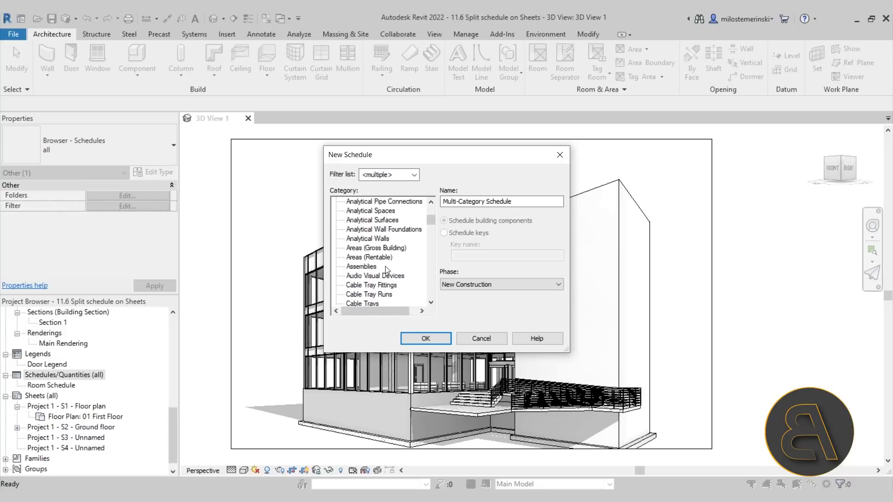
scroll(395, 267, down, 5)
scroll(393, 275, down, 1)
click(384, 286)
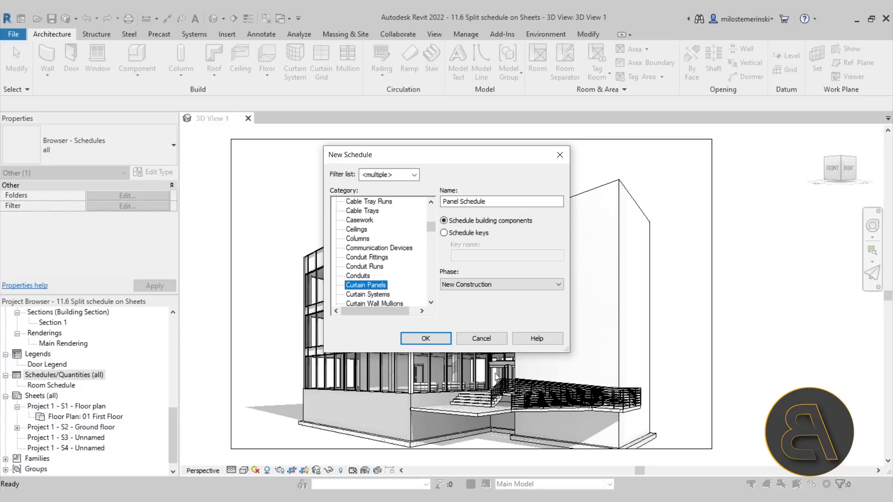
click(444, 341)
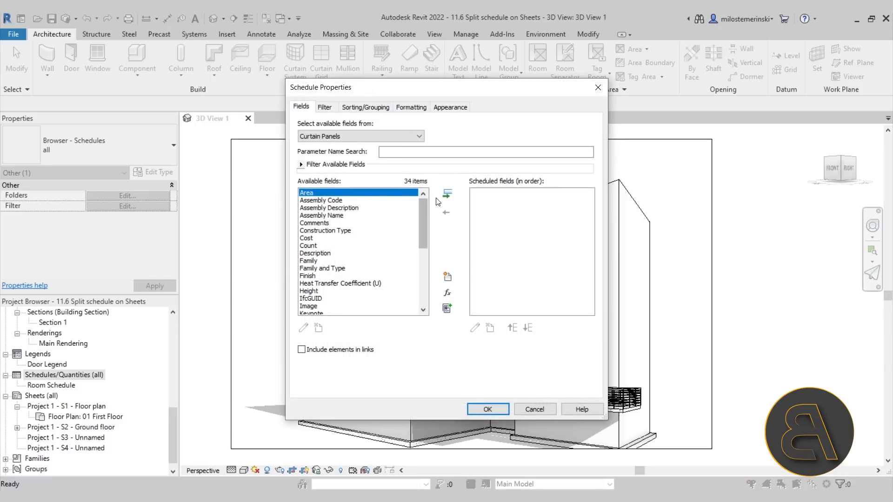
Step: Add the Area, Family and Type, and Family fields to the curtain panel schedule
click(447, 194)
click(325, 262)
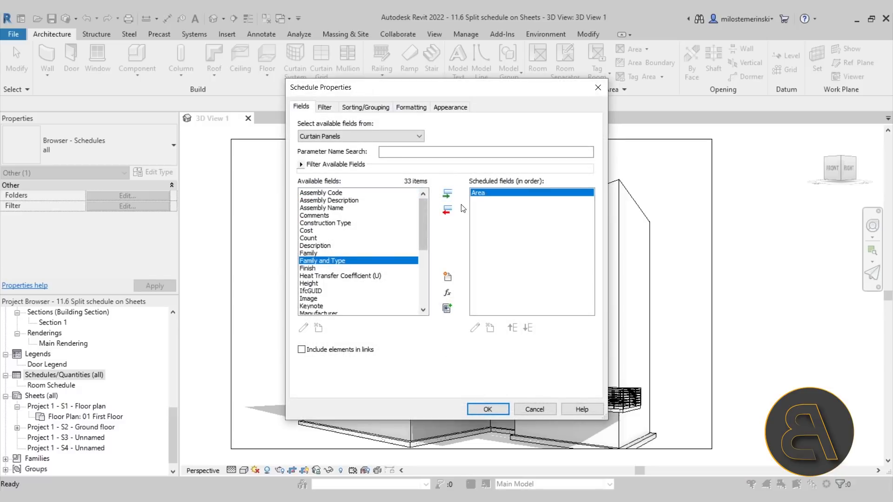
click(447, 193)
scroll(310, 280, down, 1)
scroll(311, 280, up, 1)
click(308, 253)
click(447, 193)
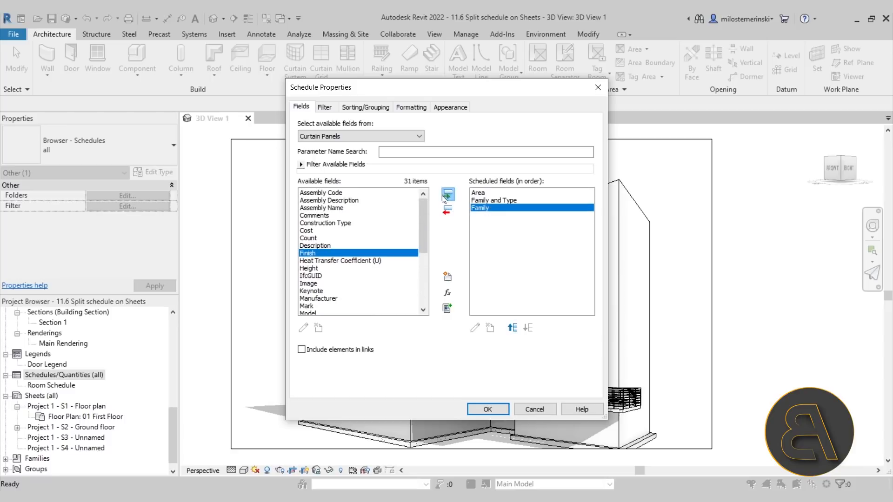
Step: Move Family directly below Area and replace the Family and Type field with Type
click(513, 328)
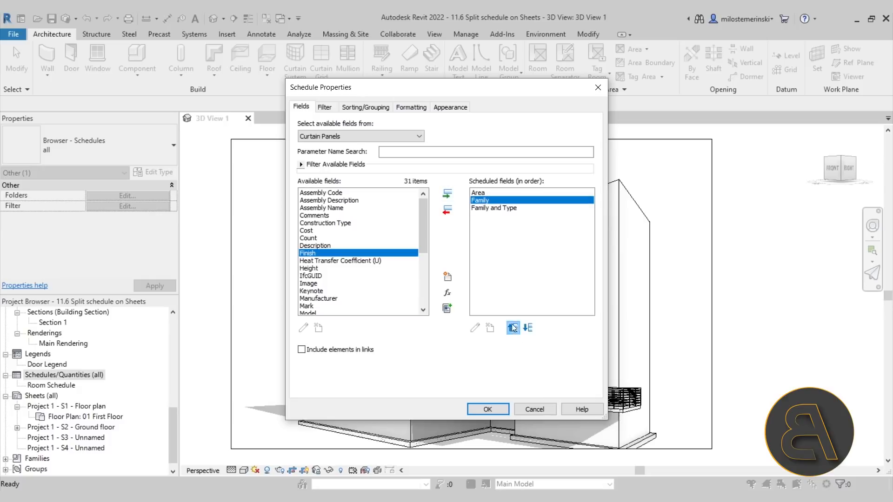
click(484, 210)
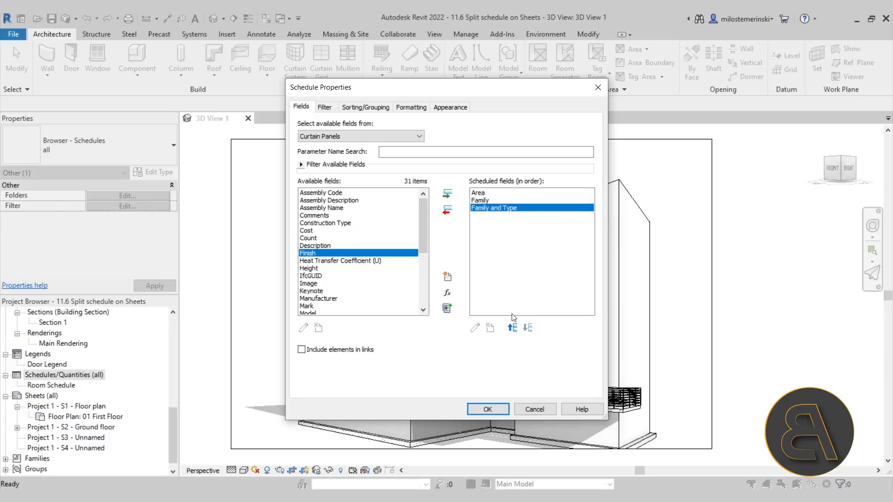
click(447, 210)
scroll(330, 278, down, 4)
click(307, 285)
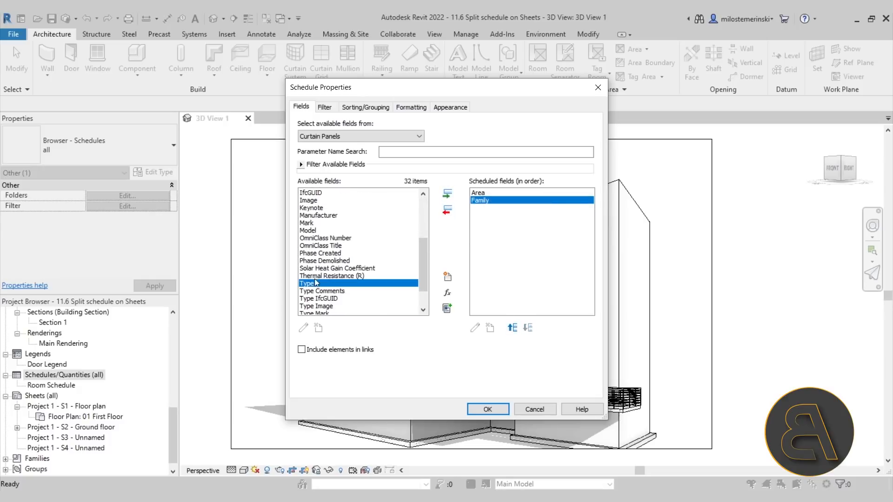
click(448, 195)
Step: Add the Width and Height fields to the end of the scheduled fields
scroll(325, 298, down, 1)
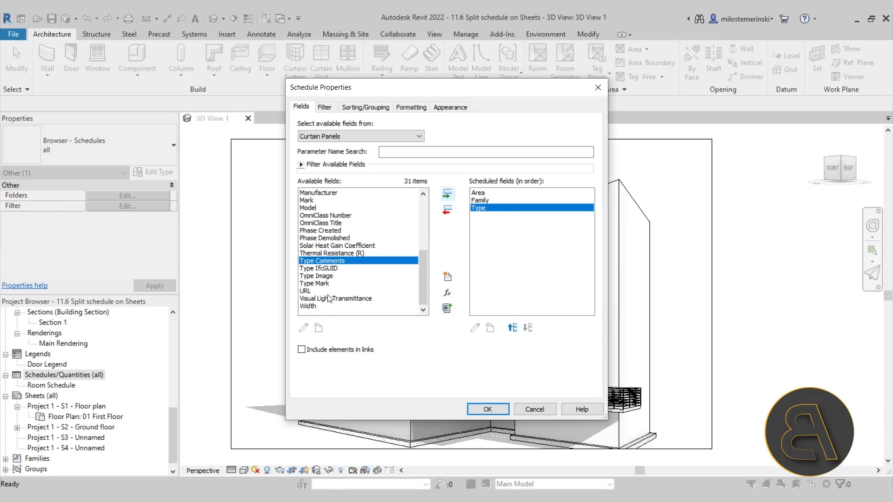
click(310, 306)
click(447, 194)
scroll(336, 255, up, 5)
scroll(336, 255, down, 2)
scroll(336, 255, down, 2)
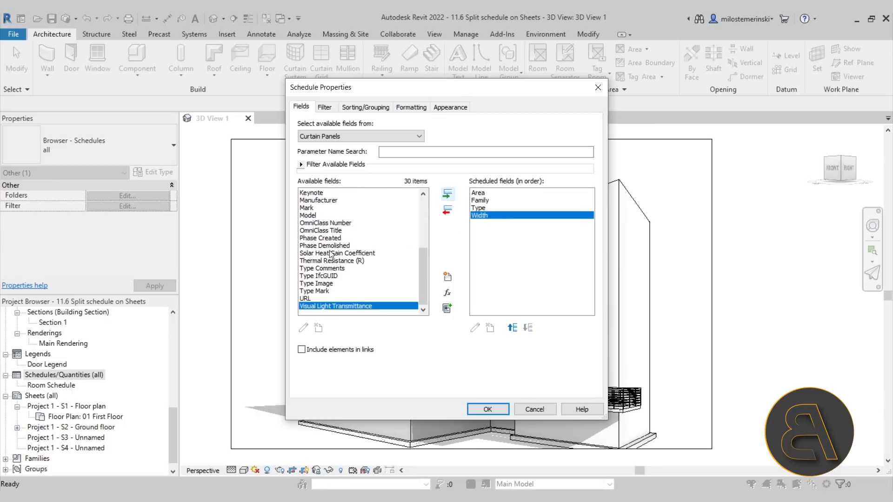
click(320, 261)
scroll(321, 261, up, 2)
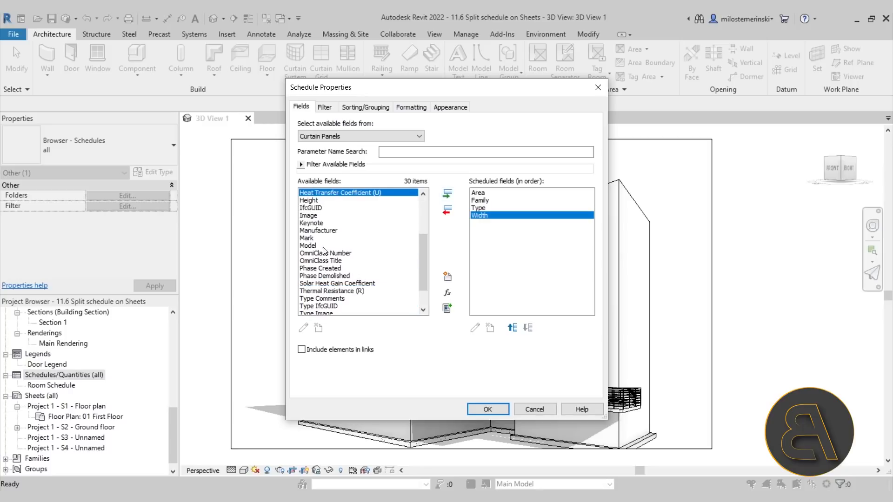
click(314, 203)
click(448, 194)
Step: Move the Area field between Width and Height and generate the panel schedule
click(489, 193)
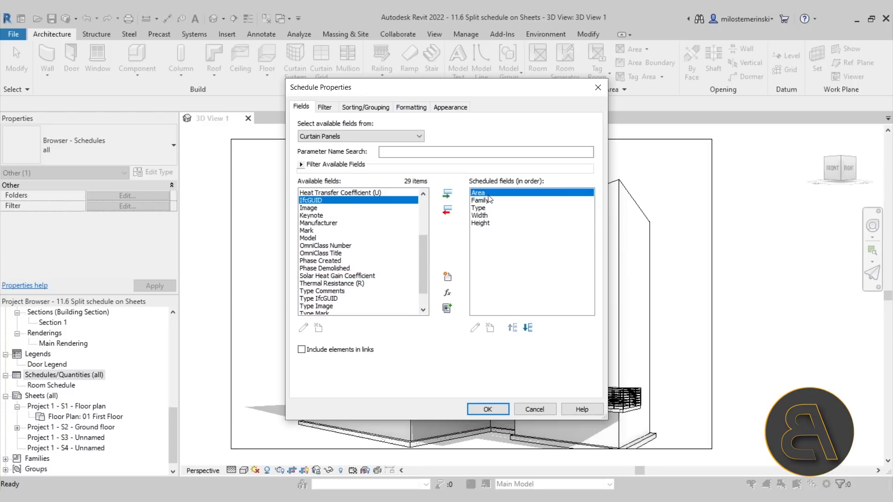
click(528, 328)
click(528, 328)
click(528, 328)
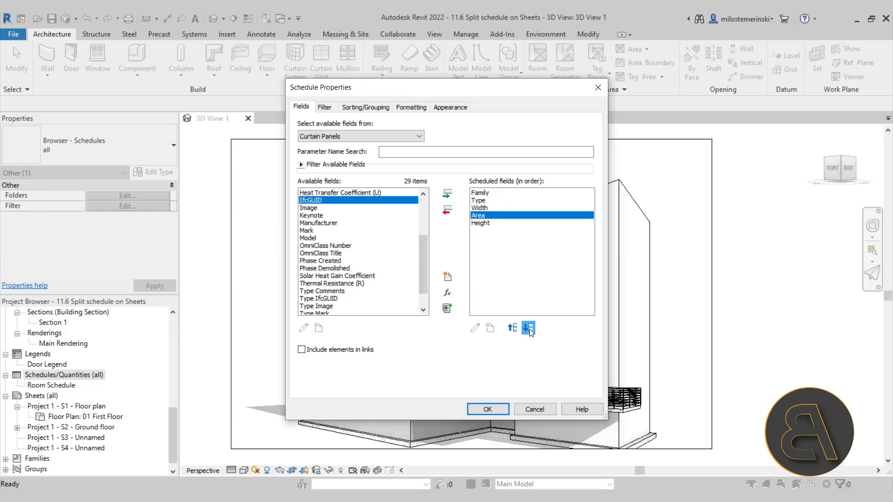
click(505, 410)
Step: Widen the Family column of the panel schedule to fit longer family names
scroll(350, 250, down, 6)
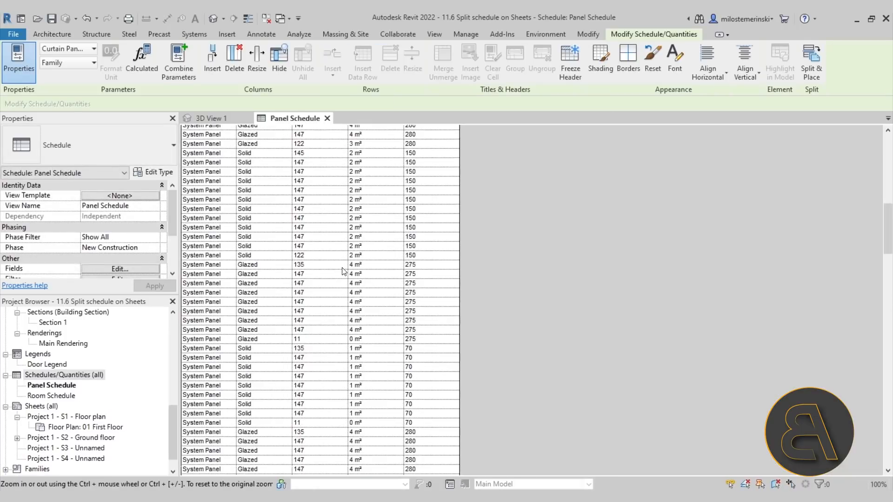
scroll(350, 250, up, 6)
drag(237, 160, 286, 161)
Step: Try a panel schedule filter based on Family with its comparison options, and reset the filter to none
scroll(137, 243, down, 2)
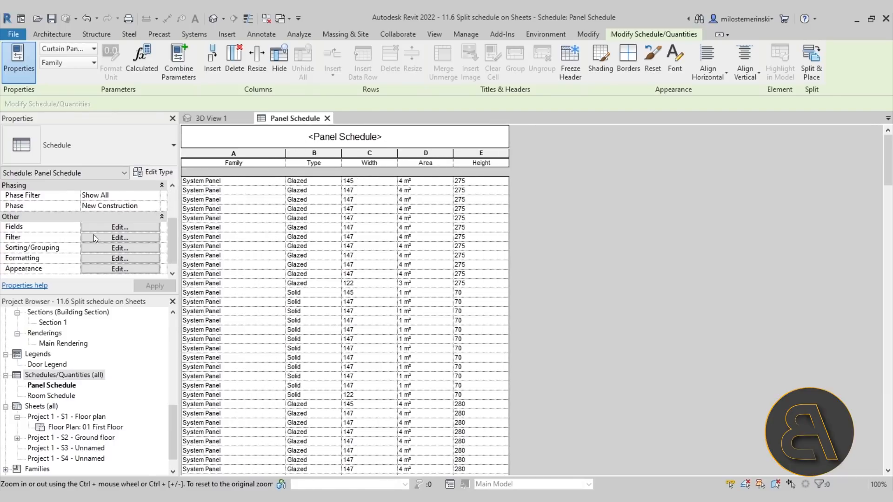
click(93, 239)
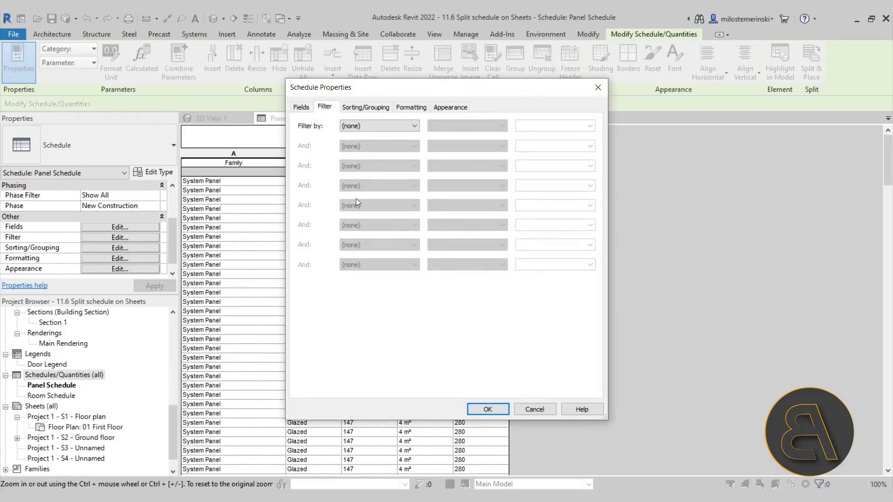
click(302, 148)
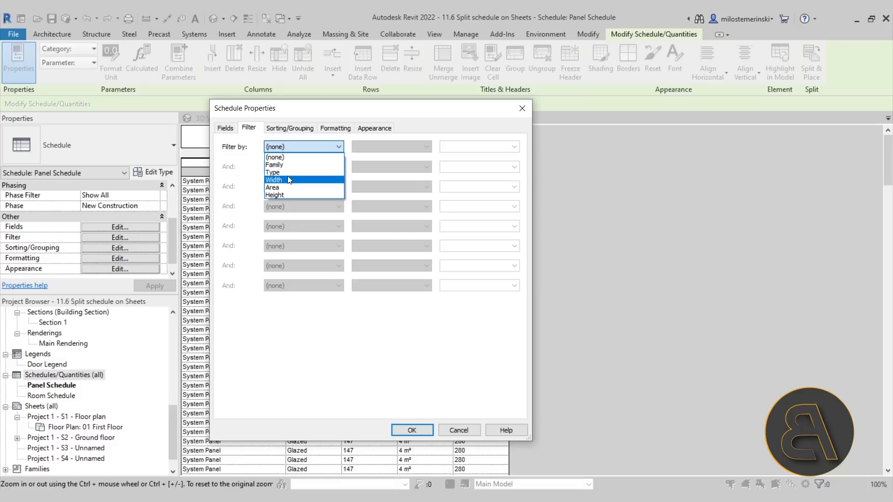
click(278, 165)
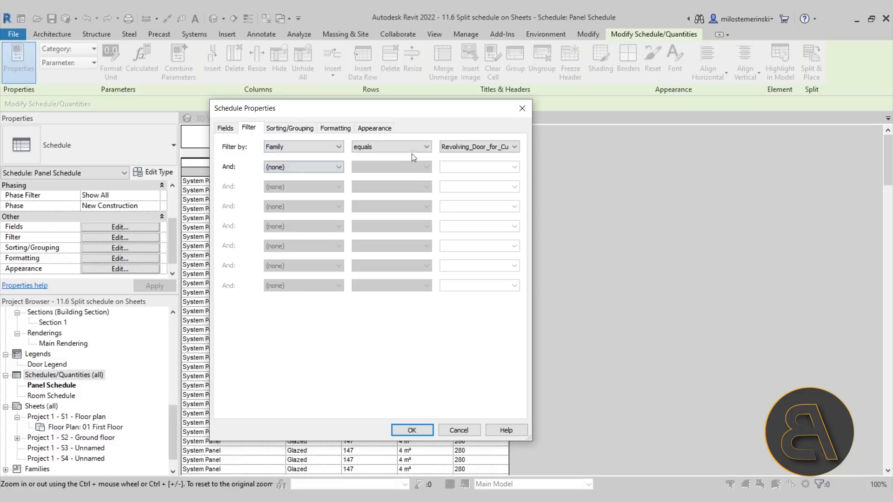
click(380, 148)
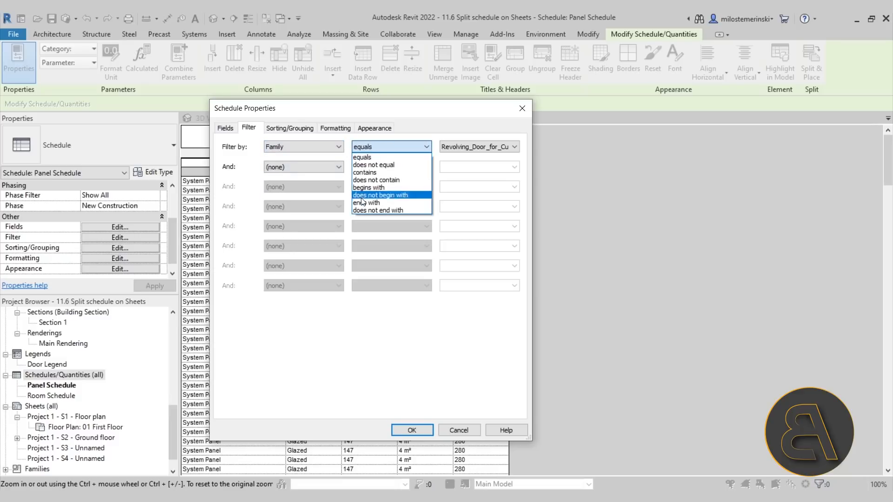
click(278, 151)
click(279, 154)
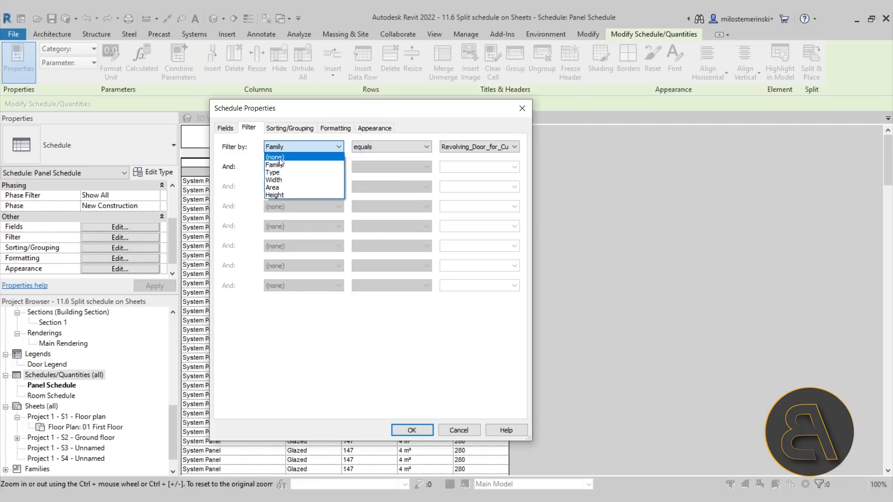
click(279, 158)
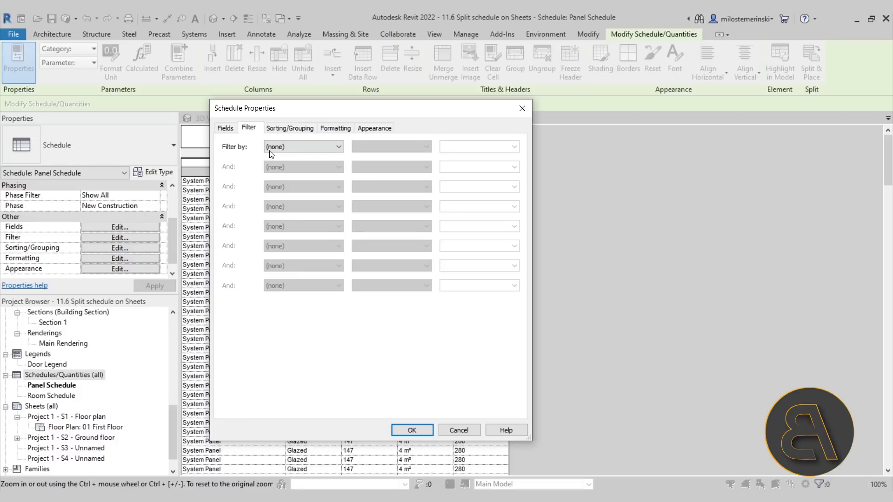
Step: Examine the schedule's sorting and grouping options and the length of its list of panel rows
click(282, 130)
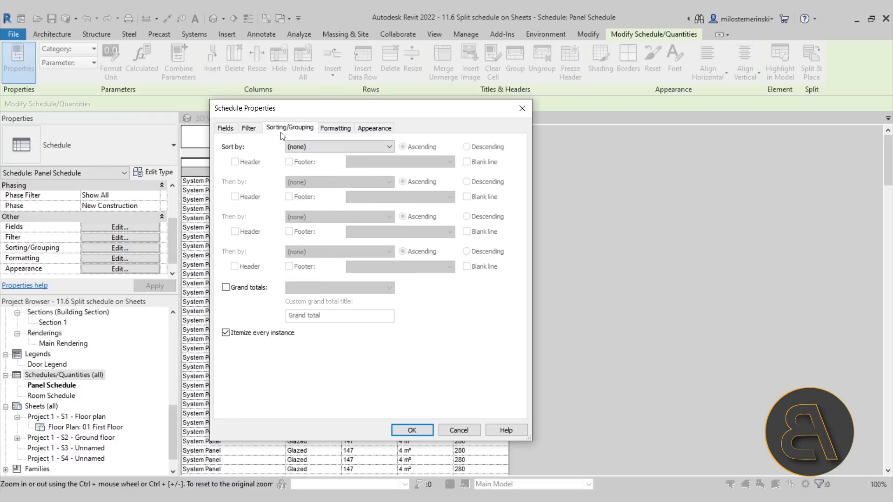
click(411, 429)
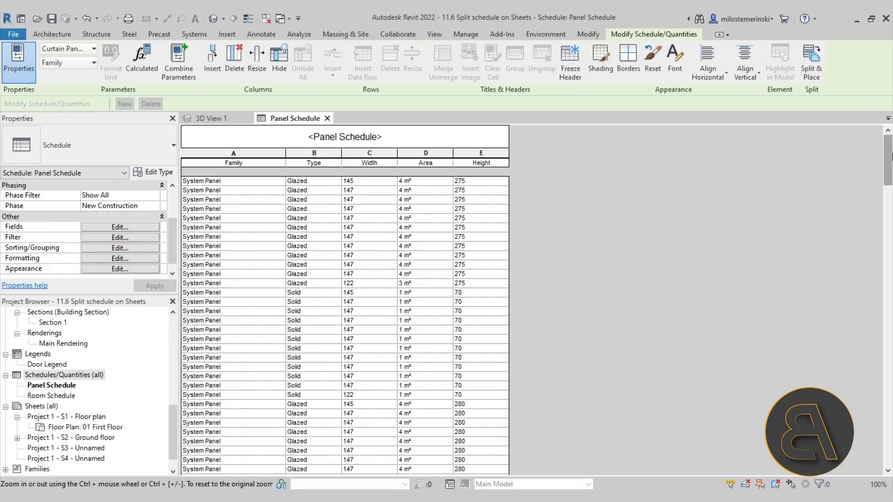
mouse_move(890, 145)
mouse_down()
mouse_move(888, 451)
mouse_move(886, 158)
mouse_up()
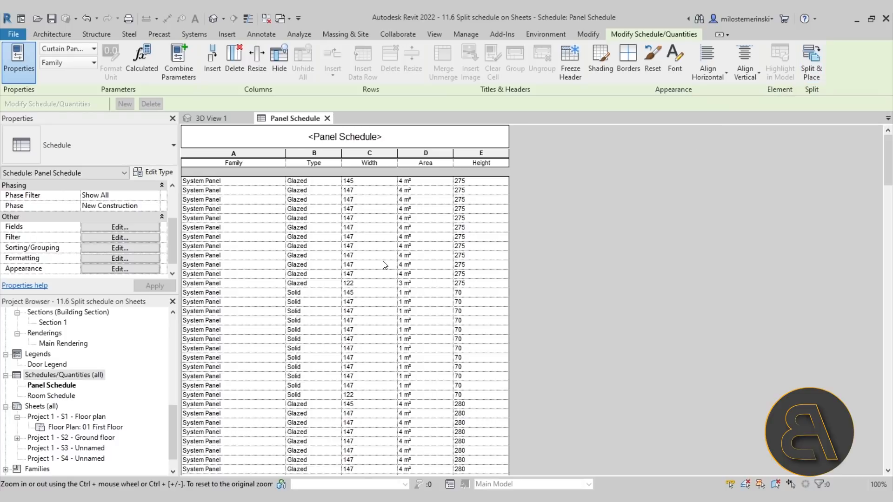
scroll(557, 300, down, 1)
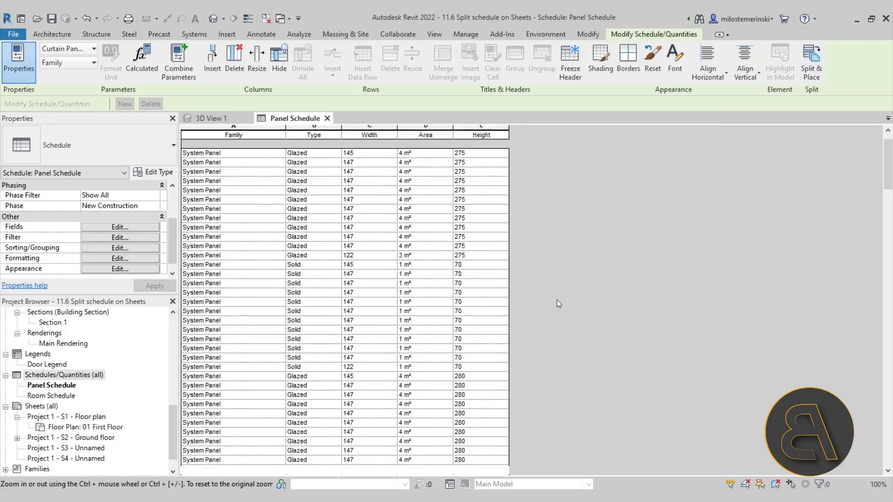
scroll(549, 300, up, 1)
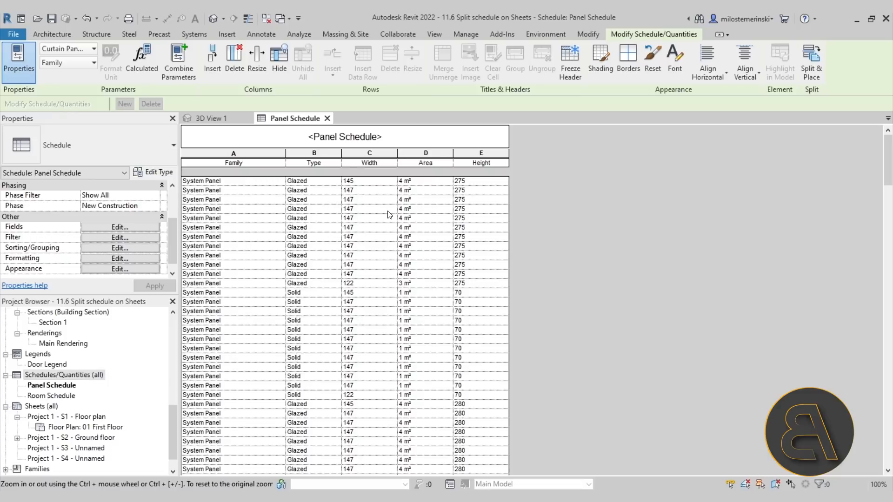
Step: Review sheets S1 to S4 one after another for free space to hold the panel schedule
double_click(57, 418)
click(62, 440)
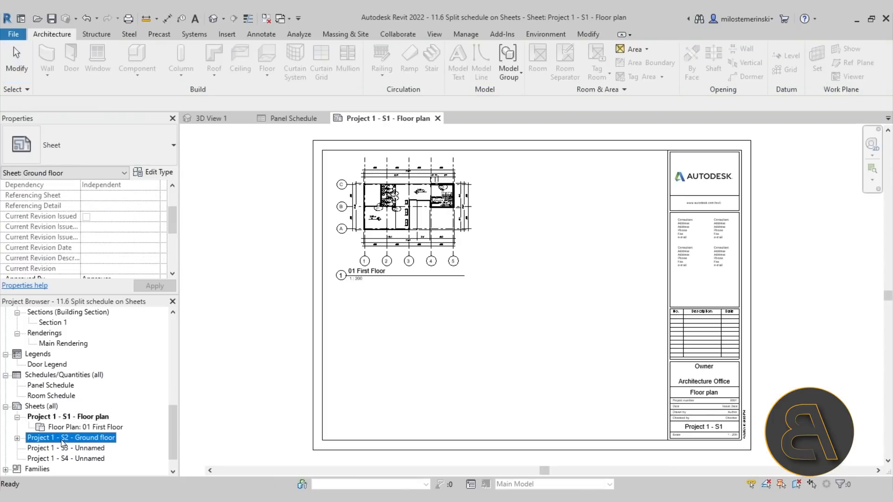
double_click(62, 440)
double_click(54, 448)
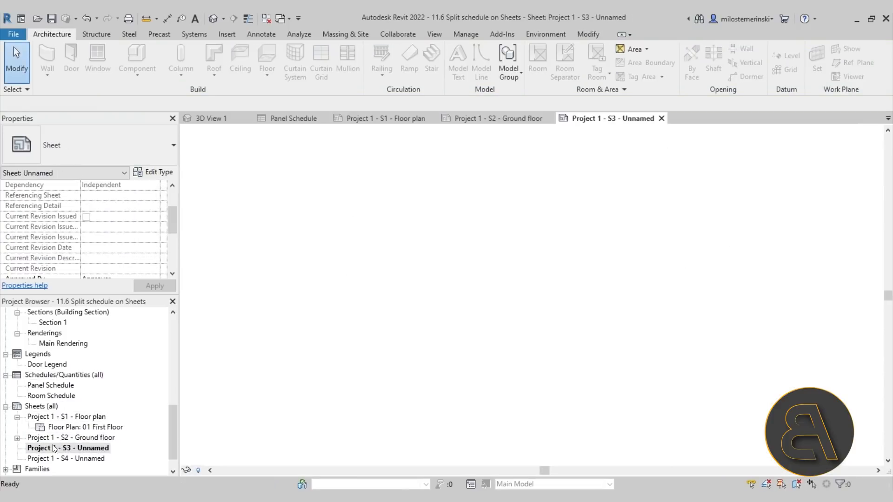
double_click(63, 459)
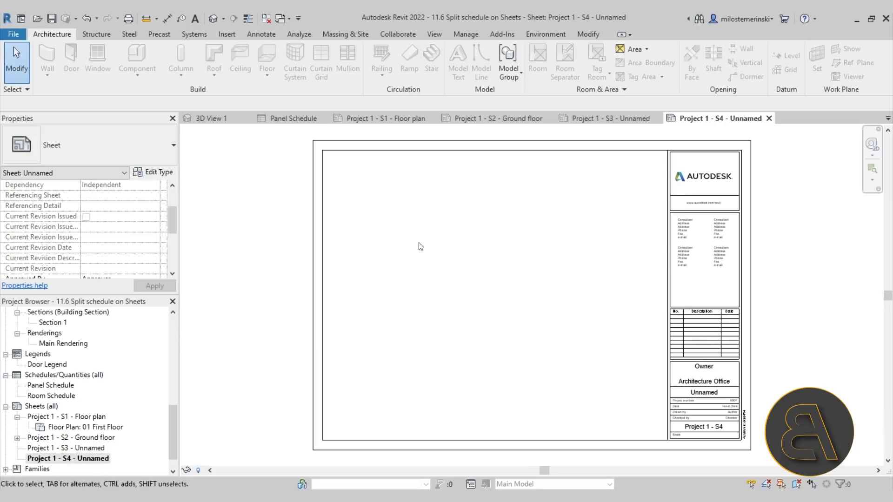
double_click(74, 416)
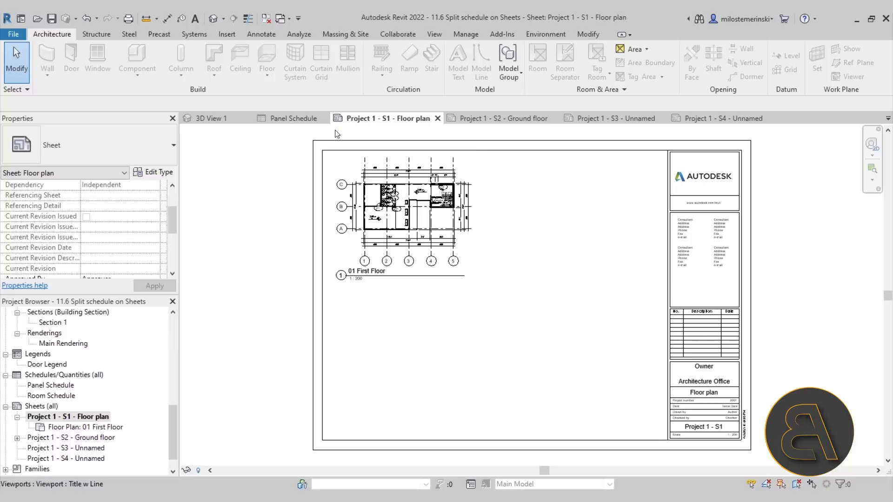
Step: Start Split & Place for the panel schedule and choose all four sheets, S1 to S4
click(293, 118)
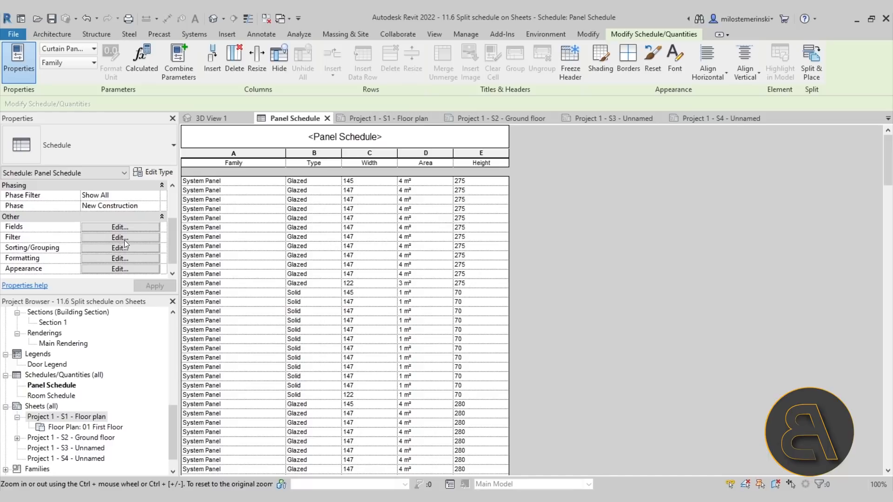
click(808, 79)
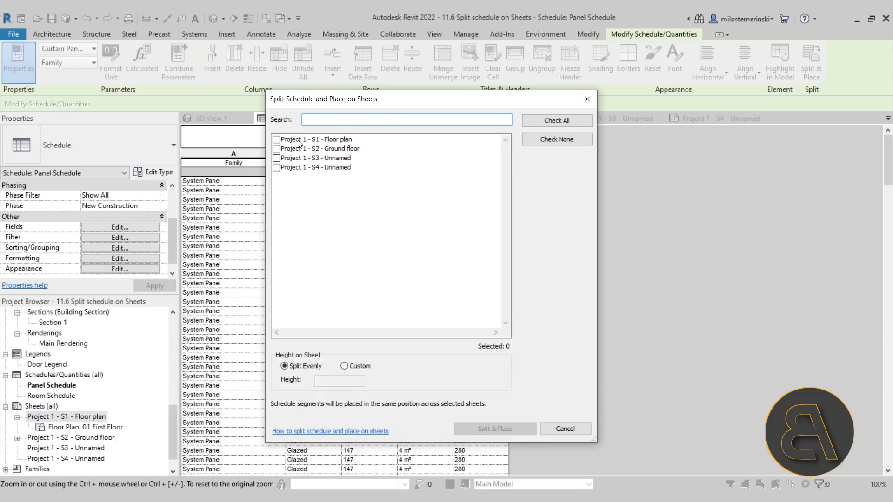
click(276, 139)
click(276, 149)
click(277, 159)
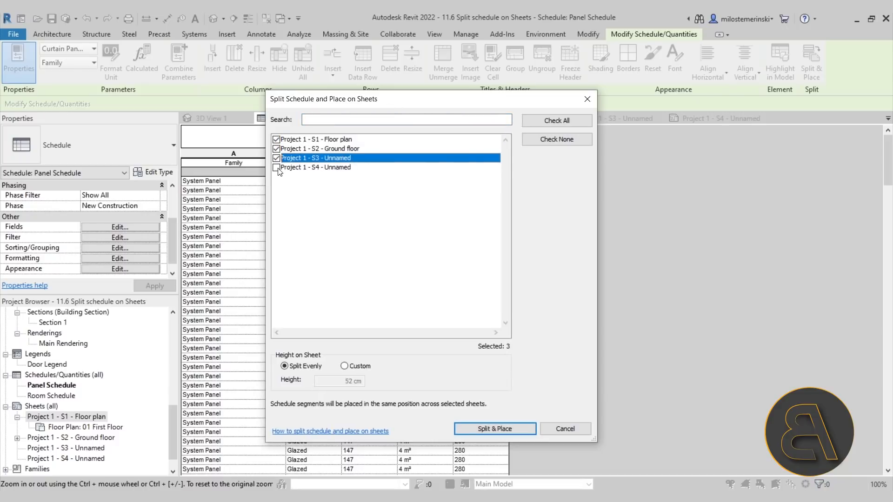
click(276, 168)
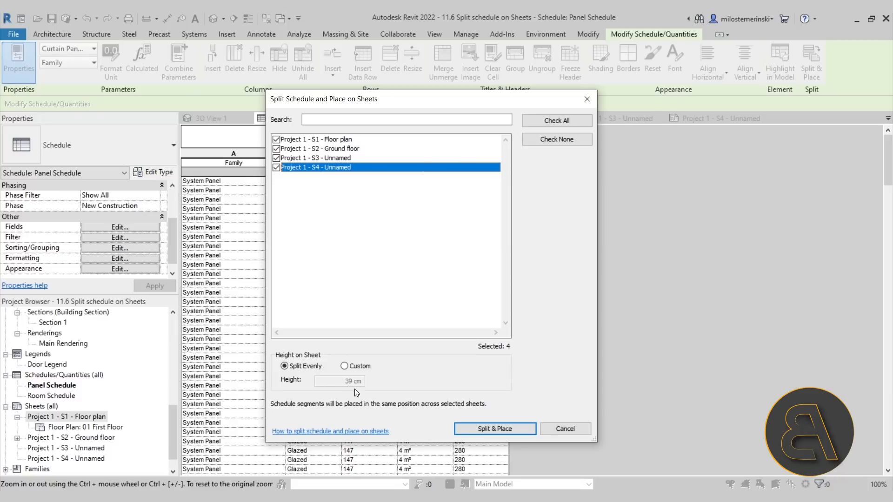
Step: Try the Custom height option, return to Split Evenly, and confirm splitting the schedule across the selected sheets
click(354, 367)
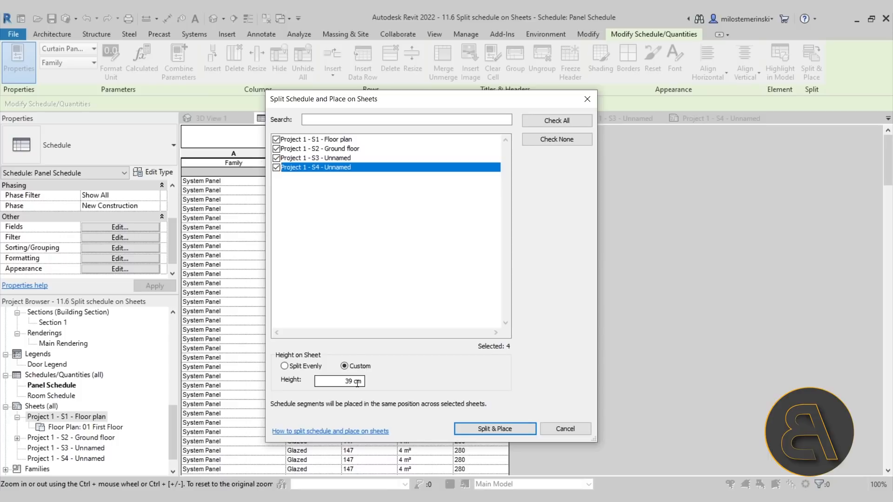
click(315, 368)
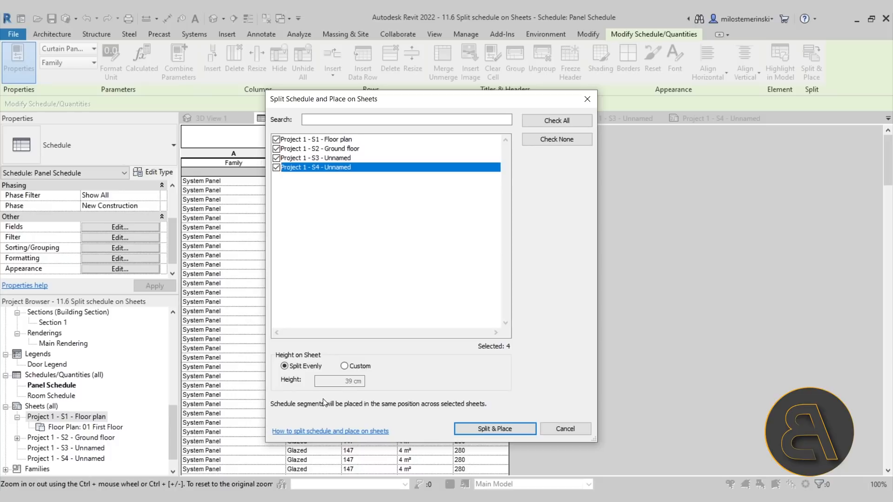
click(476, 428)
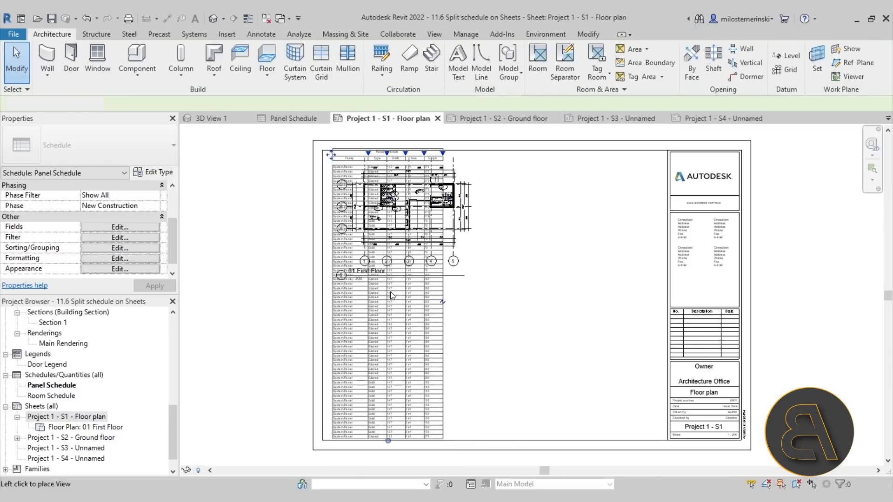
Step: Place the panel schedule segment on sheet S1 in the free area directly beside the title block
click(557, 293)
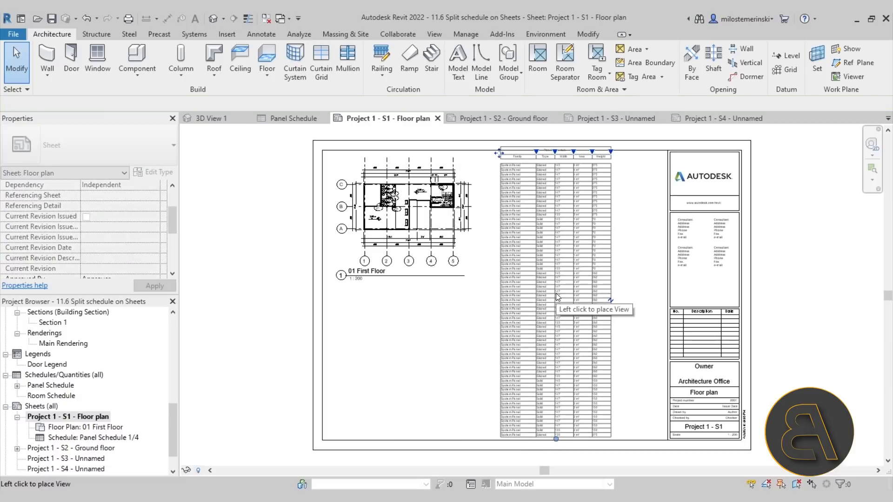
drag(564, 295, 606, 297)
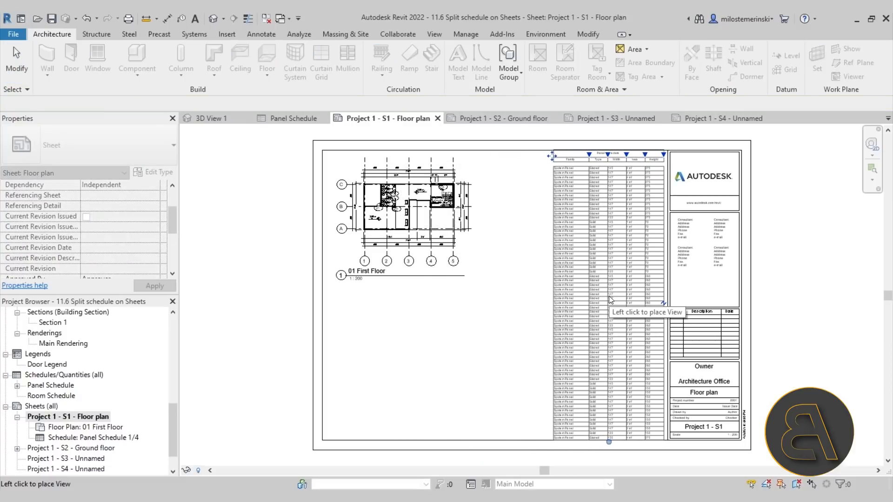
click(608, 296)
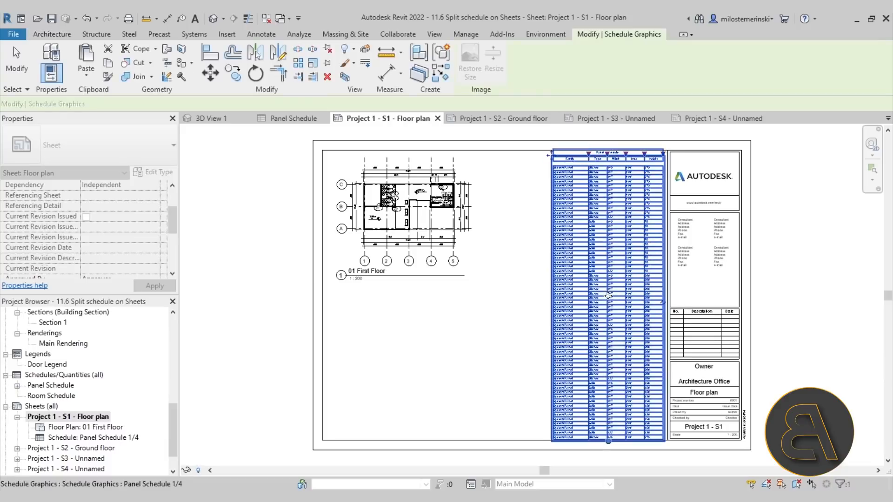
click(517, 325)
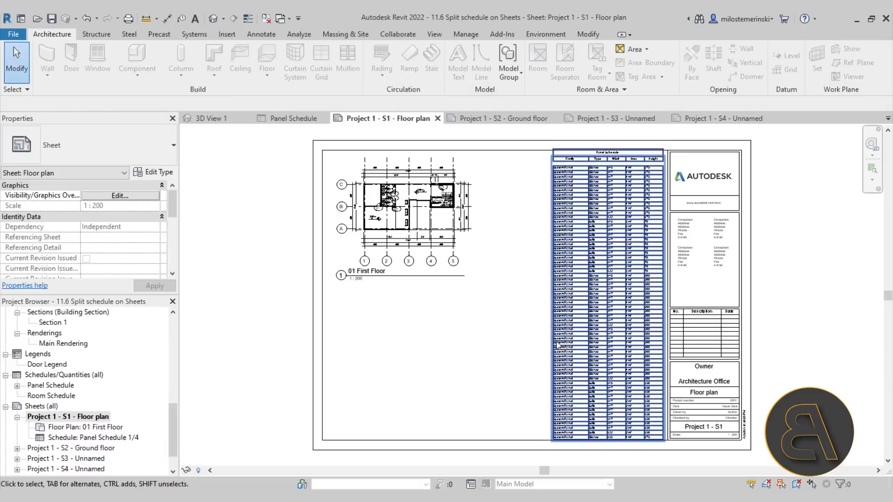
Step: Examine sheets S1 to S4 to compare the position and content of the panel schedule segments
click(497, 122)
click(615, 119)
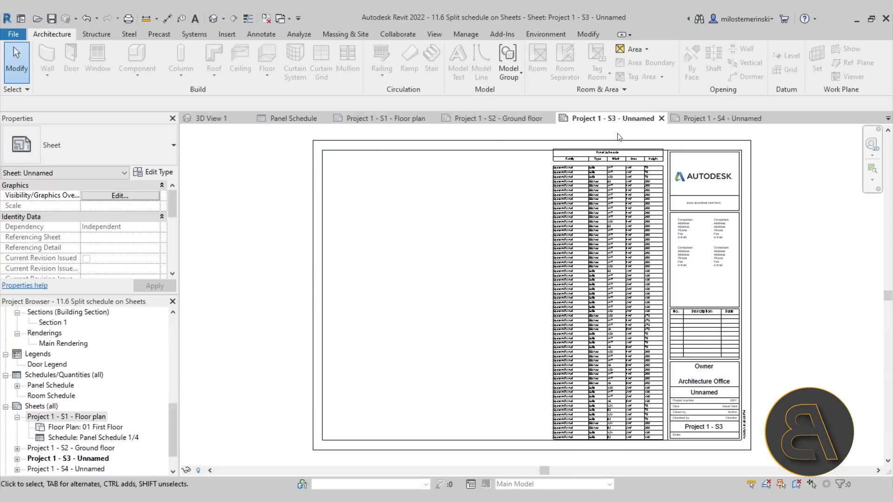
click(698, 119)
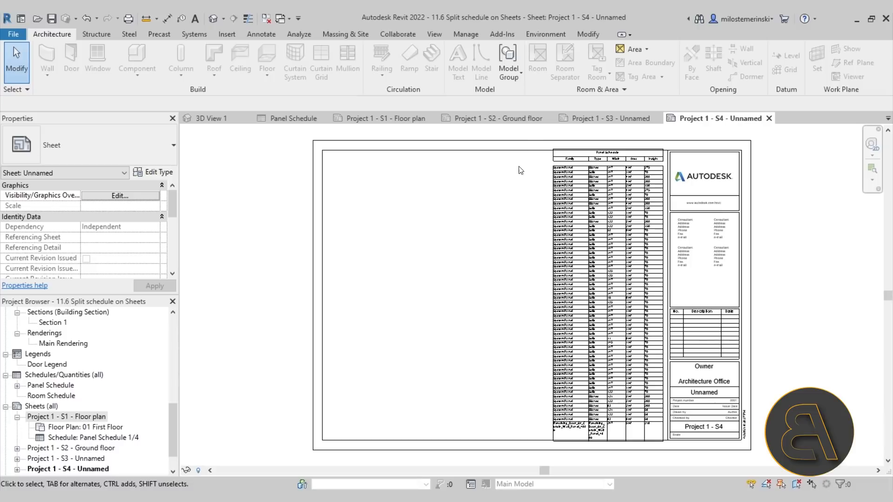
click(396, 119)
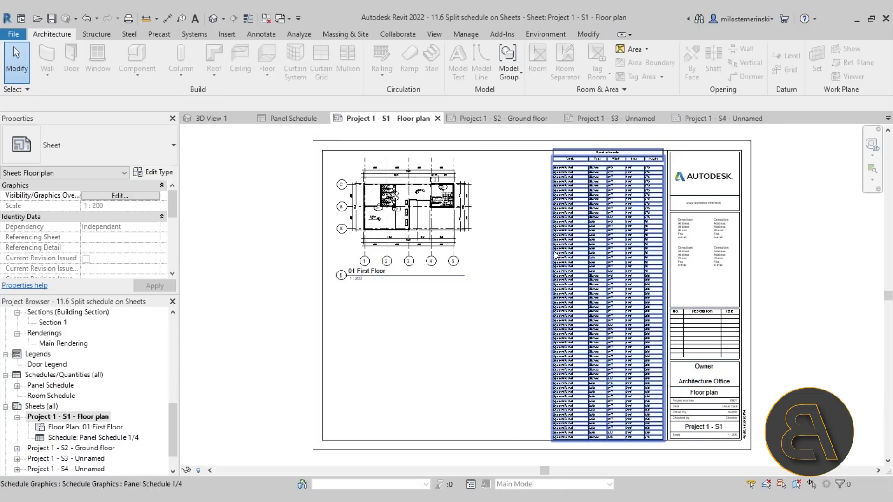
click(525, 119)
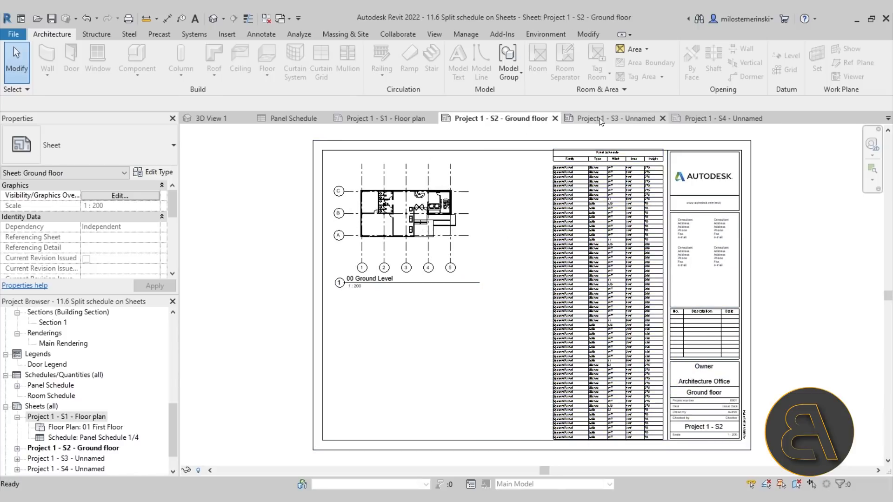
click(606, 121)
click(694, 120)
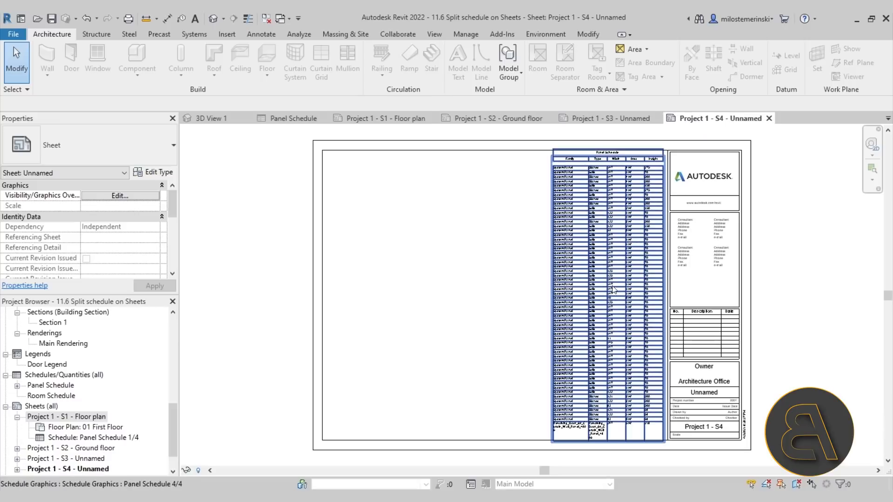